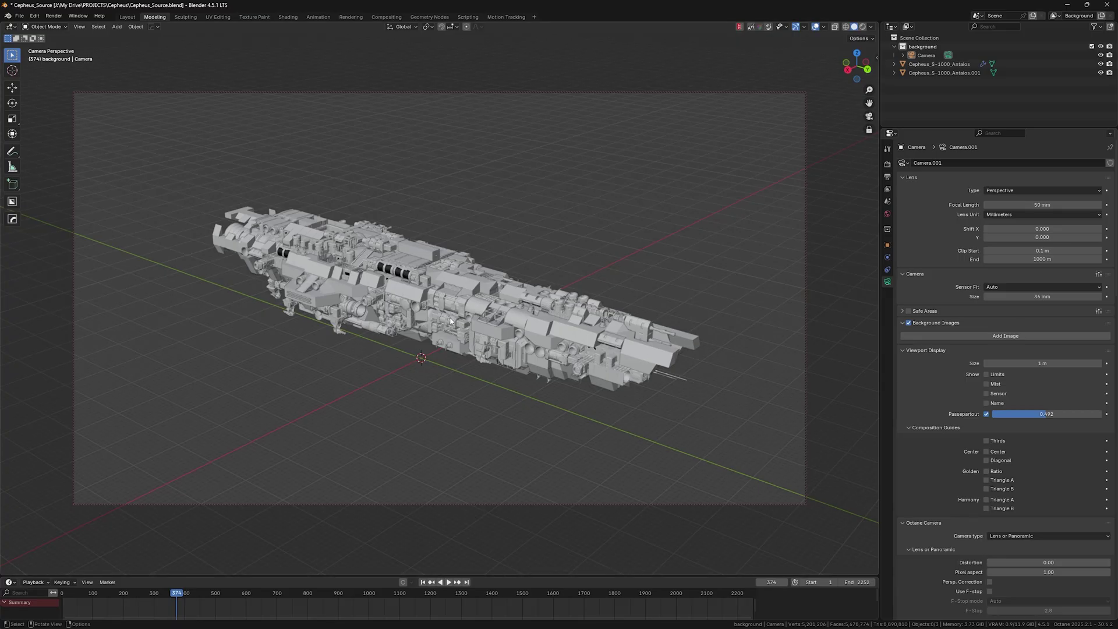
Step: Select each of the two spaceship meshes in turn to inspect them, and clear the selection
middle_click_drag(450, 320, 443, 289)
left_click(442, 289)
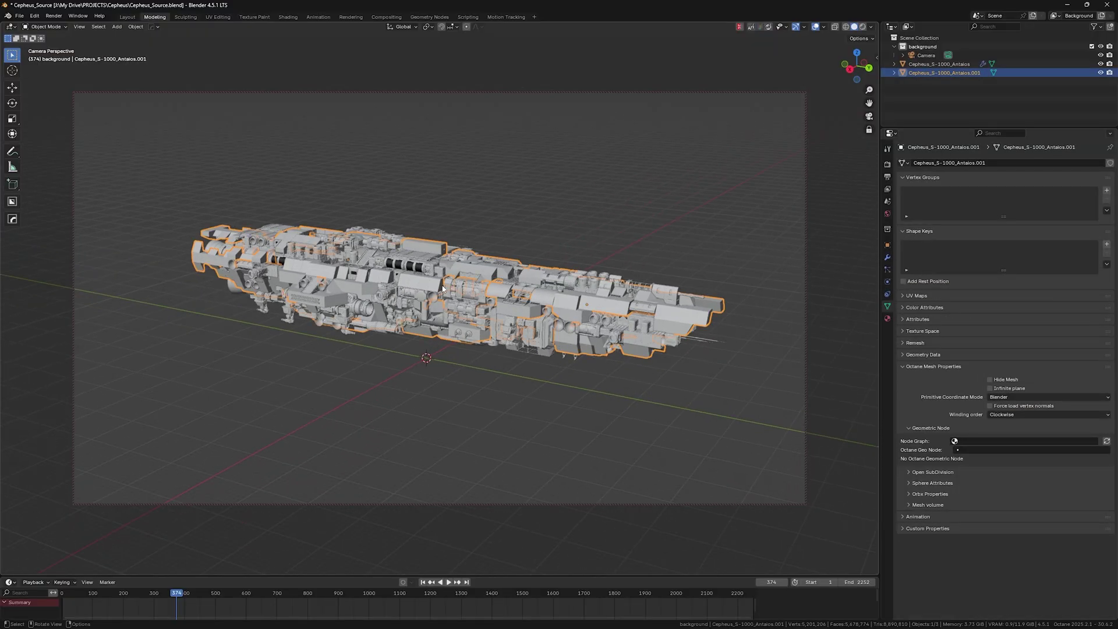
left_click(935, 64)
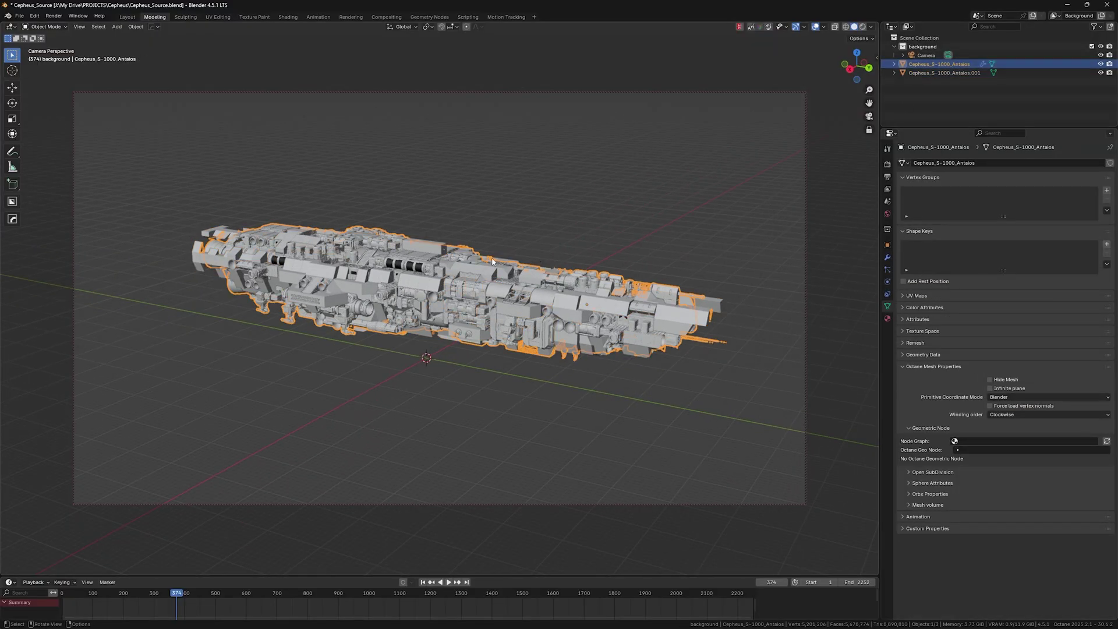
left_click(218, 230)
left_click(417, 229)
middle_click_drag(449, 270, 456, 287)
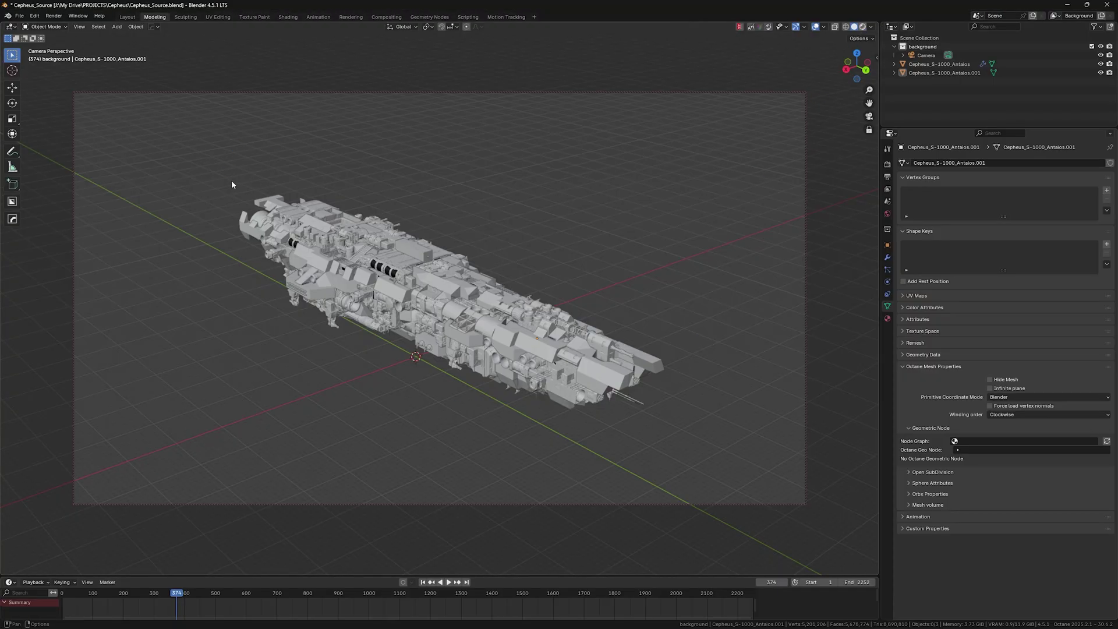
Step: Switch the viewport to rendered shading and set the world's Octane environment to Texture environment
key("shift+z")
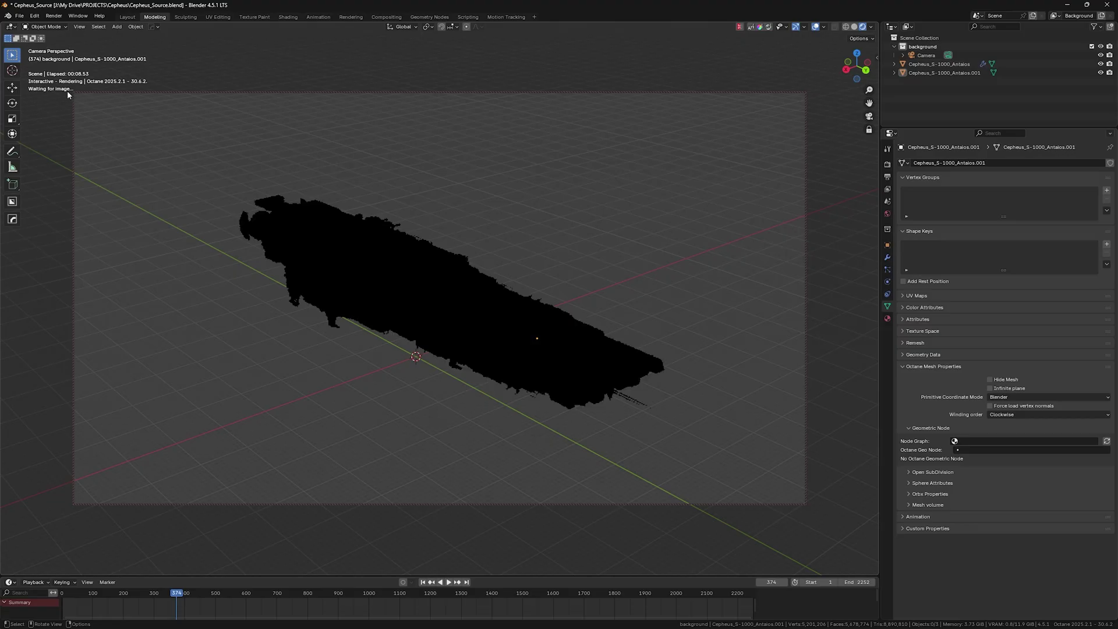
middle_click_drag(381, 264, 515, 236)
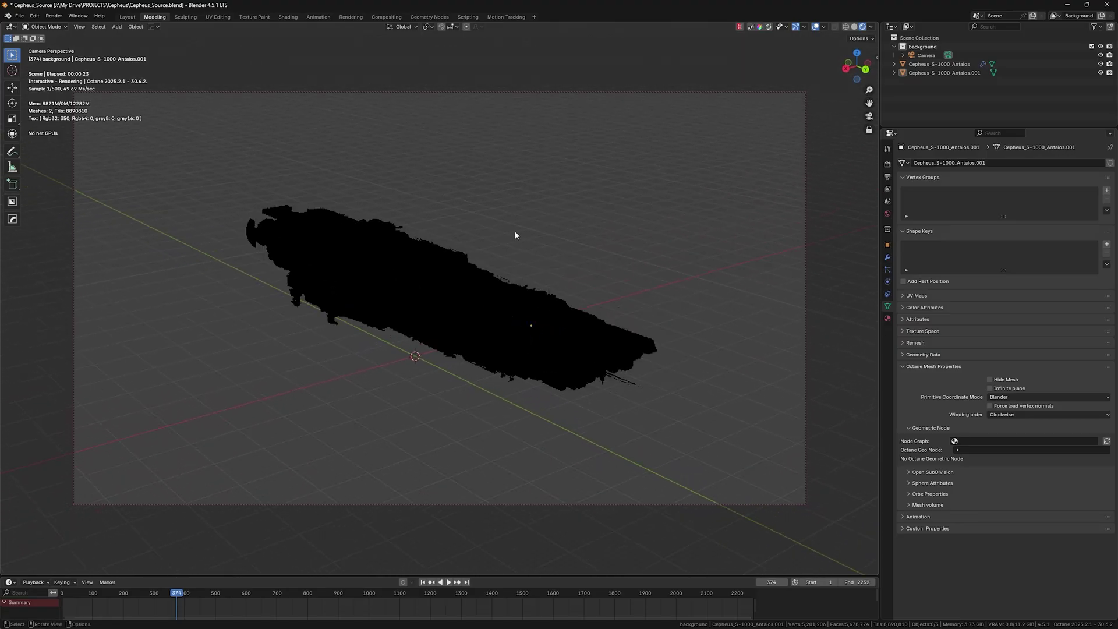
left_click(887, 214)
left_click(1036, 190)
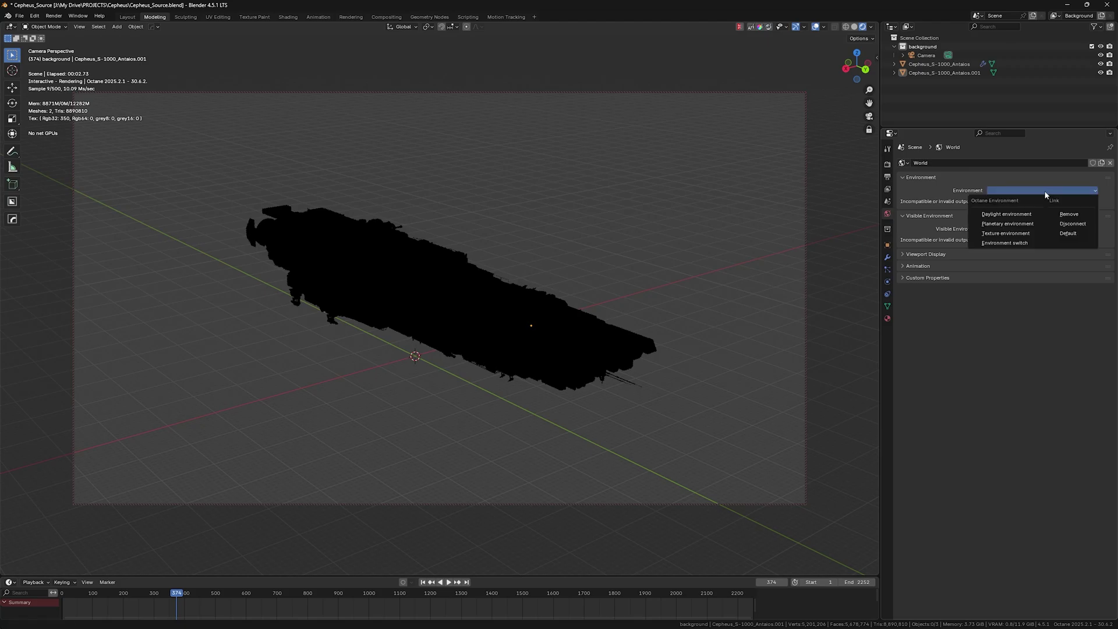
left_click(1006, 233)
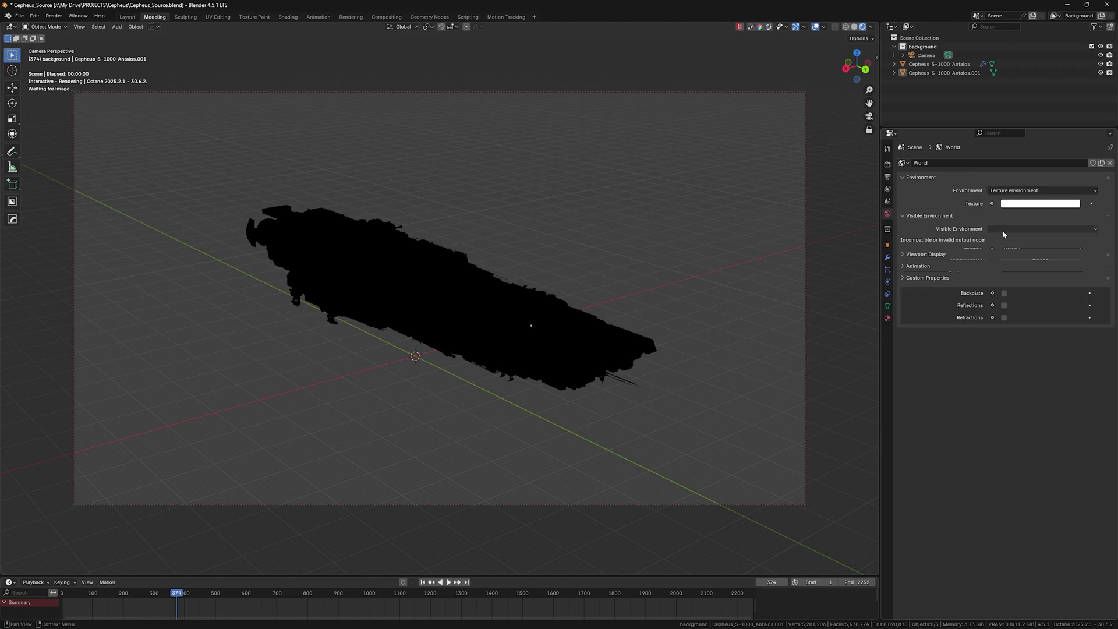
middle_click_drag(401, 290, 487, 301)
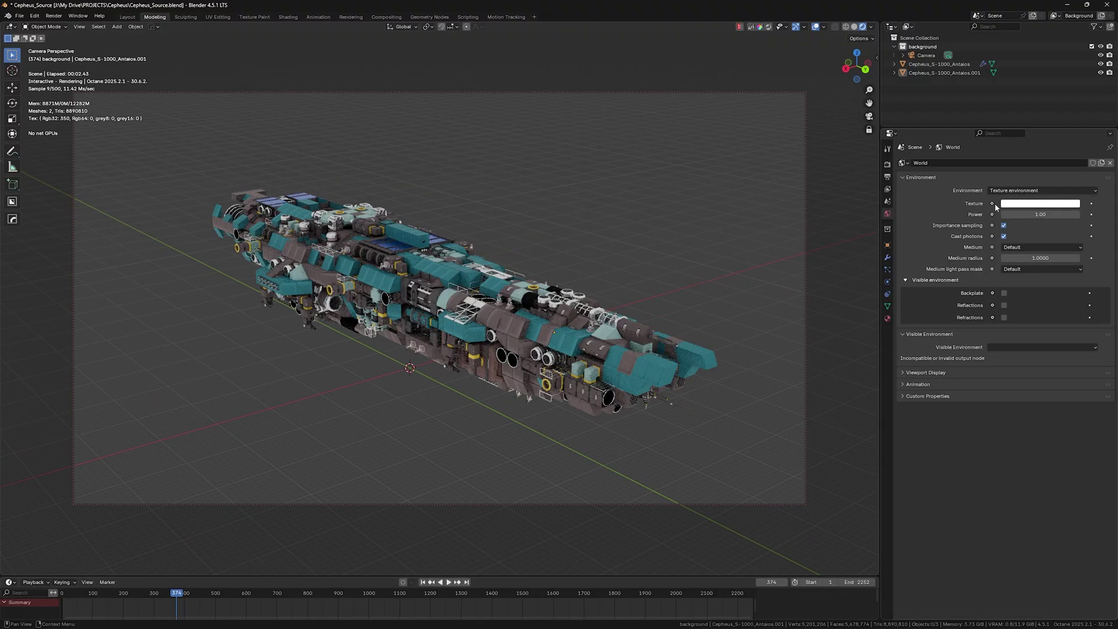
Step: Load dusseldorf_bridge_8k.hdr from Downloads as the environment's RGB image texture and set the environment power to 0.24
left_click(992, 204)
scroll(908, 606, "down", 3)
scroll(916, 573, "down", 3)
left_click(883, 566)
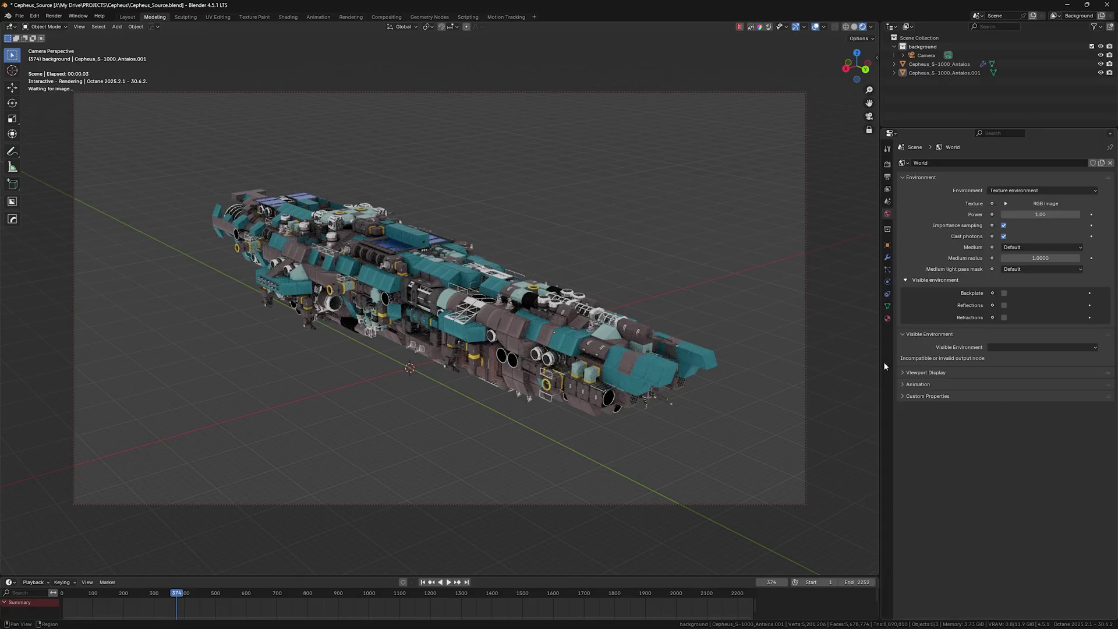
left_click(1006, 203)
left_click(1054, 214)
left_click(379, 239)
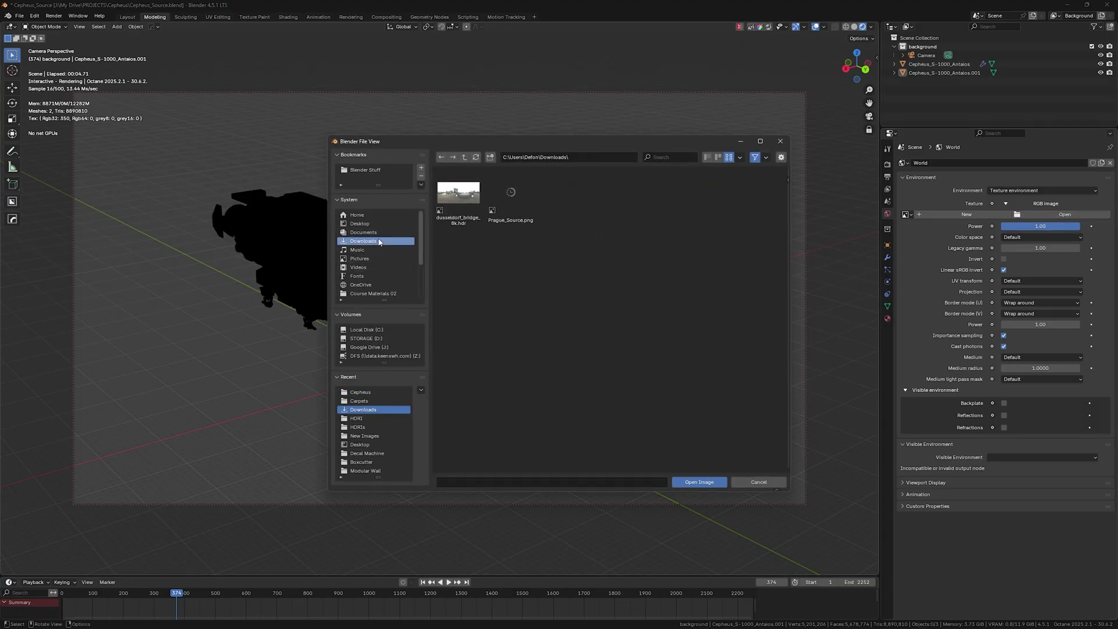
left_click(457, 195)
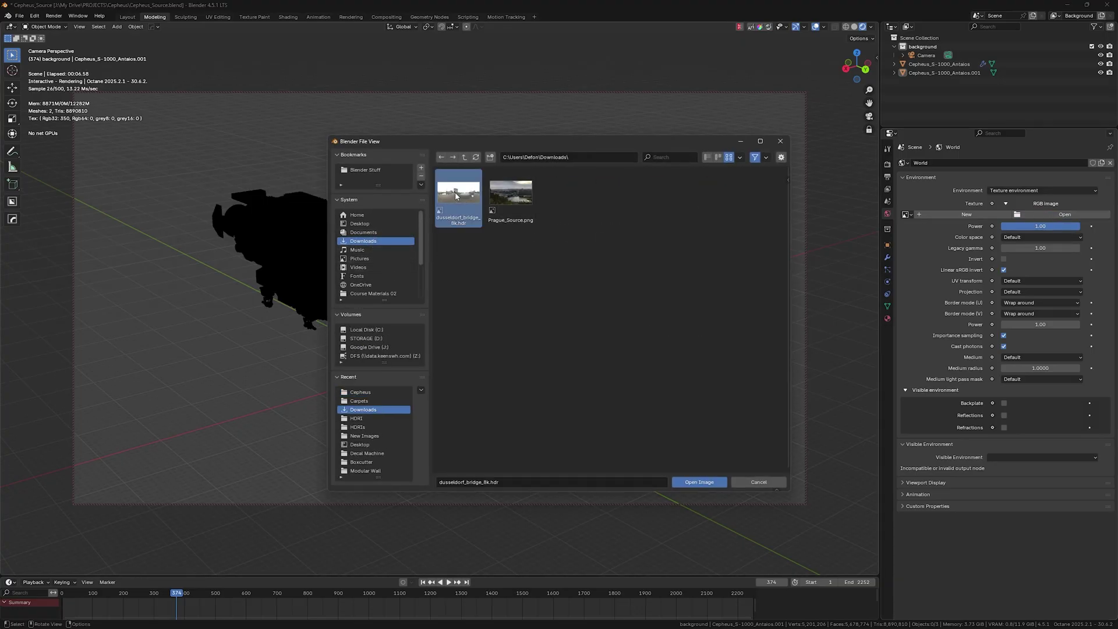
double_click(447, 222)
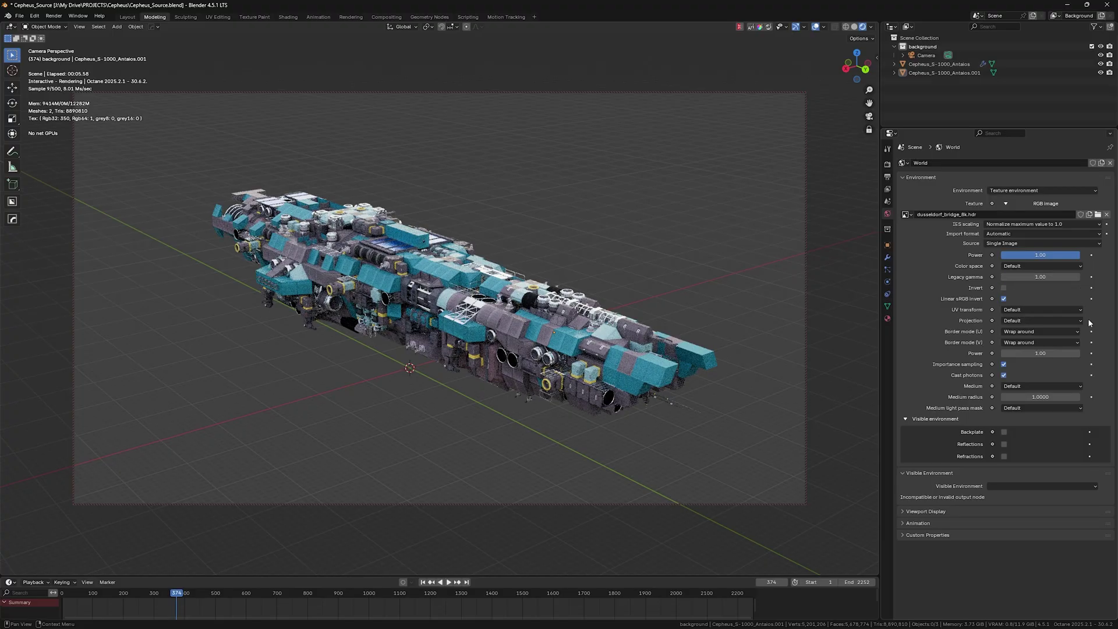
left_click_drag(1052, 353, 1035, 353)
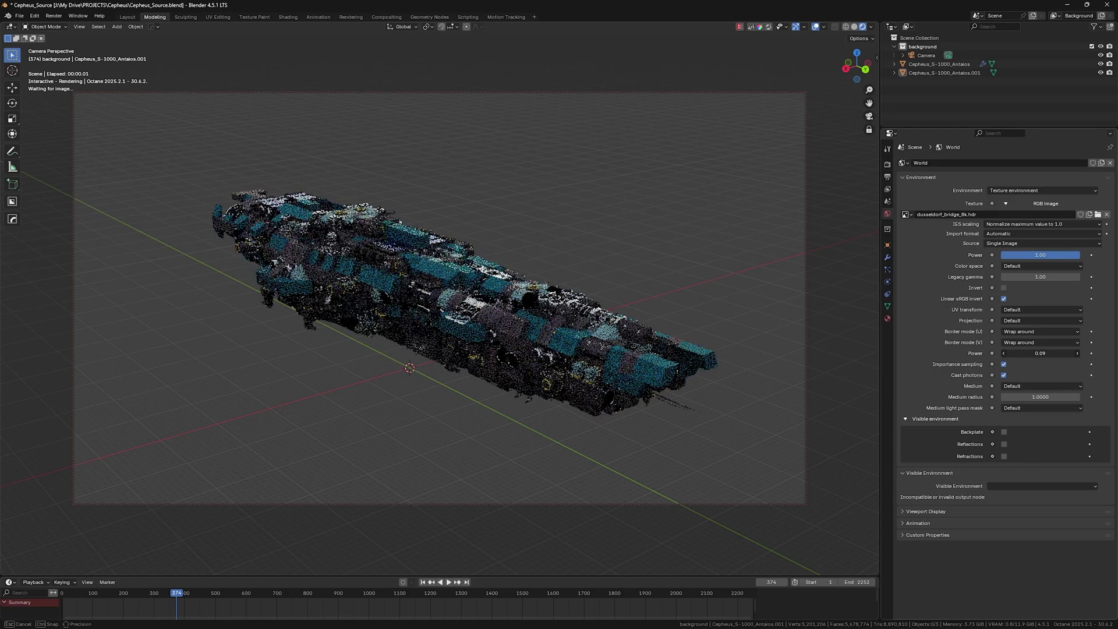
left_click_drag(1040, 353, 1040, 353)
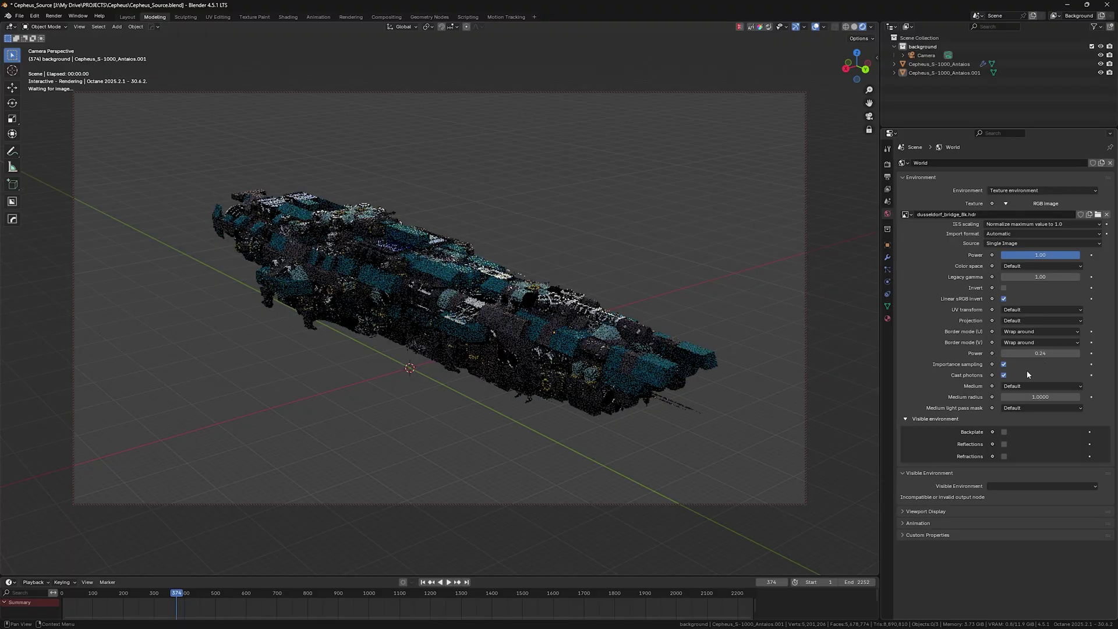
Step: Enable the alpha channel in the Octane kernel's render settings
left_click(888, 164)
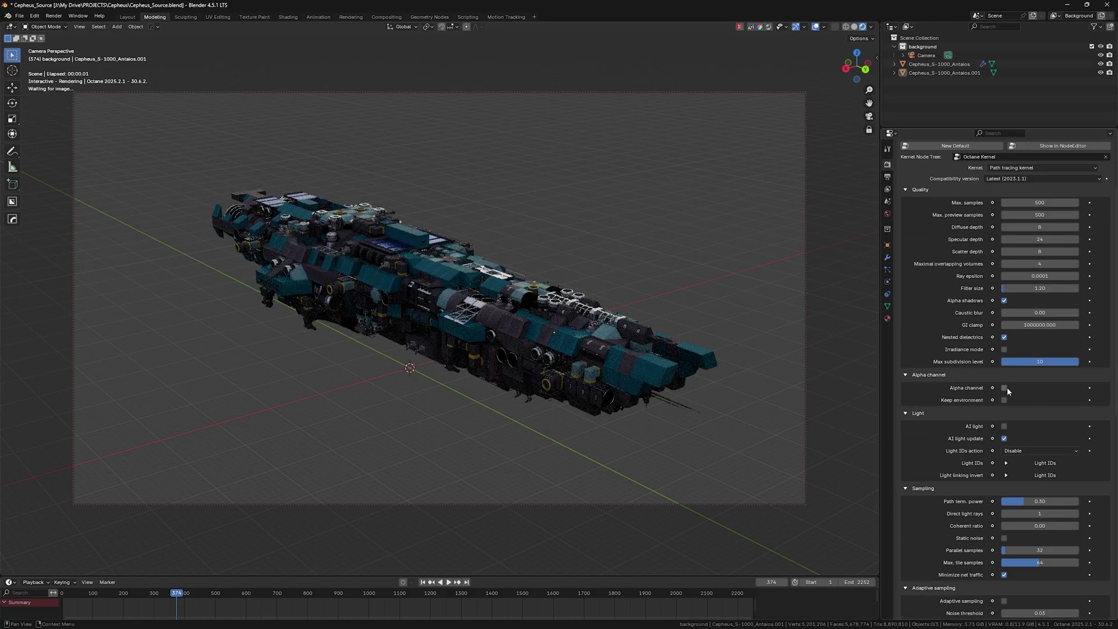
left_click(1005, 388)
middle_click_drag(615, 261, 622, 248)
left_click(1004, 388)
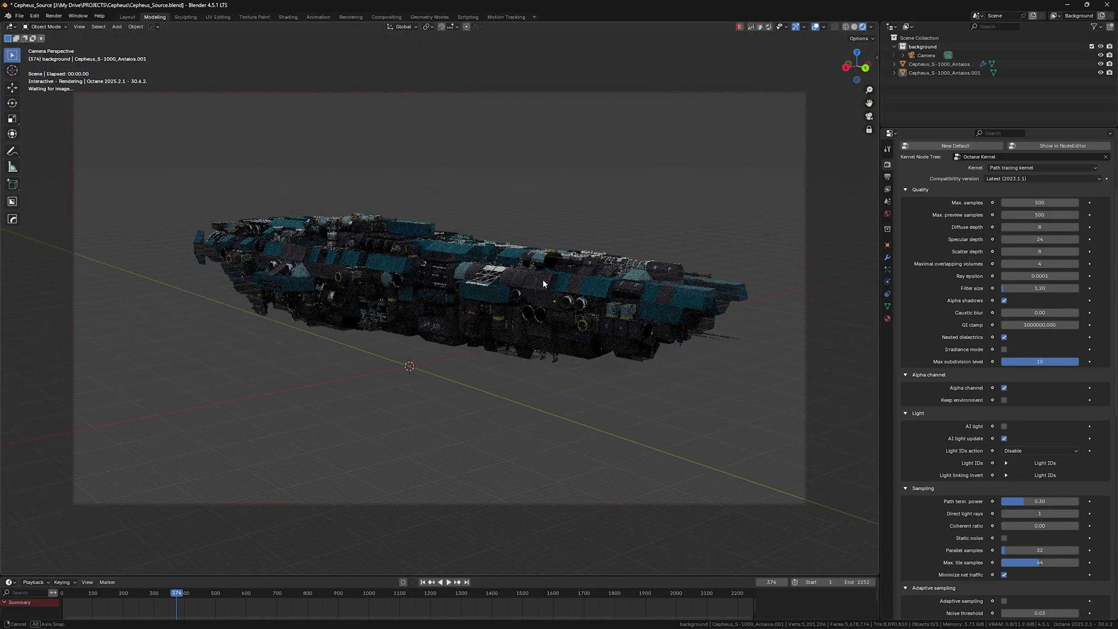
middle_click_drag(539, 279, 593, 231)
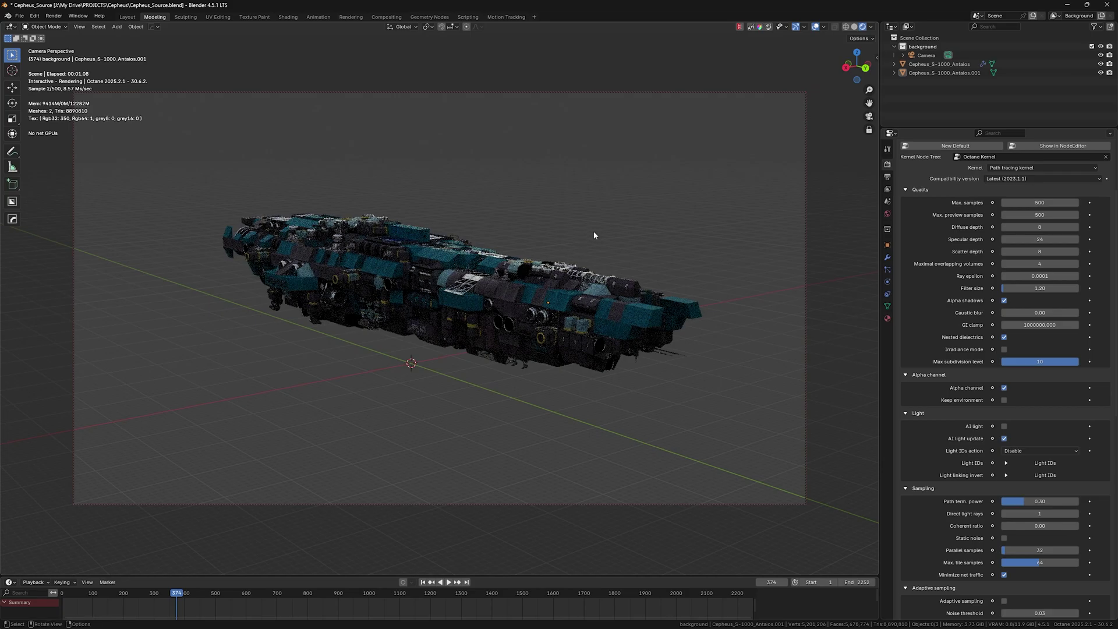
Step: Add Prague_Source.png from Downloads as the camera's background image and set its opacity to 1.000
key("KP_0")
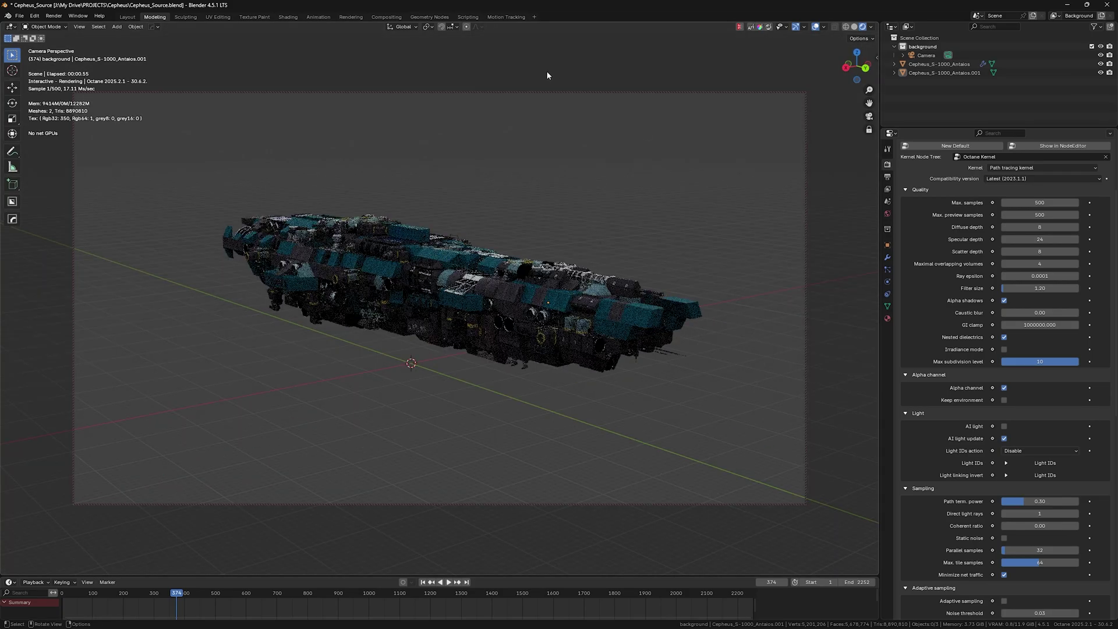
left_click(926, 56)
left_click(888, 283)
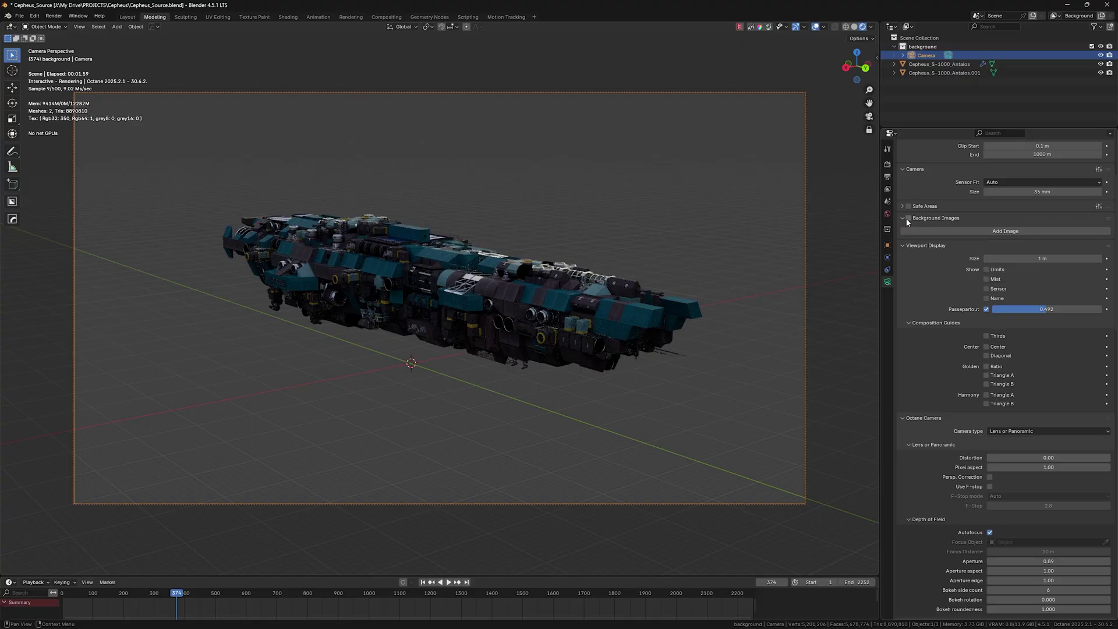
left_click(993, 232)
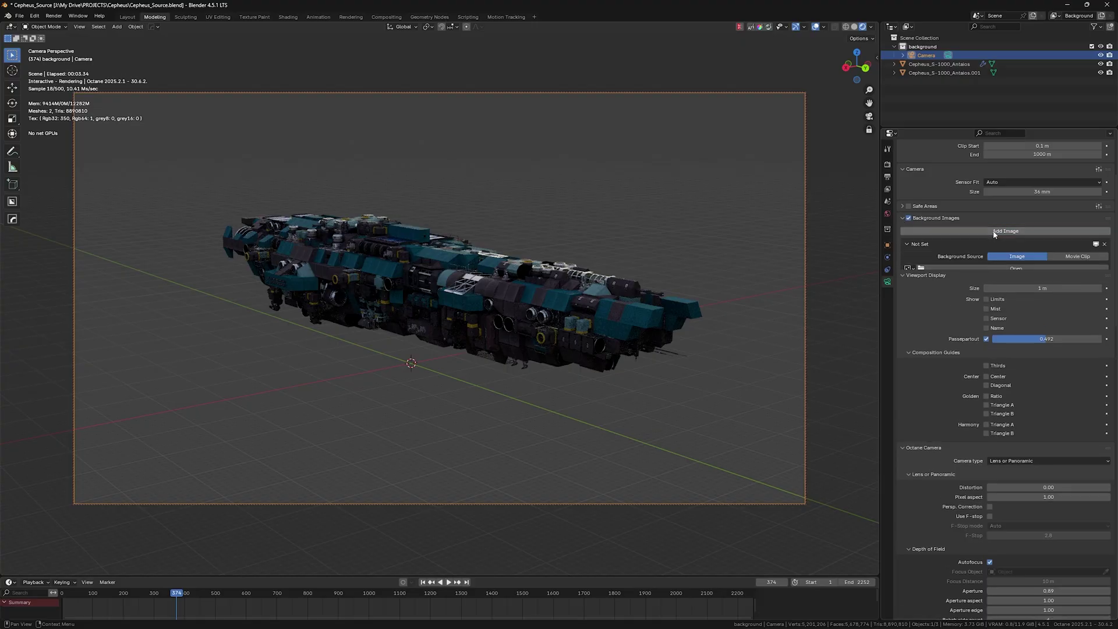
left_click(1016, 269)
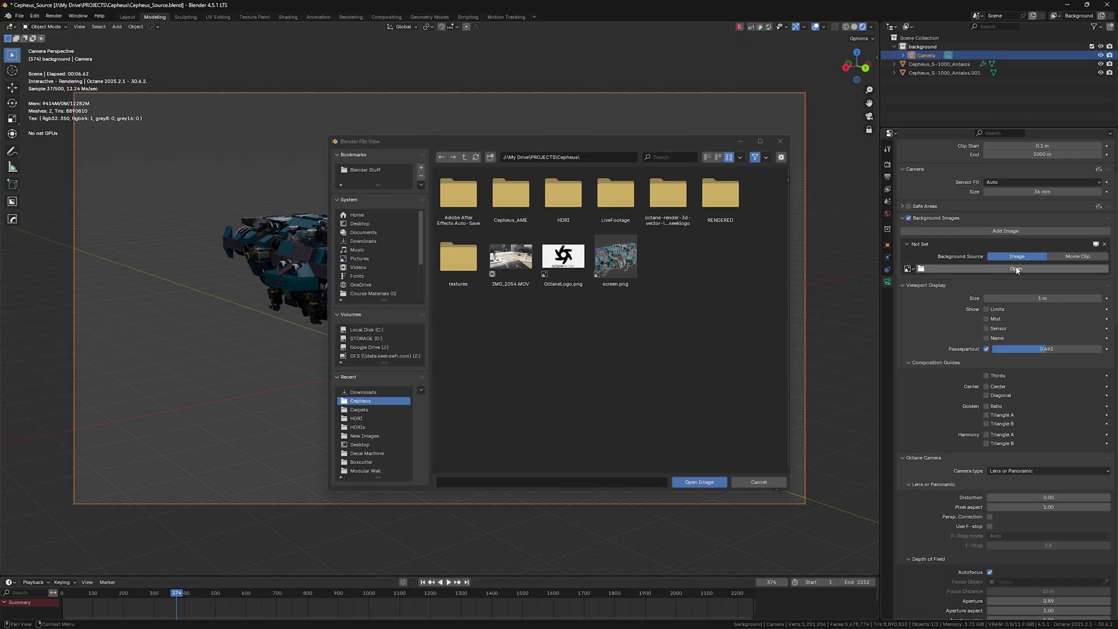
left_click(364, 233)
left_click(363, 241)
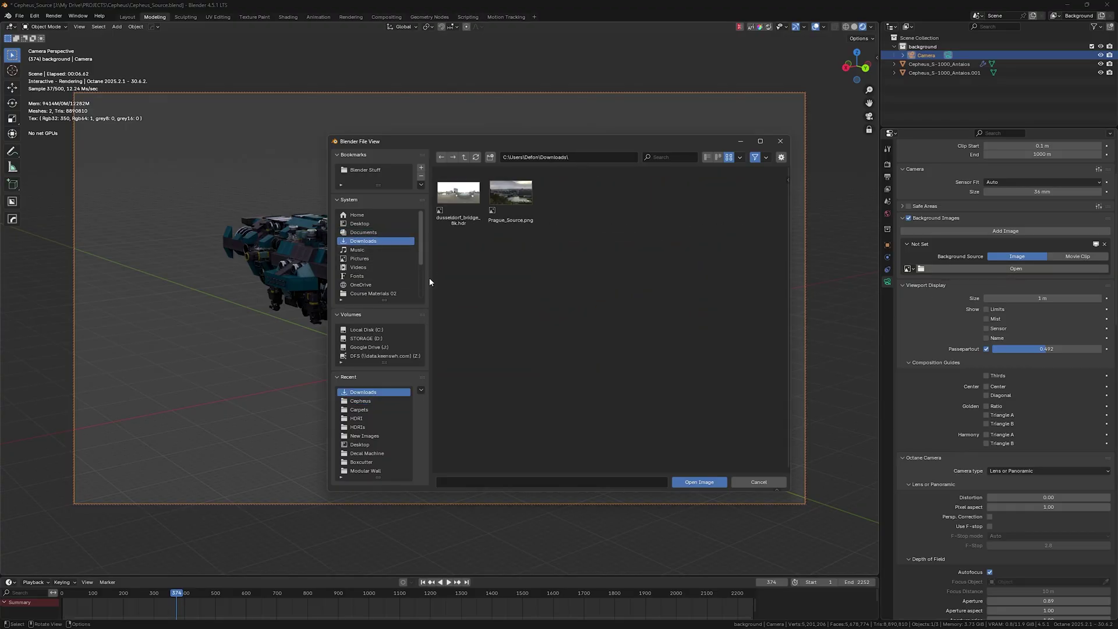
double_click(511, 193)
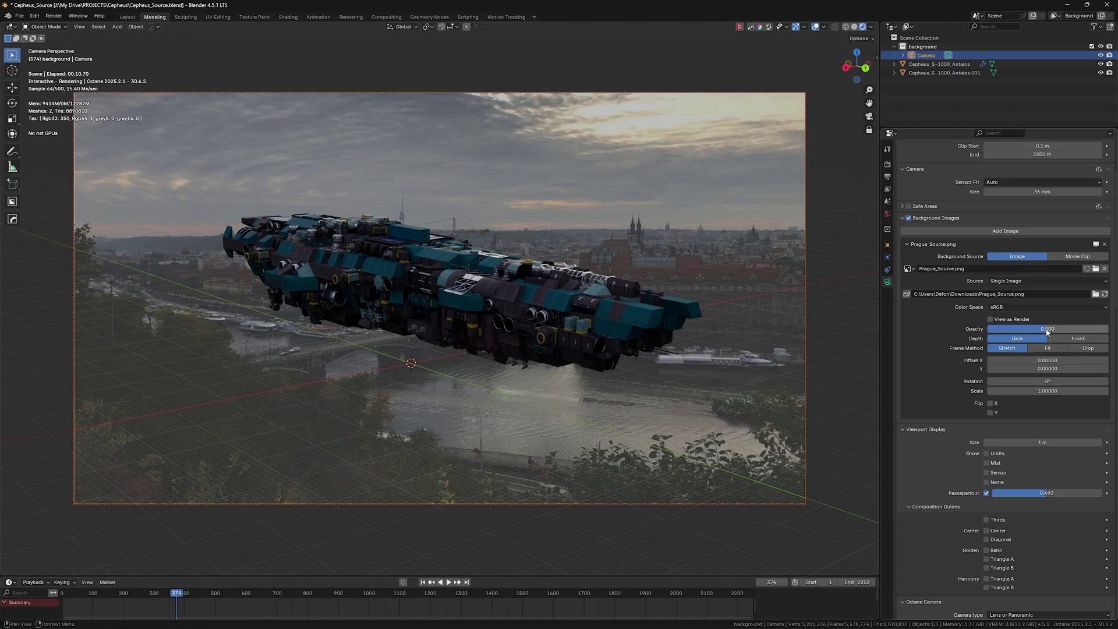
left_click_drag(1046, 330, 1108, 329)
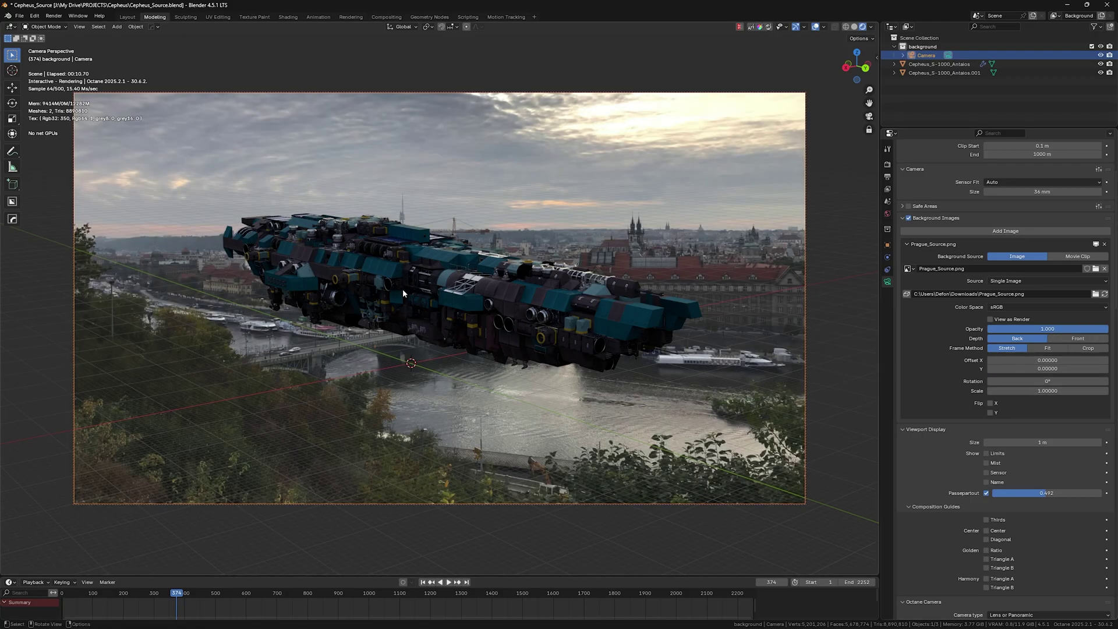
Step: Lower the camera angle to fit the background photo and rotate both spaceship meshes so the ship tilts down toward the river
mouse_move(427, 298)
middle_mouse_down()
mouse_move(442, 290)
mouse_move(417, 336)
mouse_move(426, 321)
middle_mouse_up()
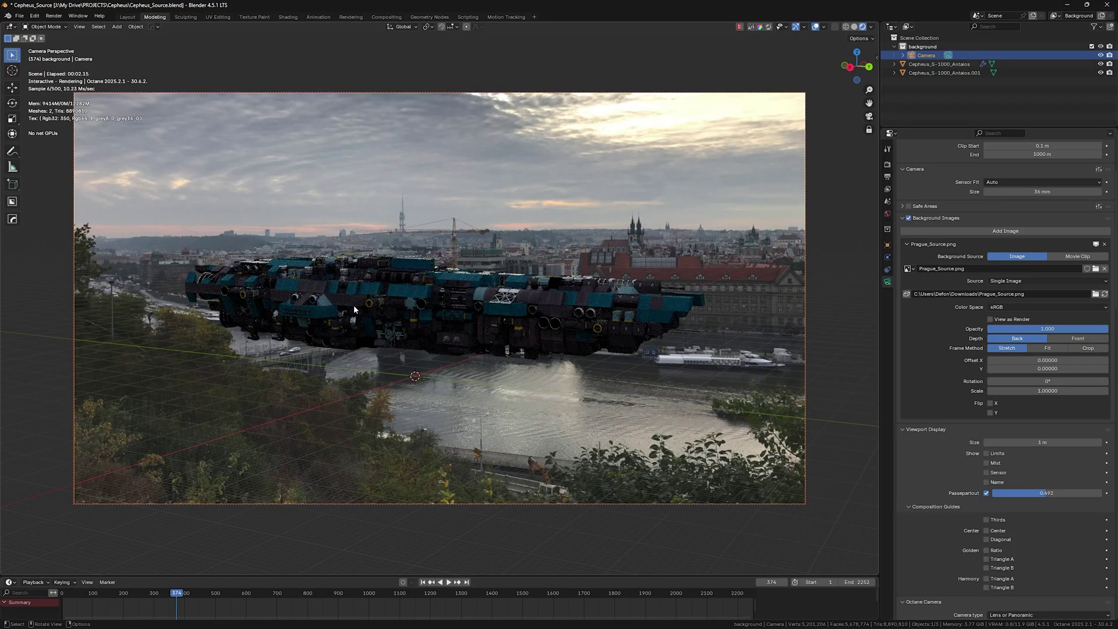
left_click_drag(204, 254, 172, 286)
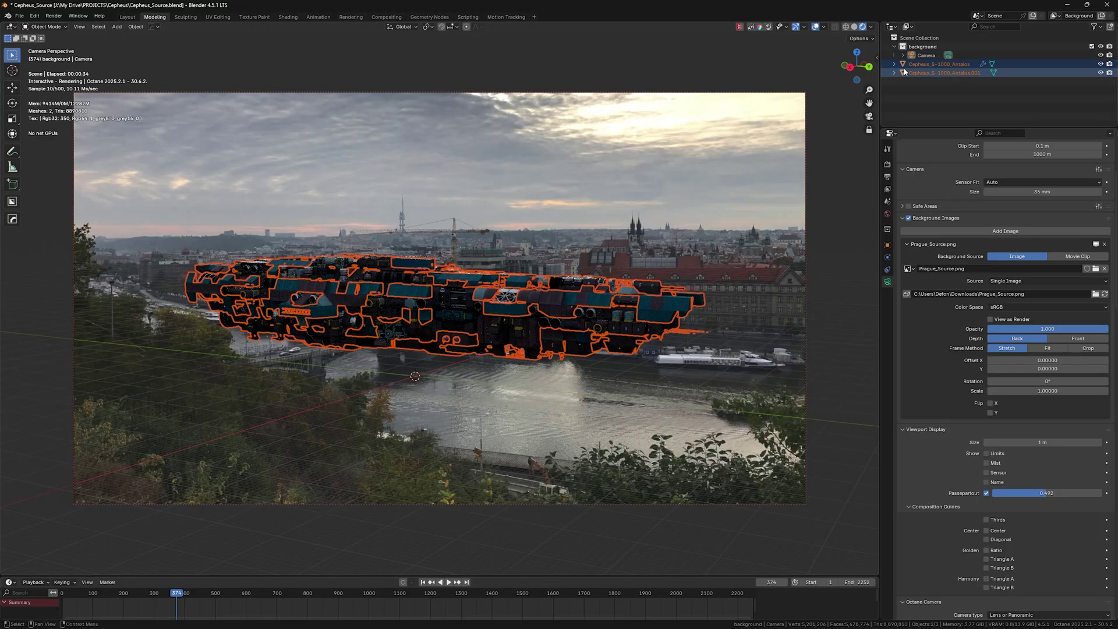
left_click(12, 103)
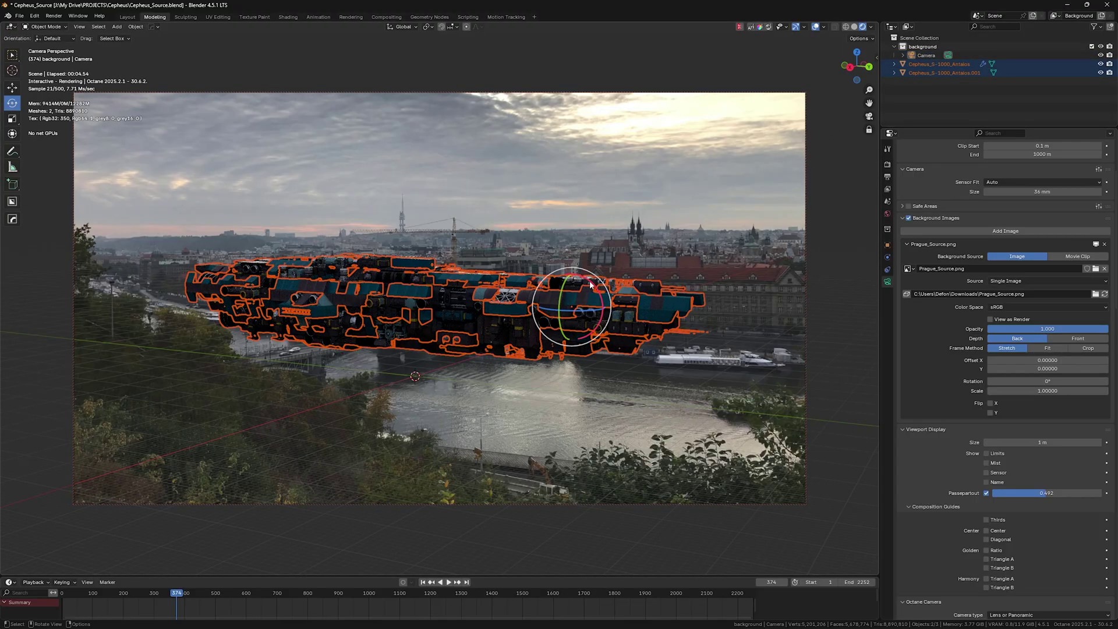
left_click_drag(590, 284, 563, 293)
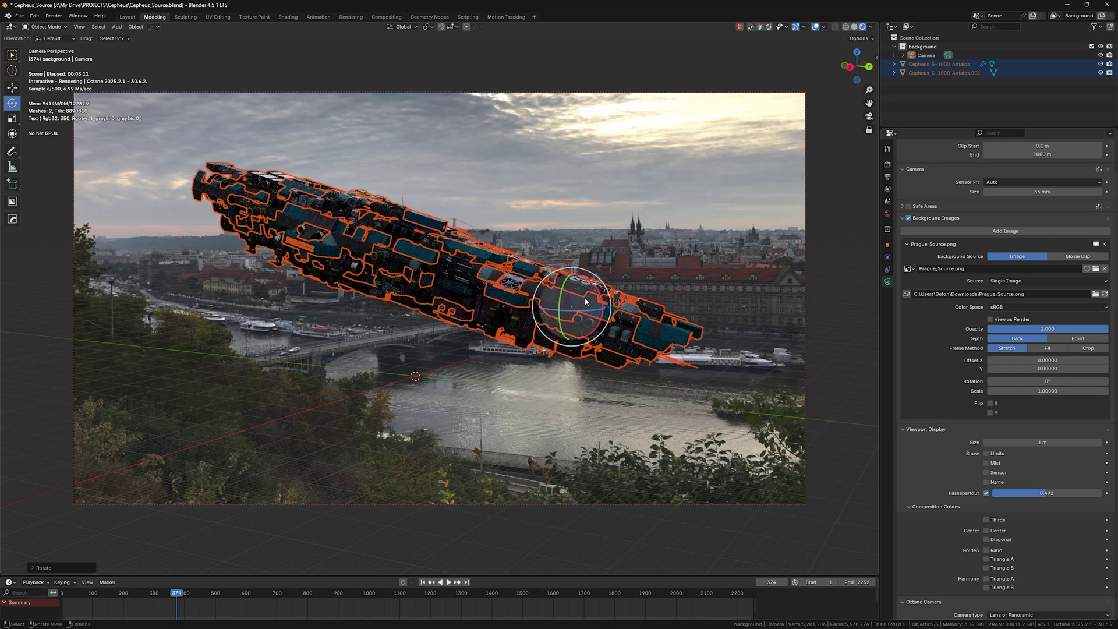
left_click_drag(598, 289, 566, 310)
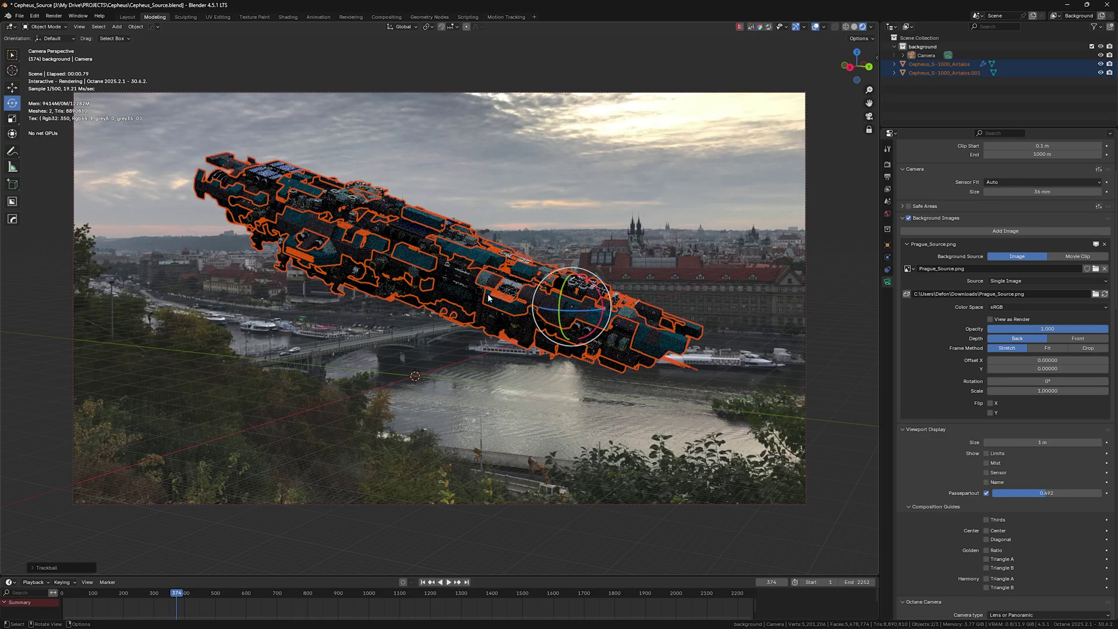
Step: Move both spaceship meshes down so the ship's nose reaches the river, and deselect them
left_click(11, 86)
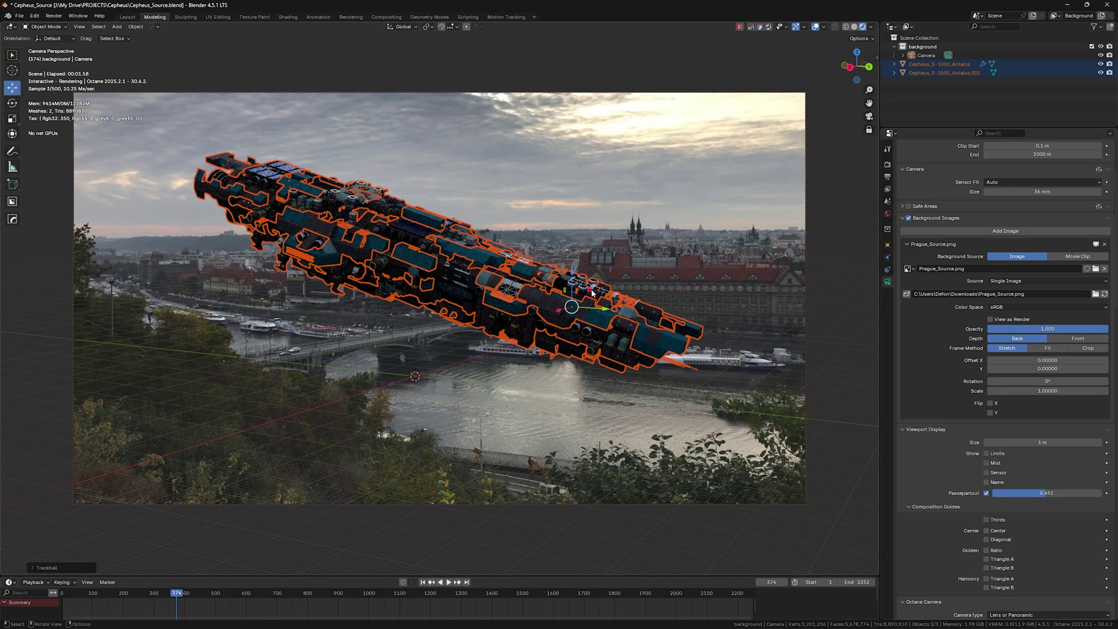
left_click_drag(590, 292, 620, 363)
left_click(186, 269)
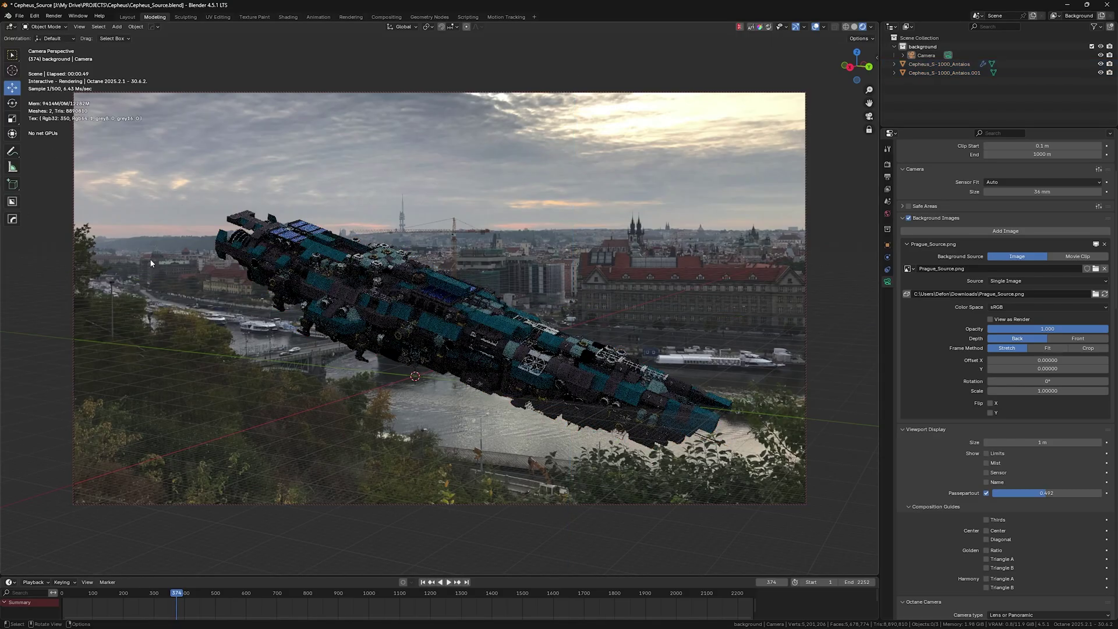
Step: Add a plane mesh and scale it up until it covers the whole ground area beneath the ship
key("shift+a")
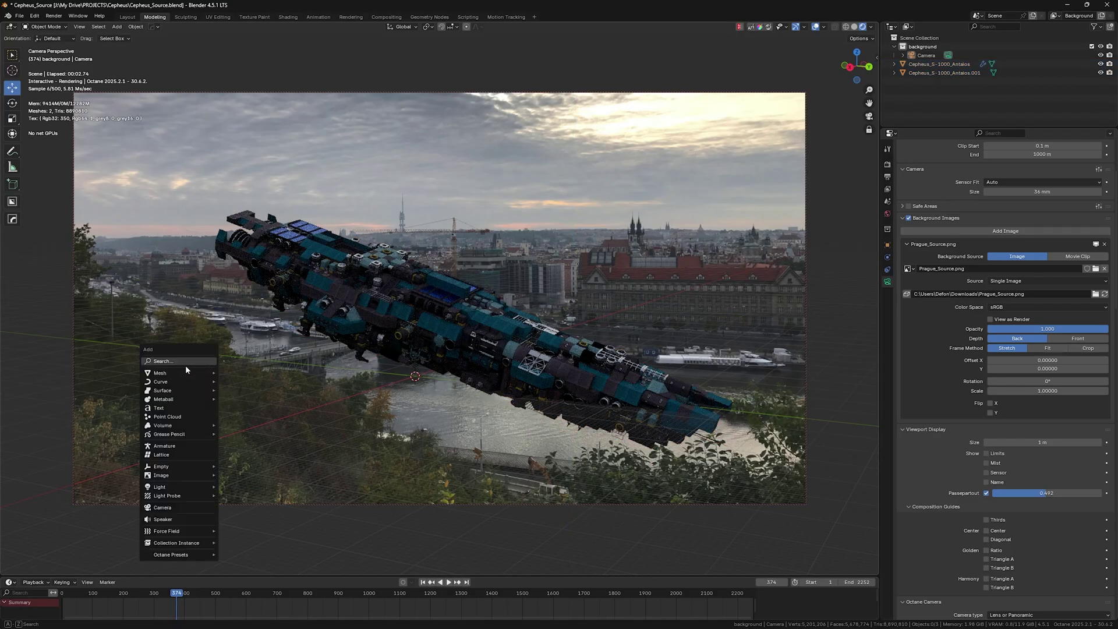
mouse_move(177, 371)
left_click(262, 382)
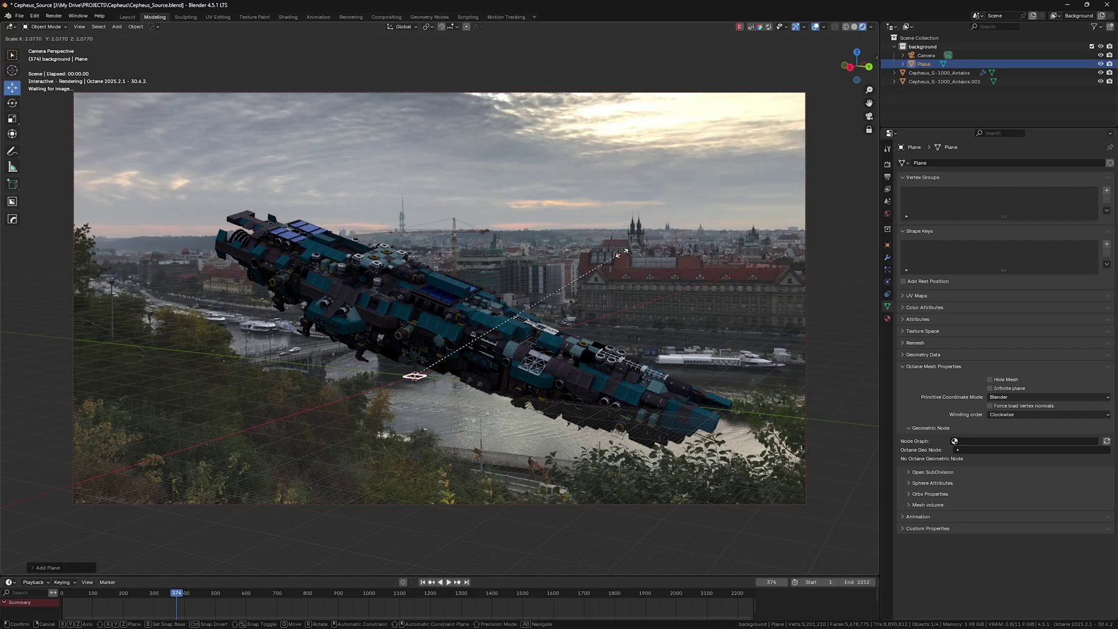
key("s")
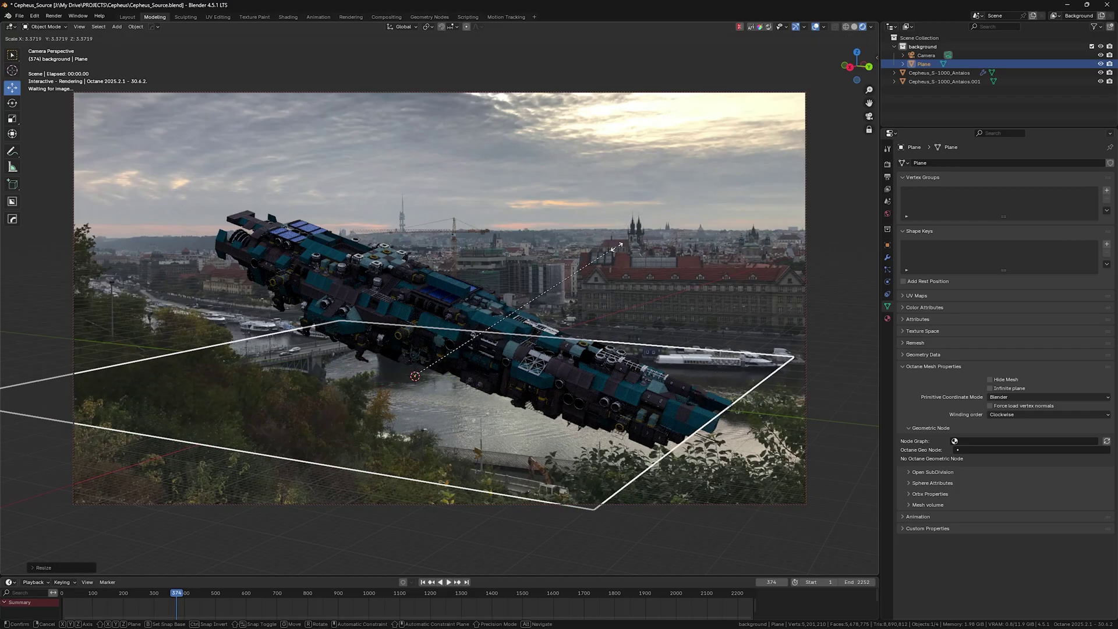
left_click(644, 246)
key("s")
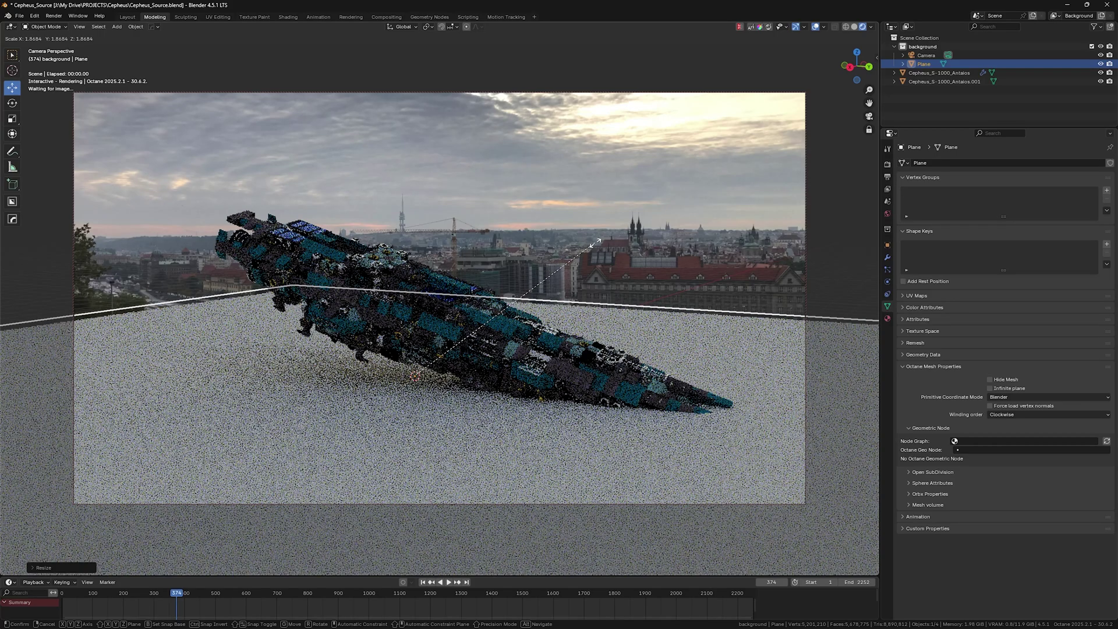
left_click(652, 207)
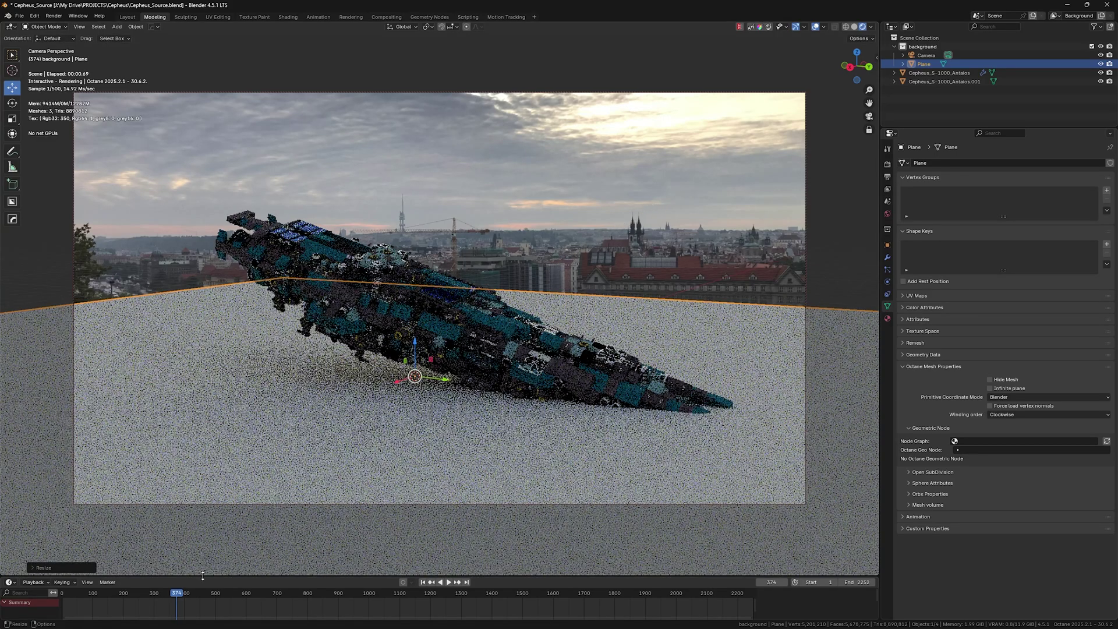
Step: Enlarge the timeline area, switch it to the shader editor and create a new material for the plane
left_click_drag(203, 576, 239, 414)
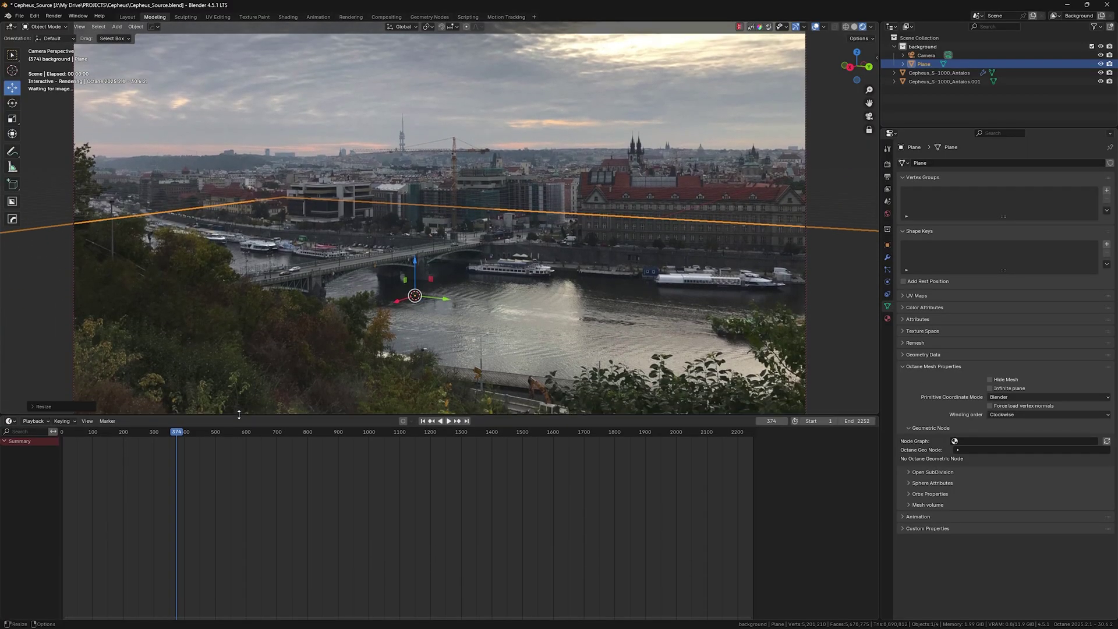
left_click(15, 424)
left_click(35, 488)
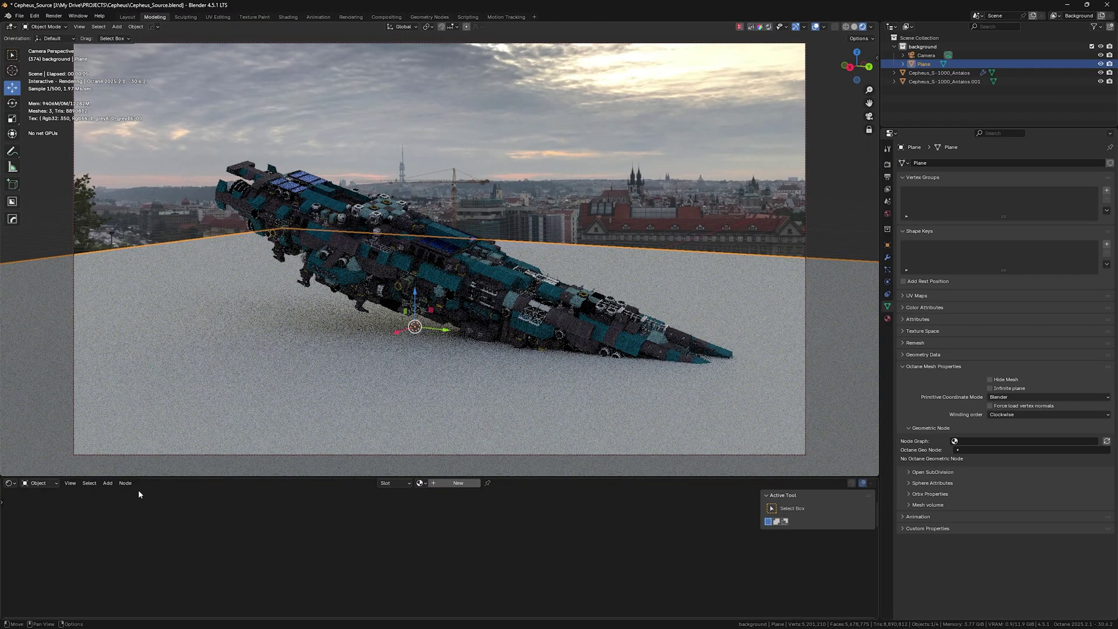
left_click(457, 484)
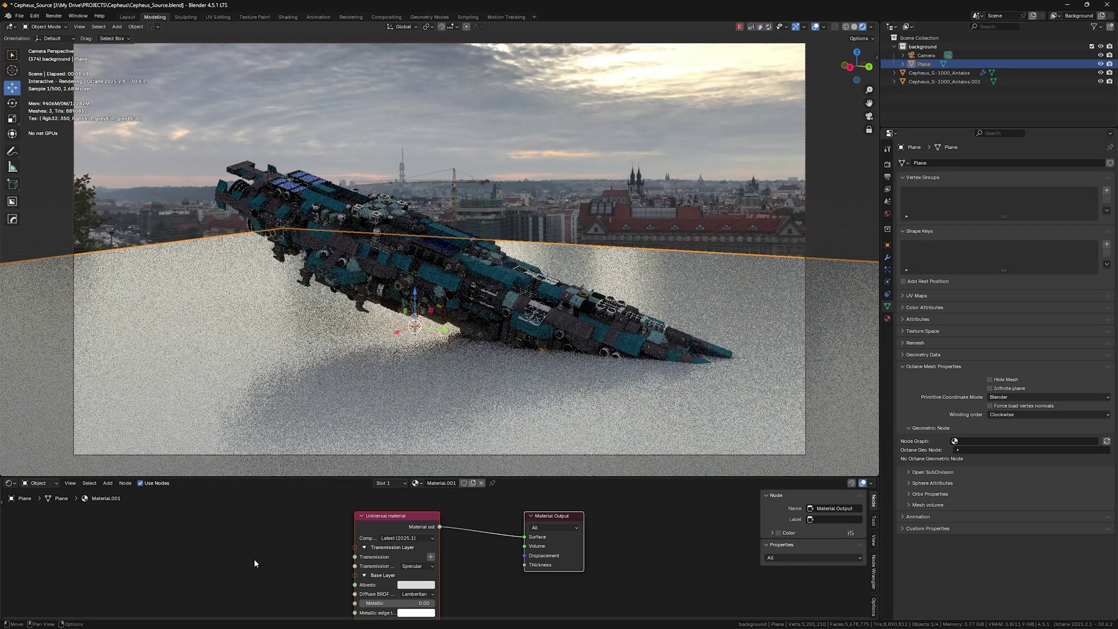
Step: Enable Shadow catcher on the plane's Universal material, deselect everything and adjust the camera framing slightly
middle_click_drag(299, 588, 244, 550)
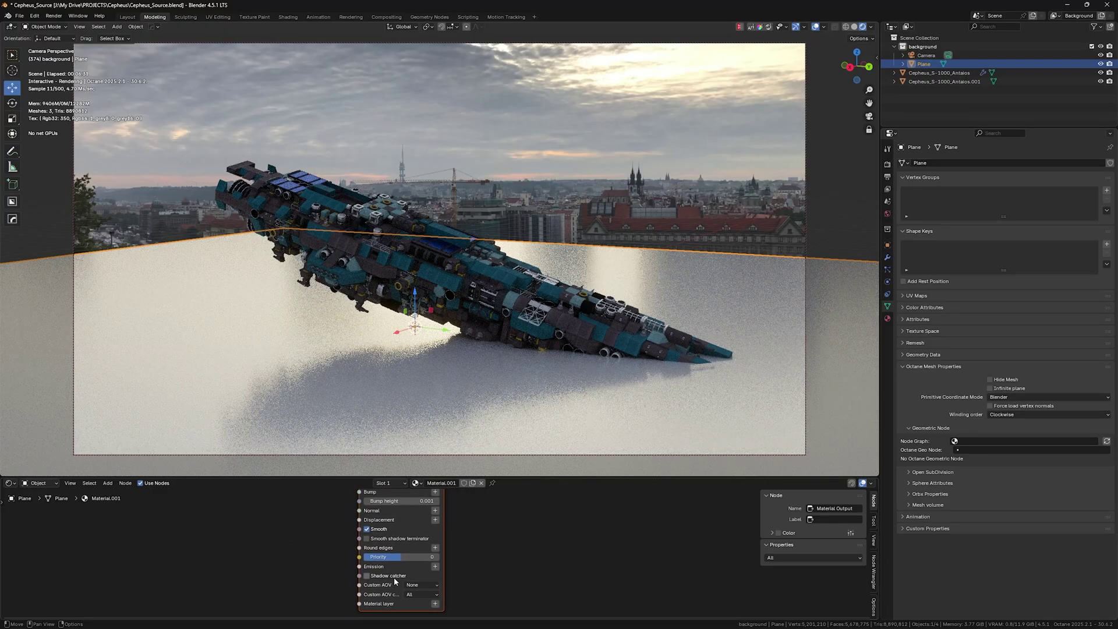
left_click(367, 577)
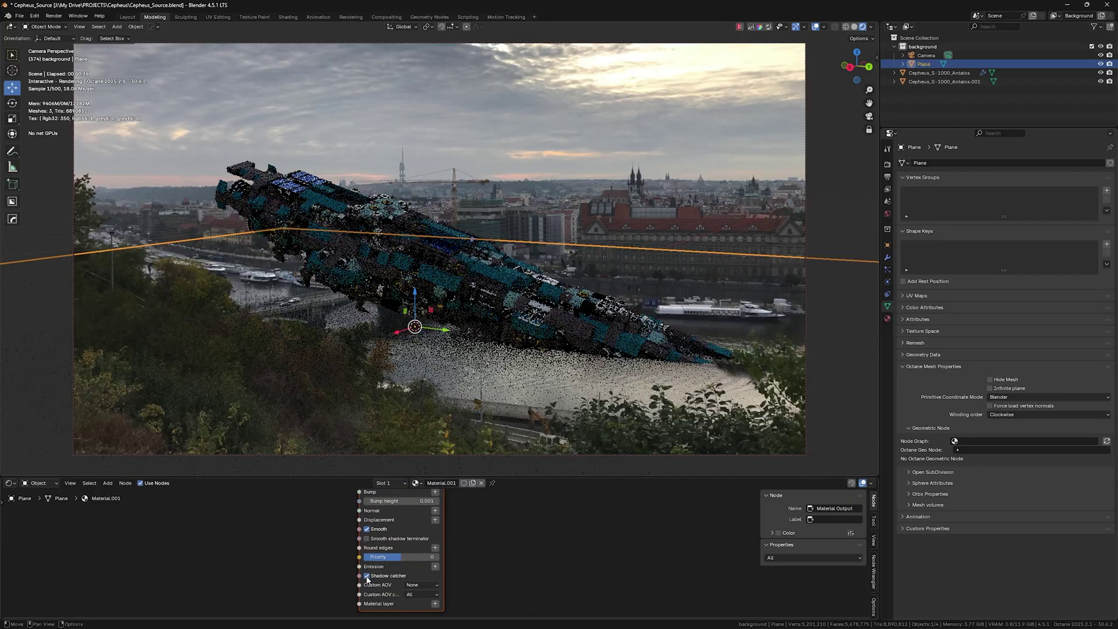
key("alt+a")
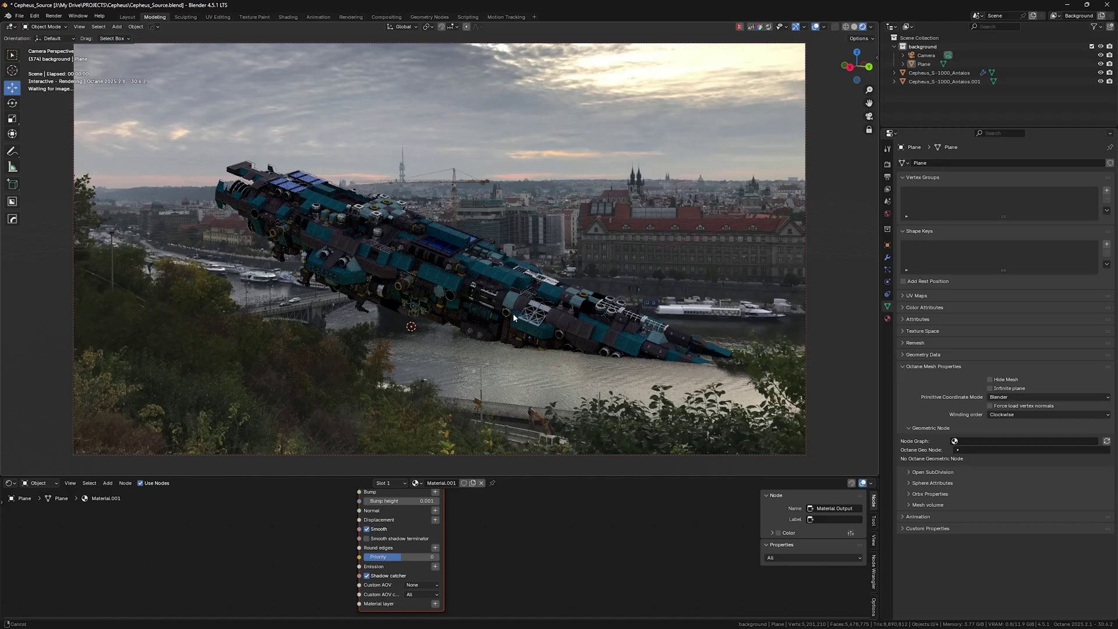
middle_click_drag(527, 320, 484, 310, "shift")
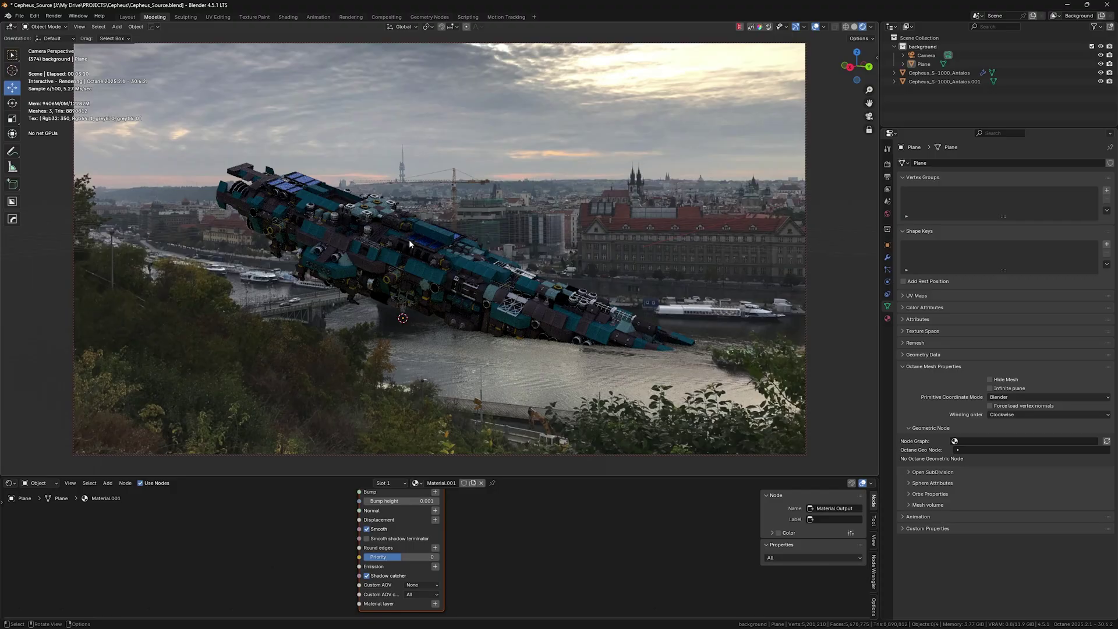
Step: Show the world's node tree in the shader editor and delete its 3D transformation node
left_click(42, 483)
left_click(49, 514)
middle_click_drag(234, 536, 339, 504)
left_click(224, 508)
middle_click_drag(302, 575, 285, 597)
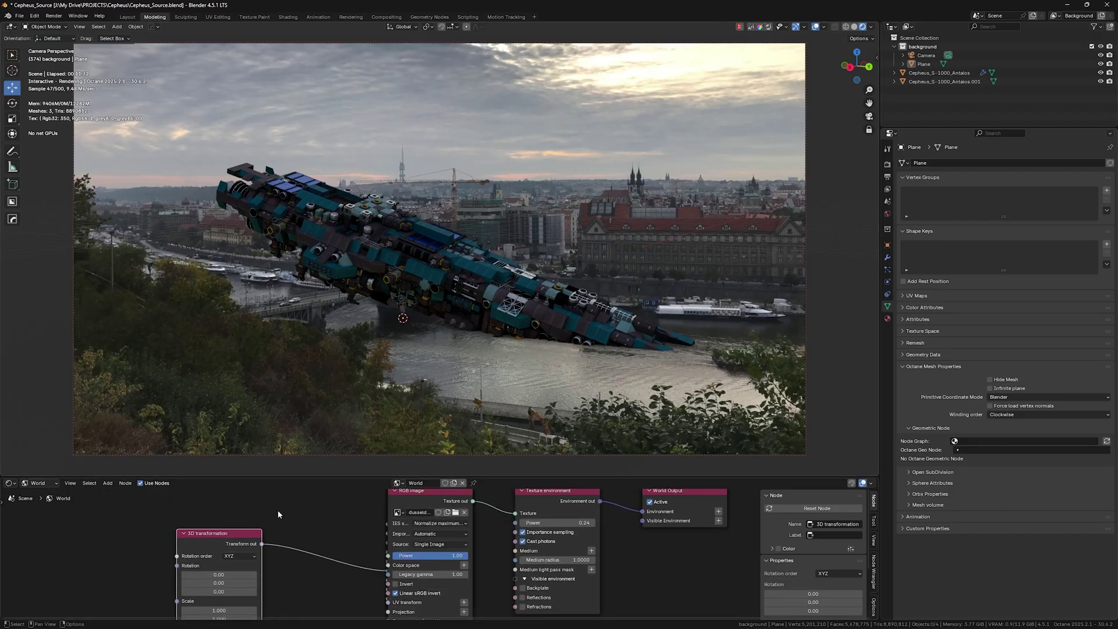
key("space")
key("ctrl+space")
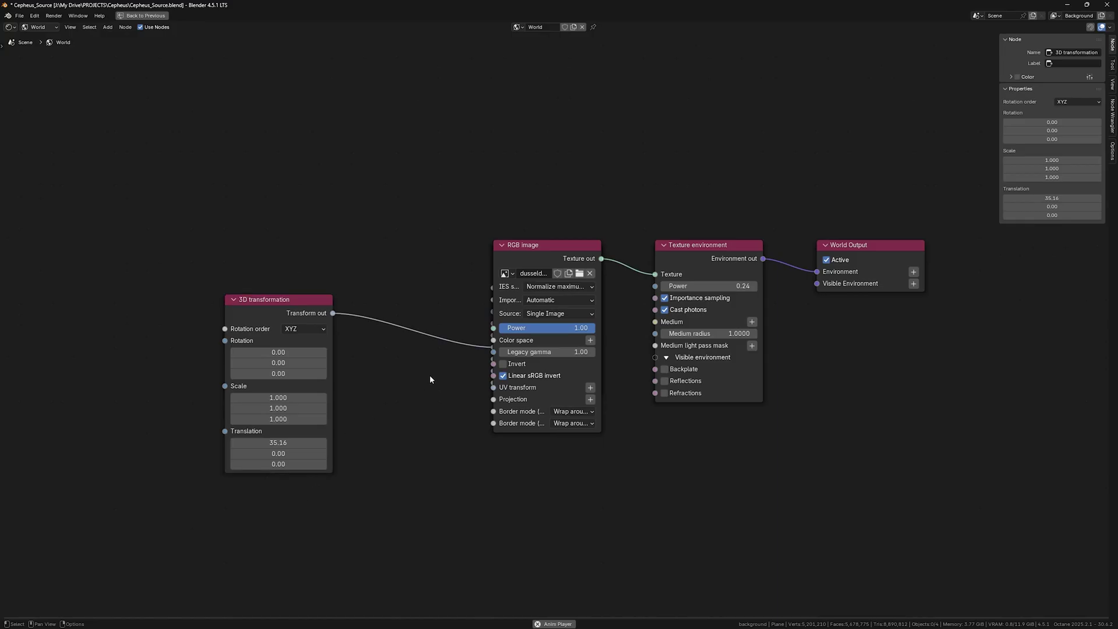
left_click_drag(453, 345, 205, 502)
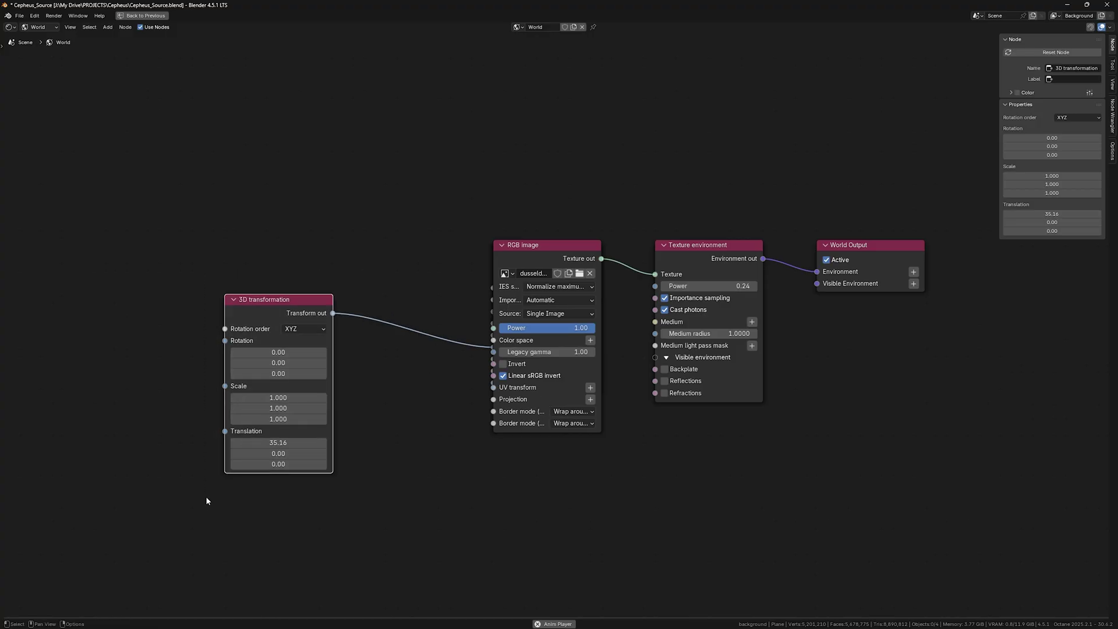
key("x")
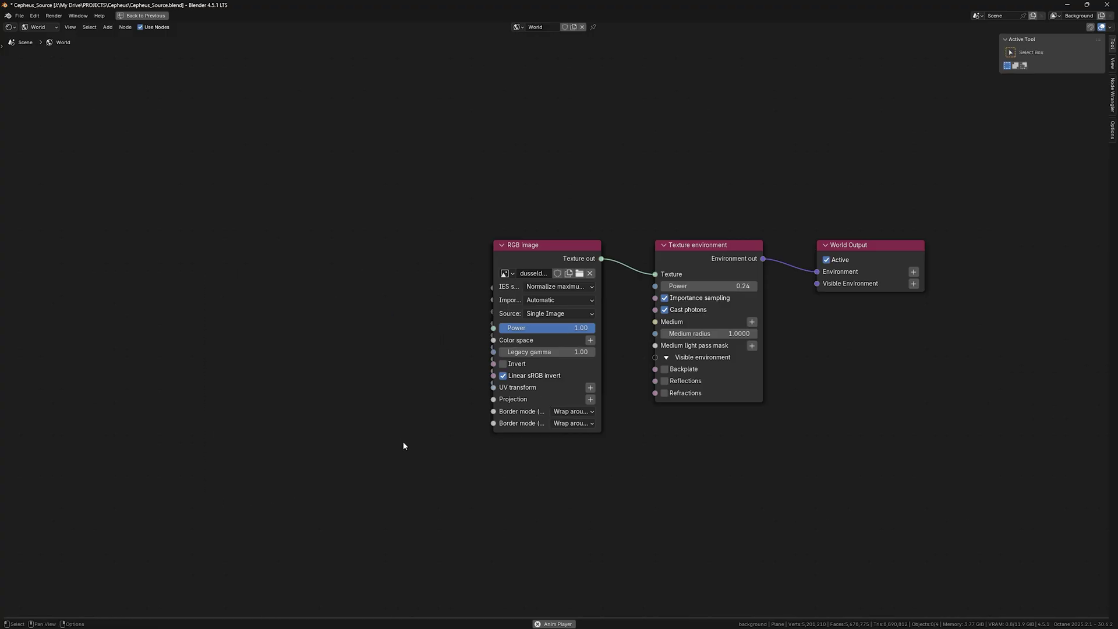
Step: Add a new 3D transformation to the RGB image node's UV transform input and restore the split layout
left_click(590, 388)
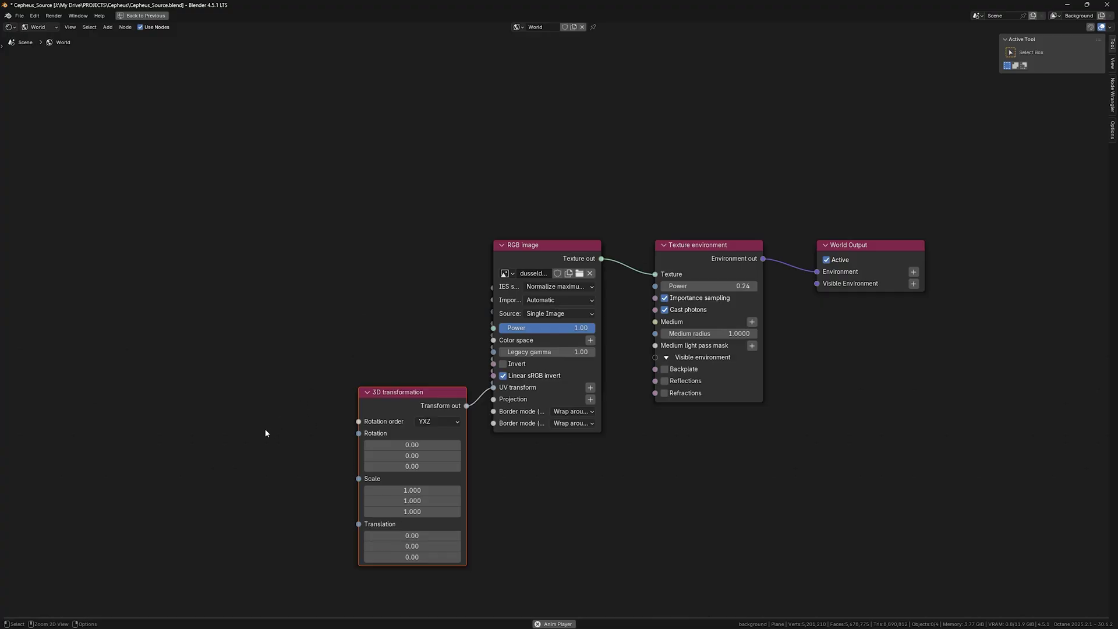
key("ctrl+space")
middle_click_drag(263, 556, 161, 536)
scroll(191, 584, "down", 1)
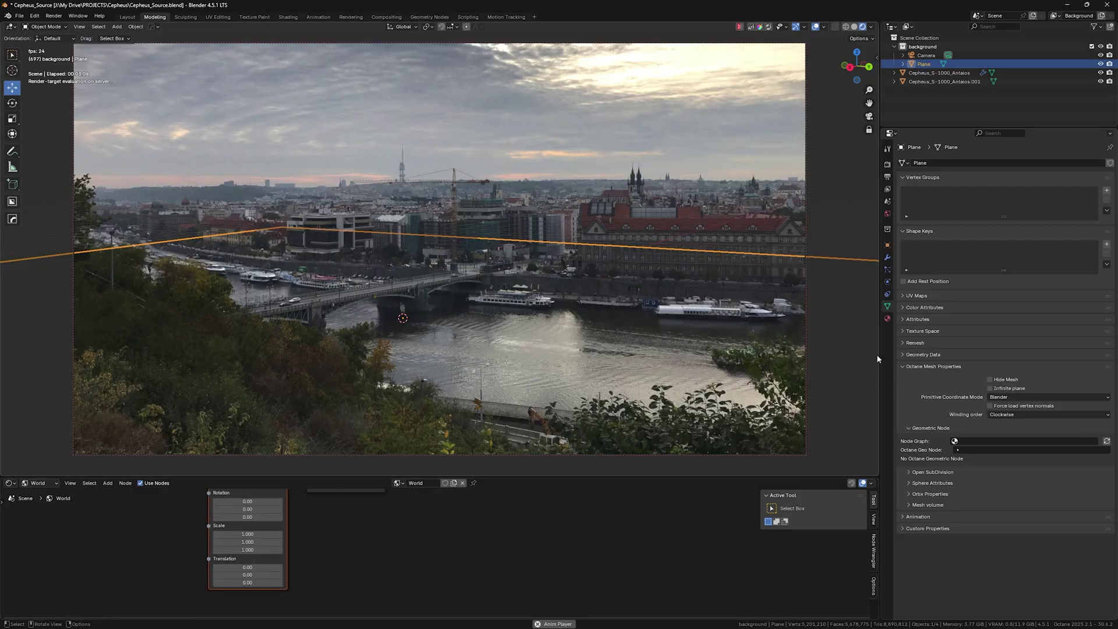
Step: Turn off the camera's background images and disable the Octane kernel's alpha channel so the HDRI shows
left_click(926, 55)
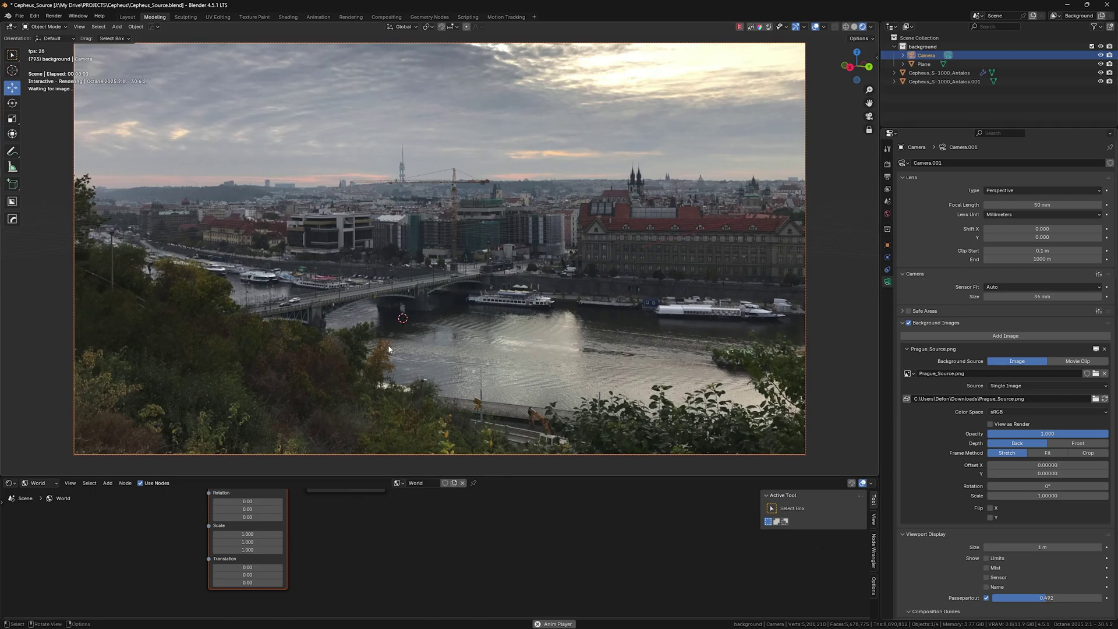
left_click(908, 323)
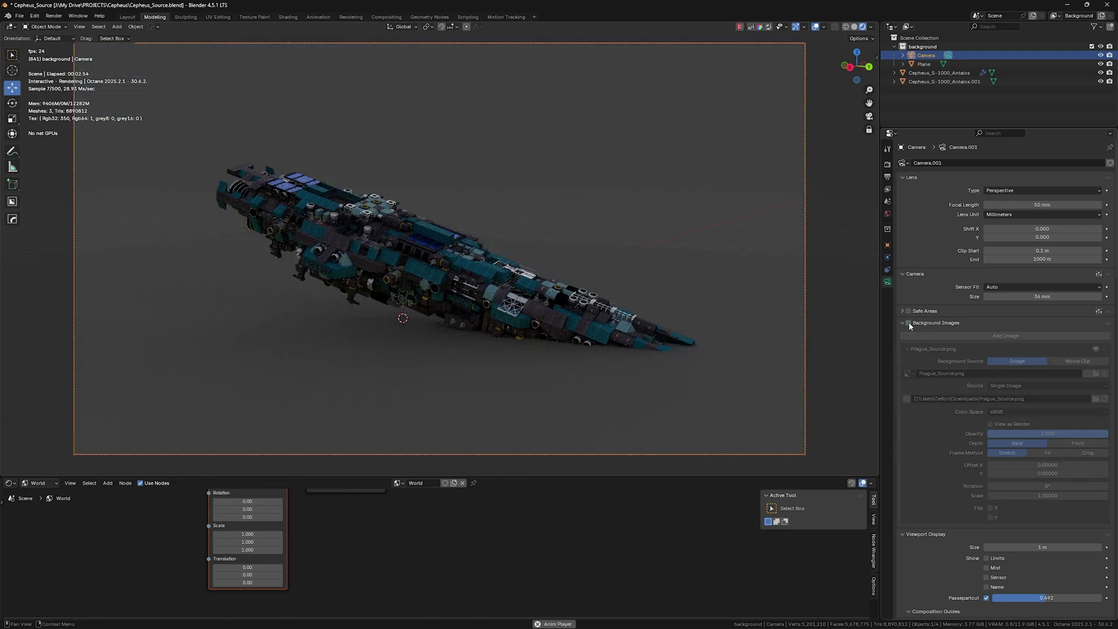
left_click(888, 164)
left_click(1004, 494)
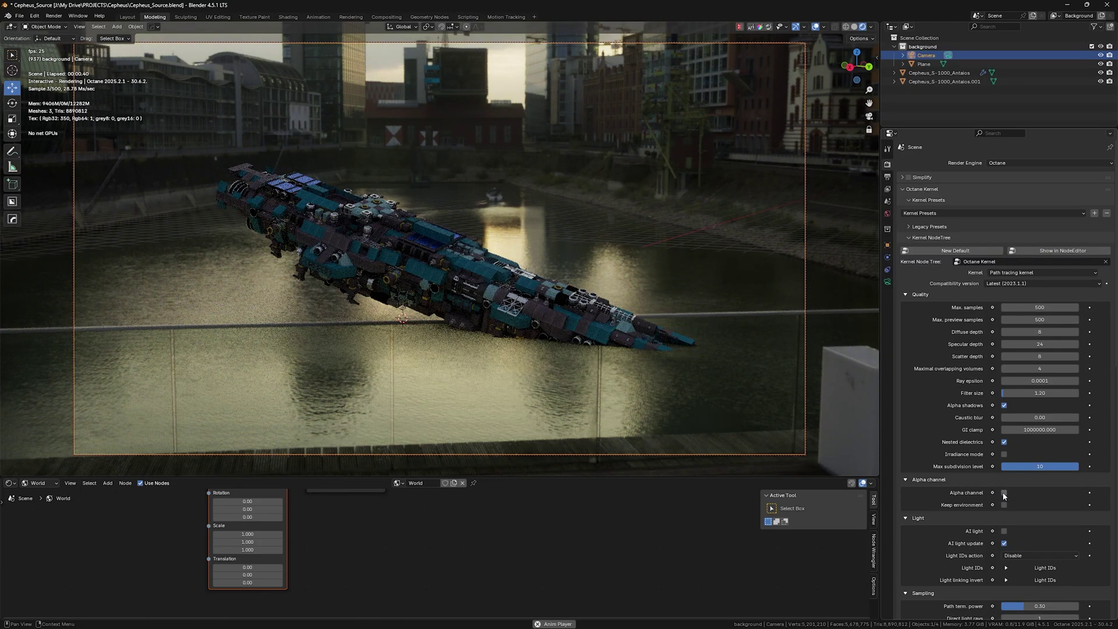
Step: Shift the HDRI's 3D transformation translation to 0.06 in X and 0.02 in Y
mouse_move(247, 567)
left_mouse_down()
mouse_move(233, 567)
mouse_move(277, 567)
mouse_move(245, 568)
mouse_move(257, 568)
left_mouse_up()
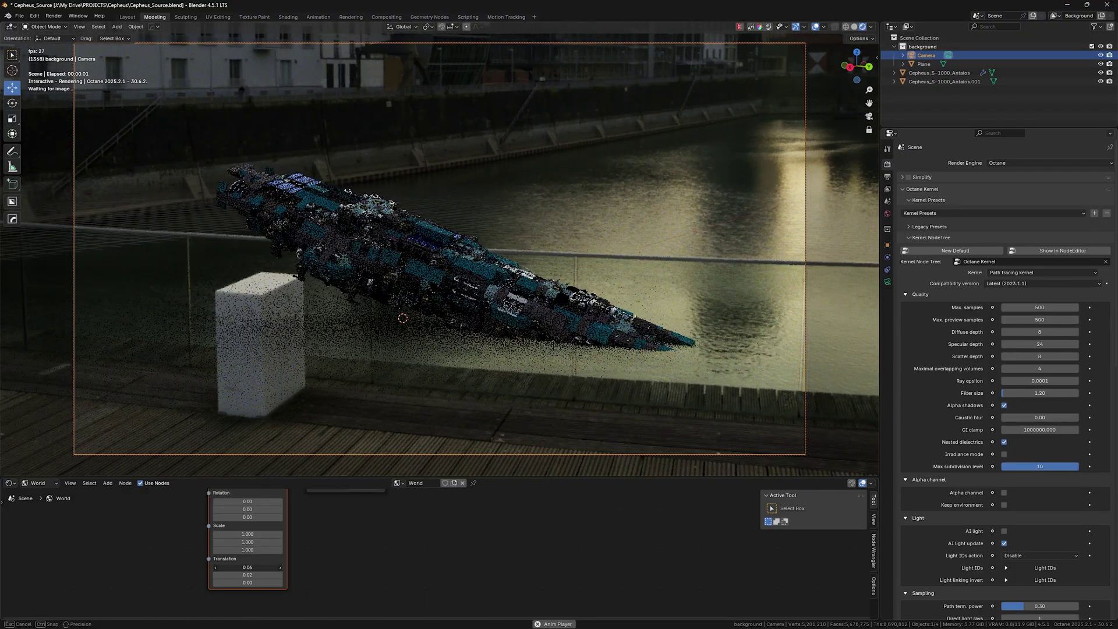
left_click_drag(251, 571, 251, 570)
Step: Select the ground plane and turn off Shadow catcher in its material
left_click(492, 404)
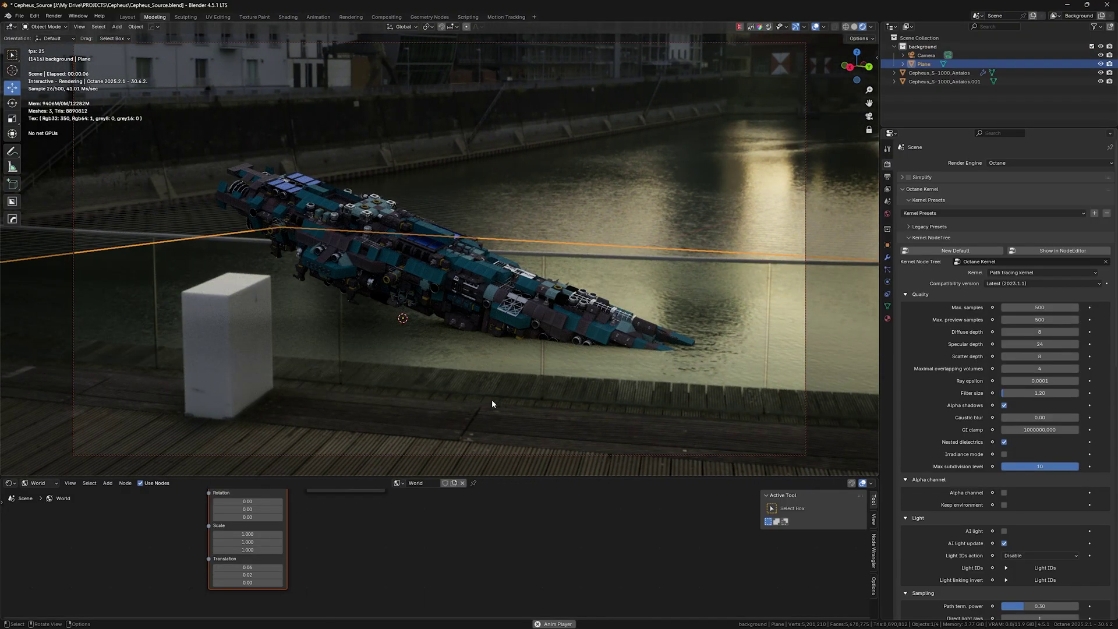
left_click(38, 483)
left_click(41, 505)
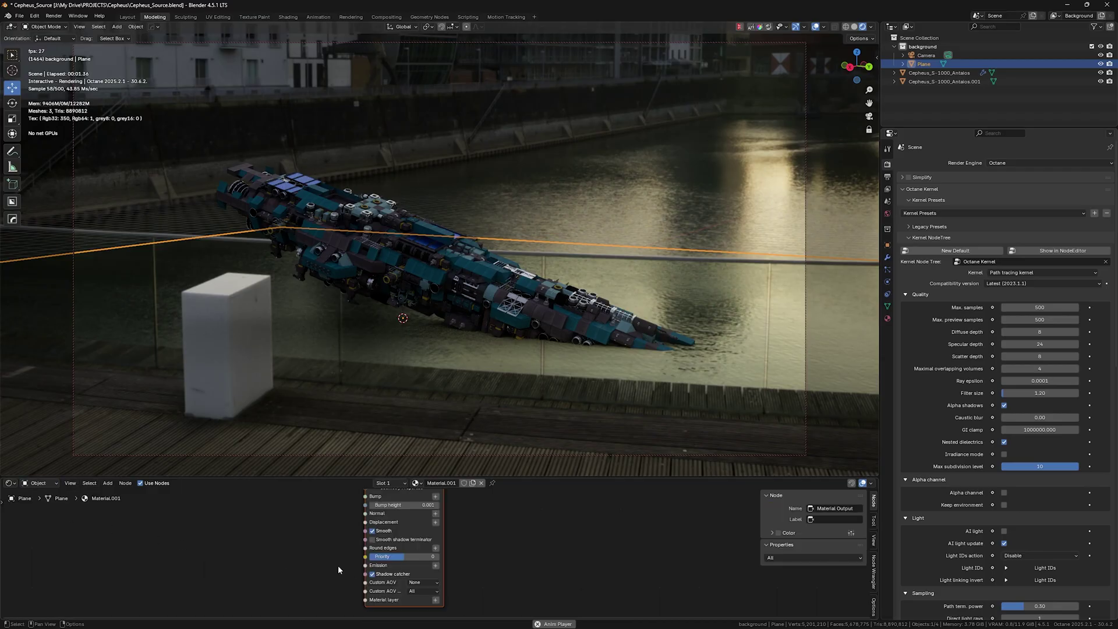
left_click(372, 574)
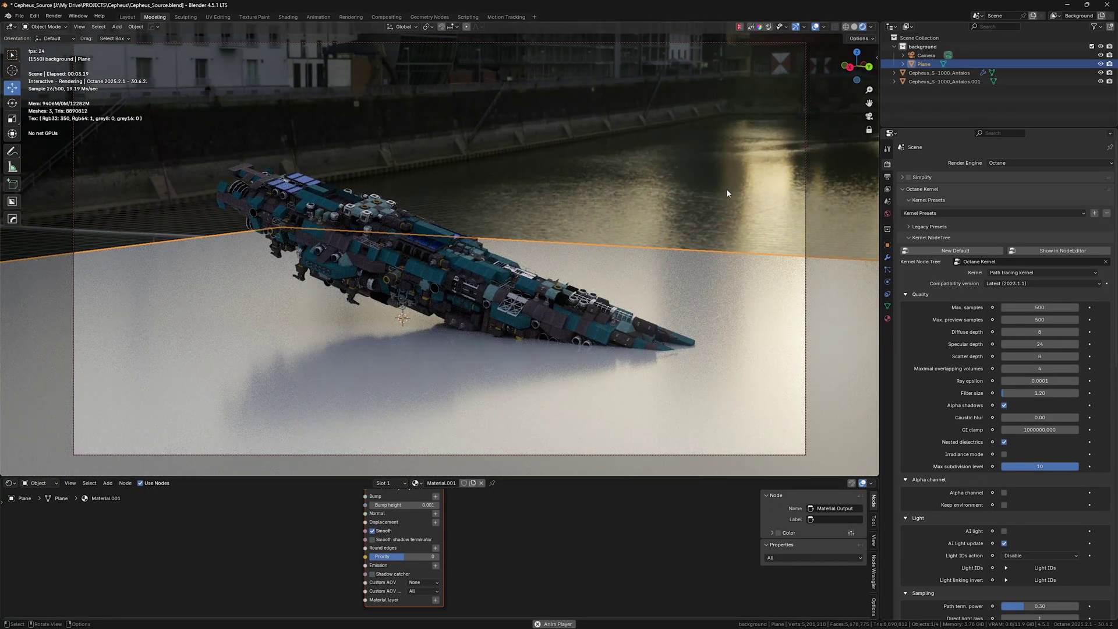
Step: Return to the world nodes and set the HDRI's 3D transformation translation to 0.07 in X and 0.13 in Y
left_click(38, 483)
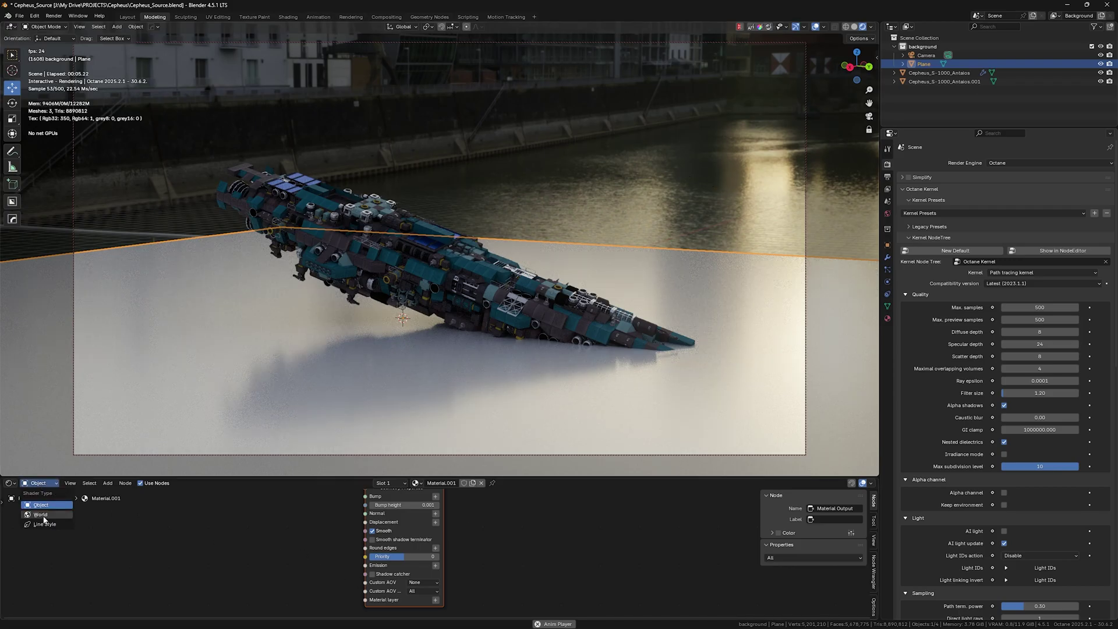
left_click(41, 517)
mouse_move(236, 566)
left_mouse_down()
mouse_move(217, 566)
mouse_move(246, 565)
left_mouse_up()
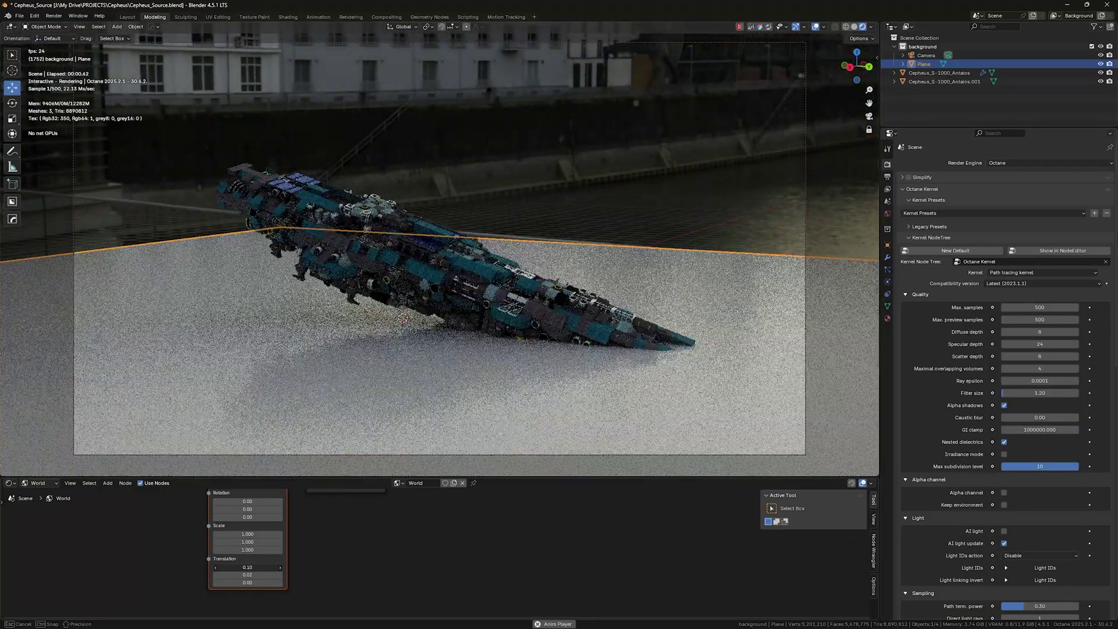
mouse_move(239, 568)
left_mouse_down()
mouse_move(249, 568)
mouse_move(241, 575)
left_mouse_up()
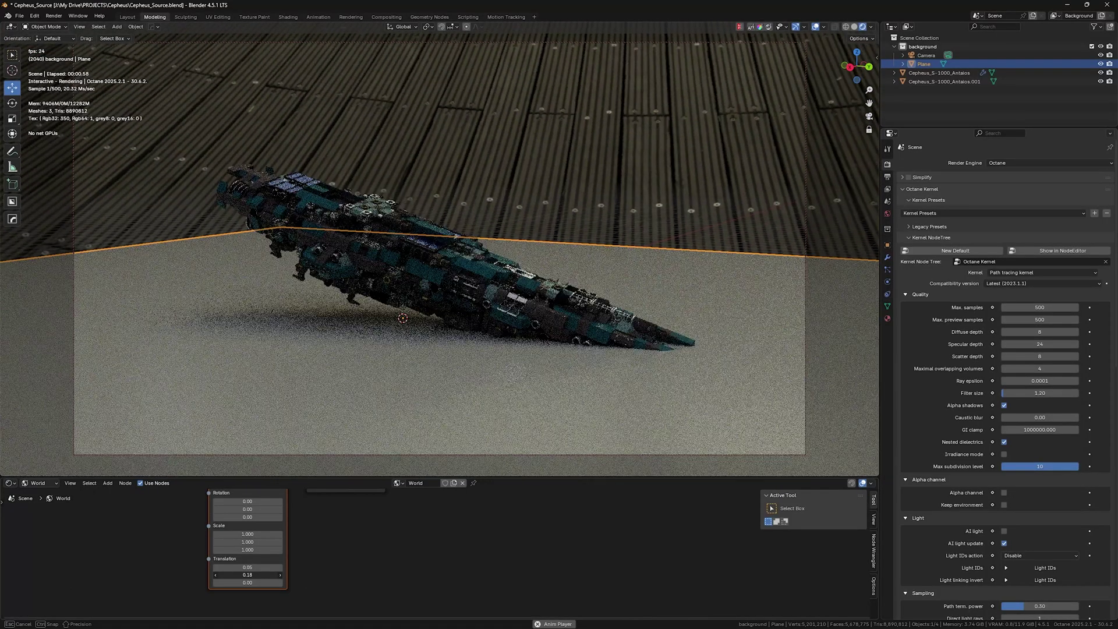
left_click_drag(247, 575, 248, 568)
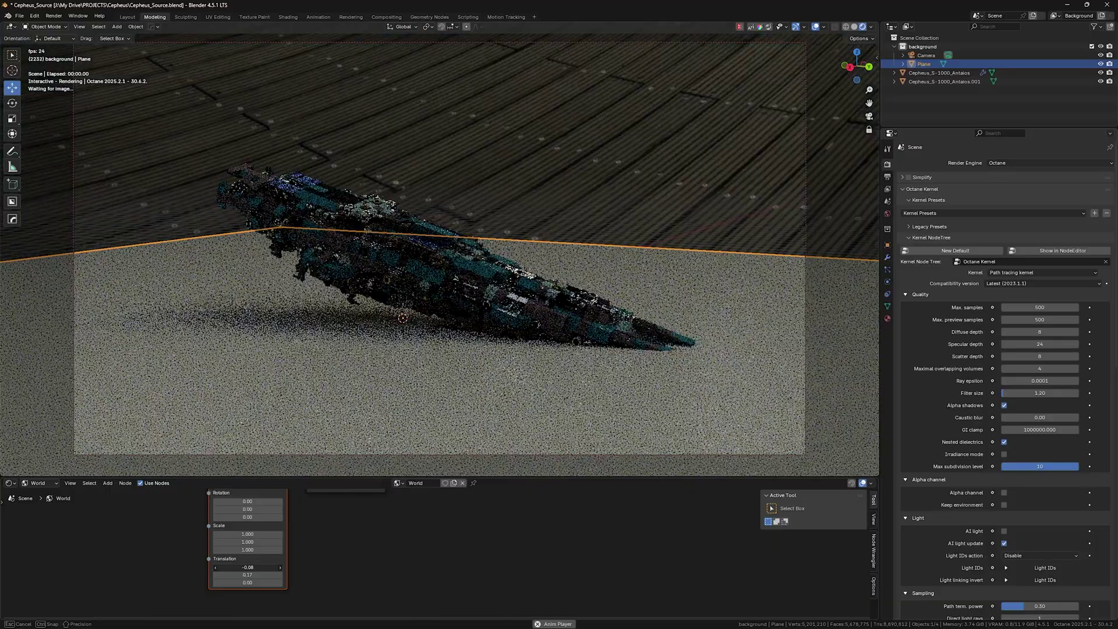
mouse_move(248, 567)
left_mouse_down()
mouse_move(271, 569)
mouse_move(252, 575)
left_mouse_up()
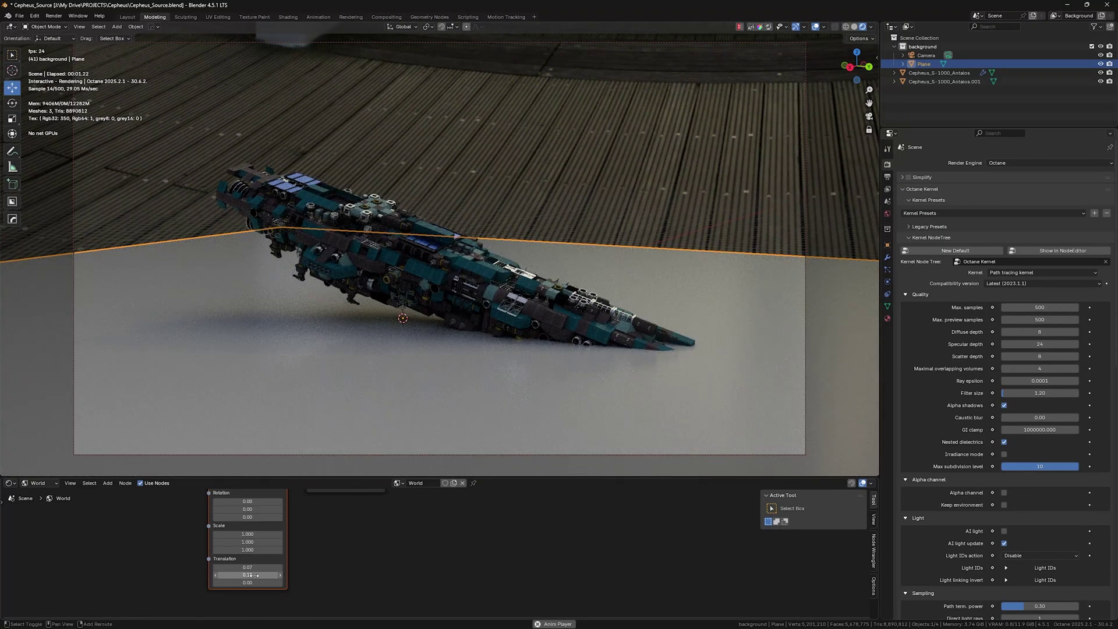
Step: Deselect the transformation node and the plane, and re-enable the Octane kernel's alpha channel
left_click(446, 577)
left_click(613, 202)
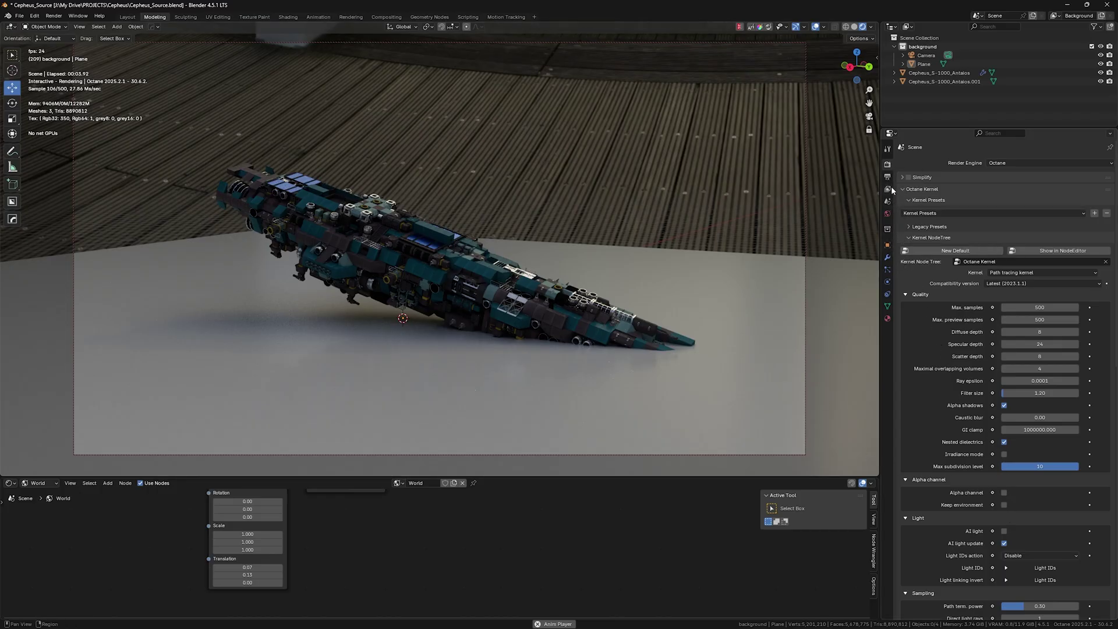
left_click(1003, 492)
Step: Select the ground plane, bring up its material nodes and set the Universal material's roughness to 0.08
left_click(741, 300)
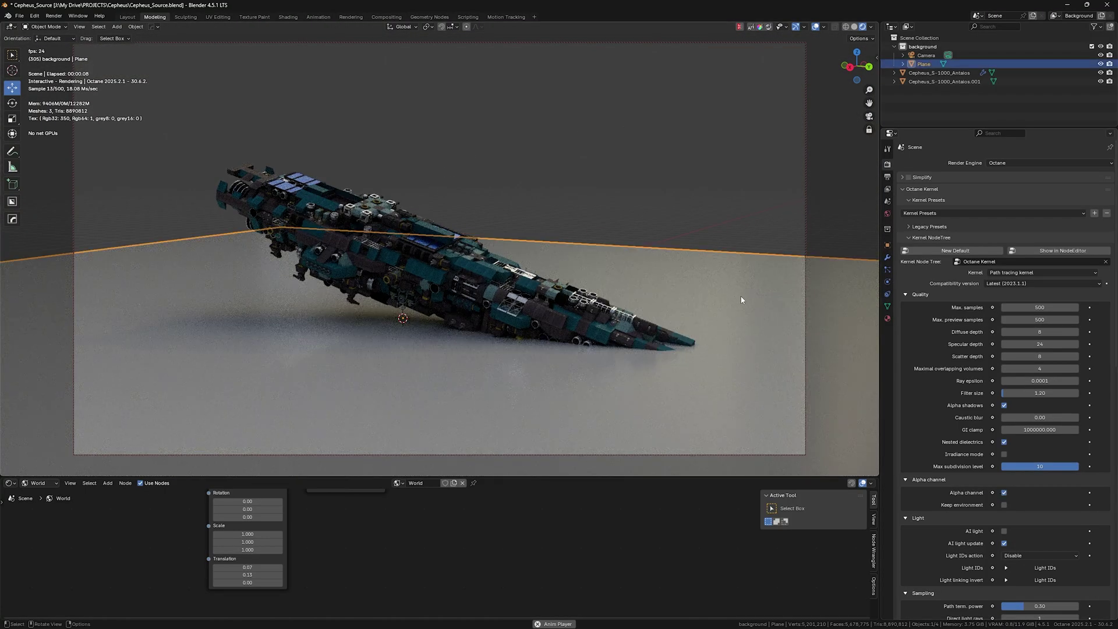
left_click(38, 482)
left_click(38, 495)
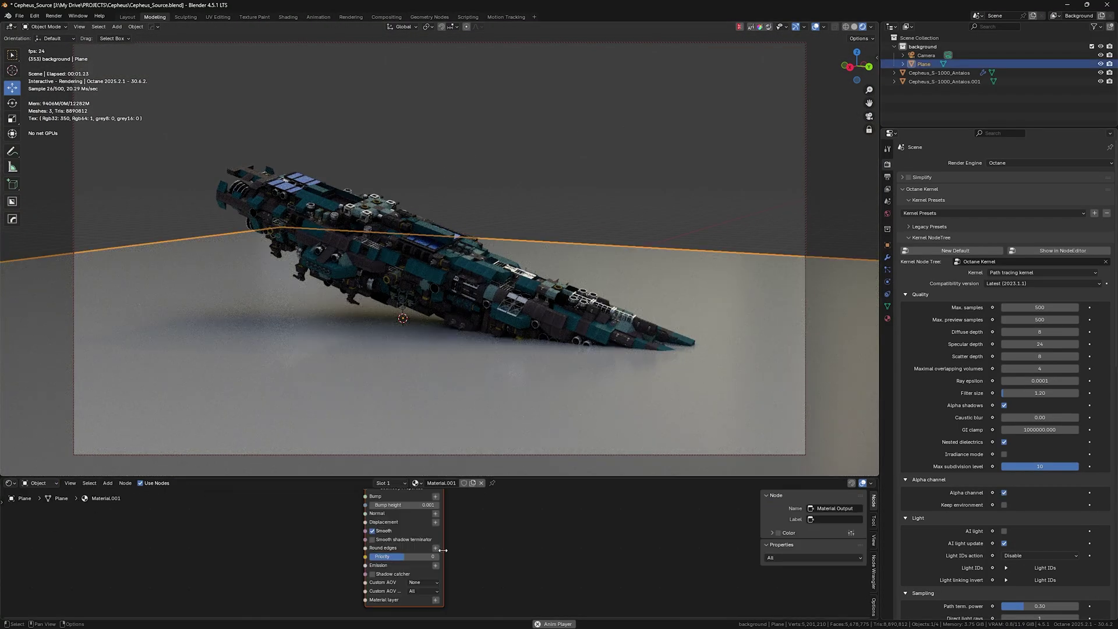
middle_click_drag(551, 568, 562, 609)
middle_click_drag(566, 526, 564, 584)
middle_click_drag(566, 506, 564, 582)
middle_click_drag(571, 532, 556, 499)
middle_click_drag(541, 570, 547, 500)
middle_click_drag(539, 565, 555, 608)
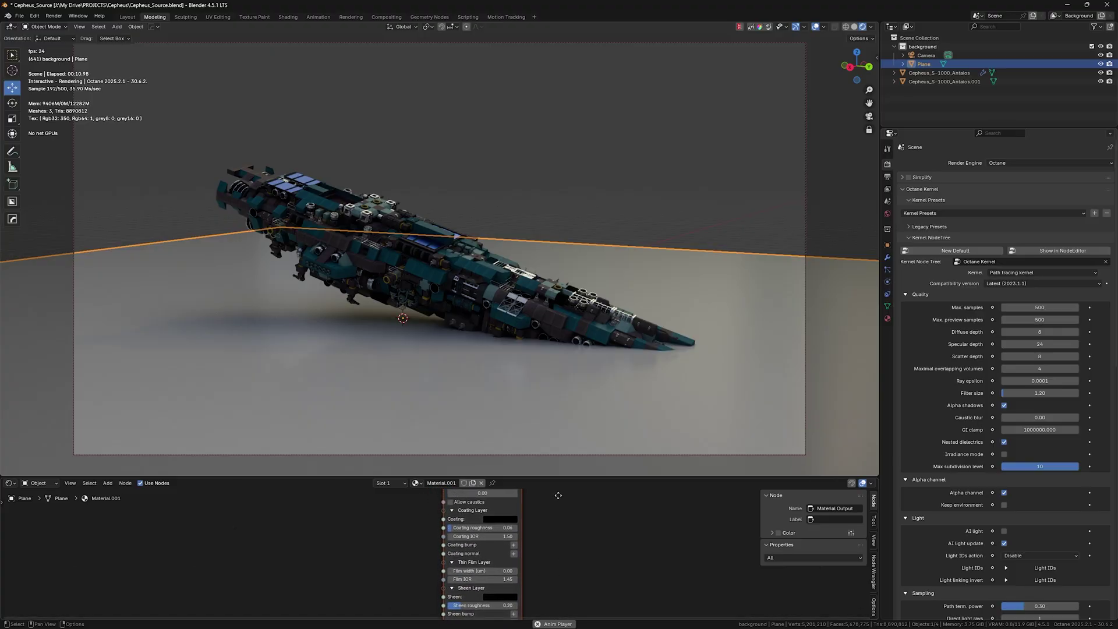
middle_click_drag(558, 494, 560, 569)
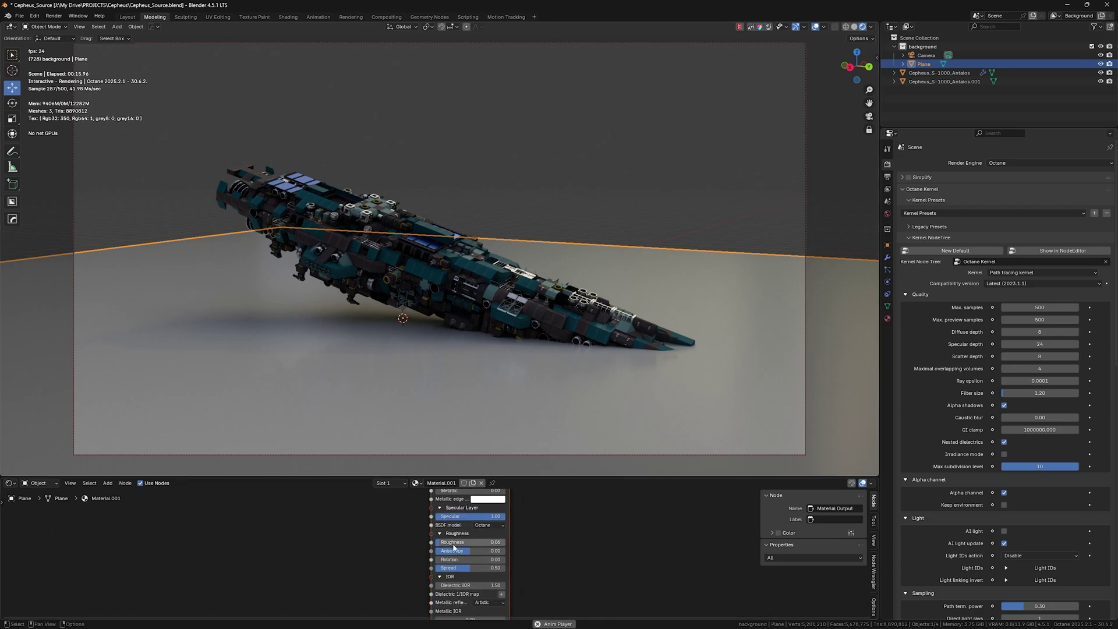
left_click_drag(439, 546, 443, 546)
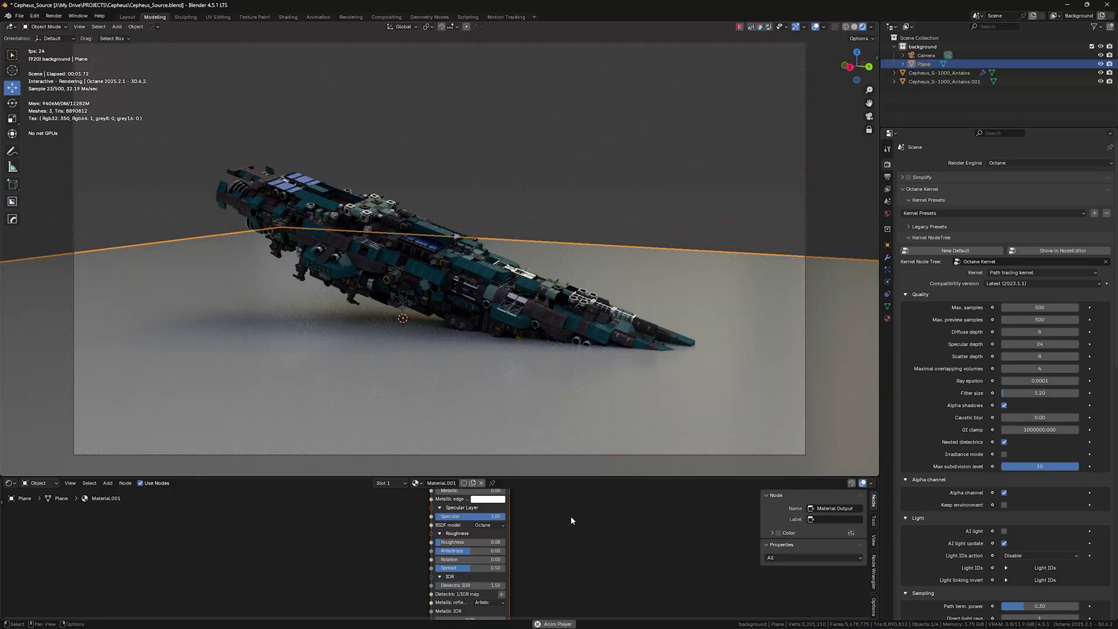
Step: Brighten the albedo colour of the ground plane's Universal material to pure white
middle_click_drag(570, 516, 561, 559)
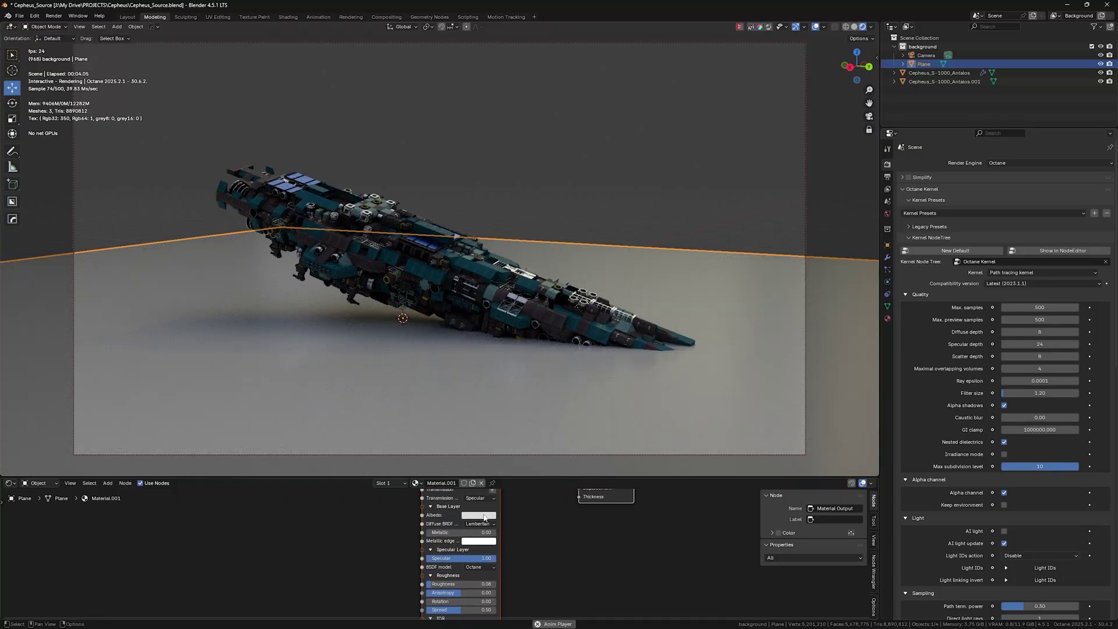
left_click(479, 515)
left_click_drag(498, 491, 533, 492)
Step: Lower the plane material's roughness to 0.02 and deselect the plane
middle_click_drag(561, 548, 563, 496)
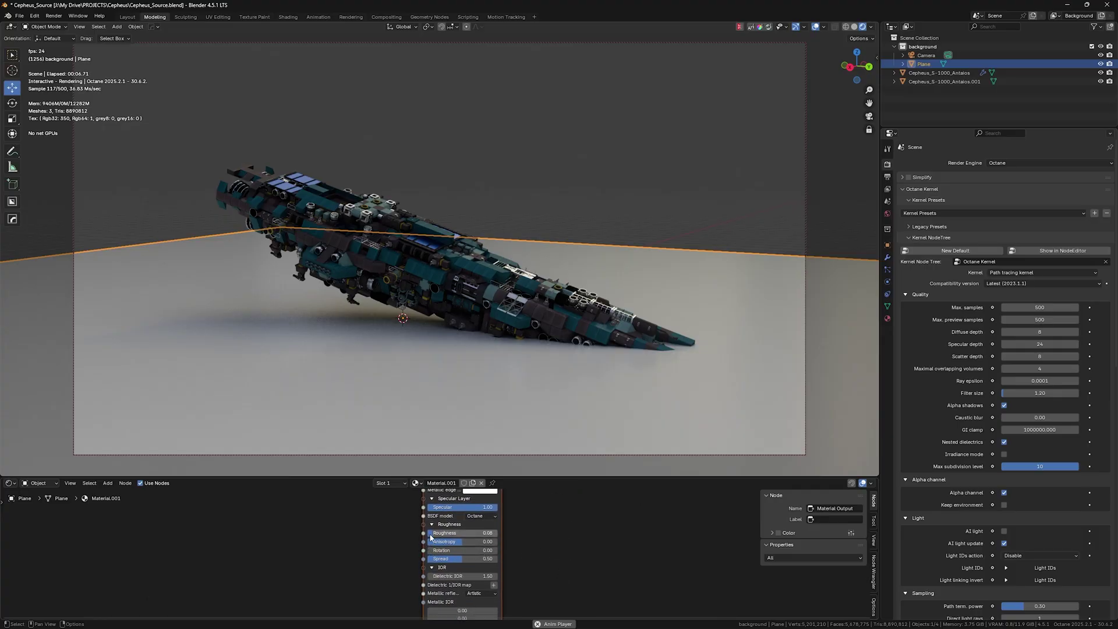
left_click_drag(433, 533, 410, 532)
middle_click_drag(546, 529, 554, 550)
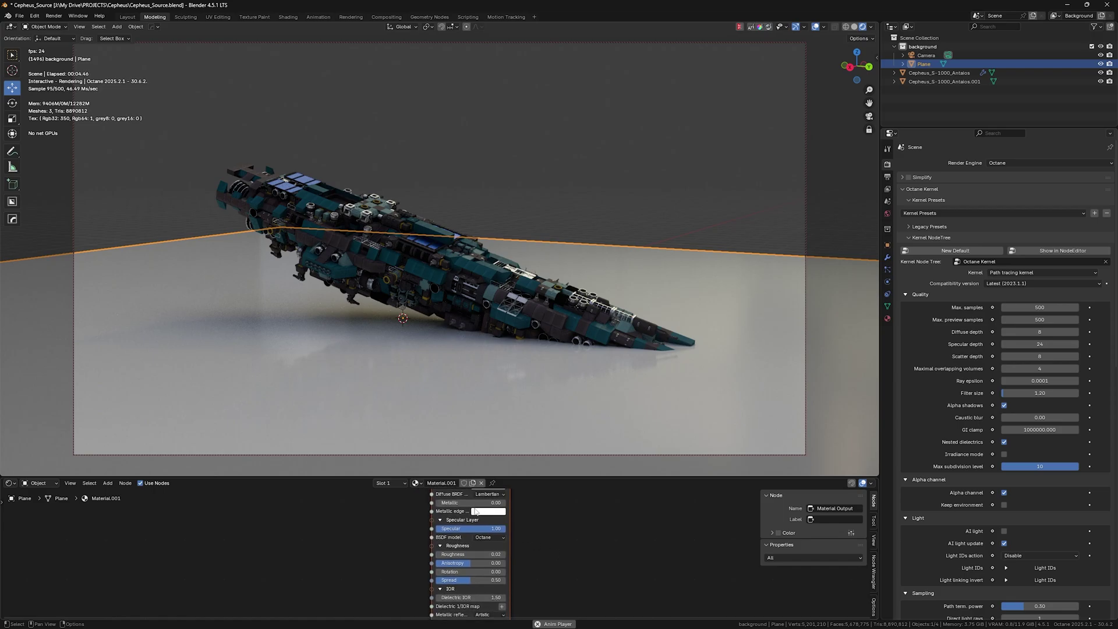
left_click(319, 112)
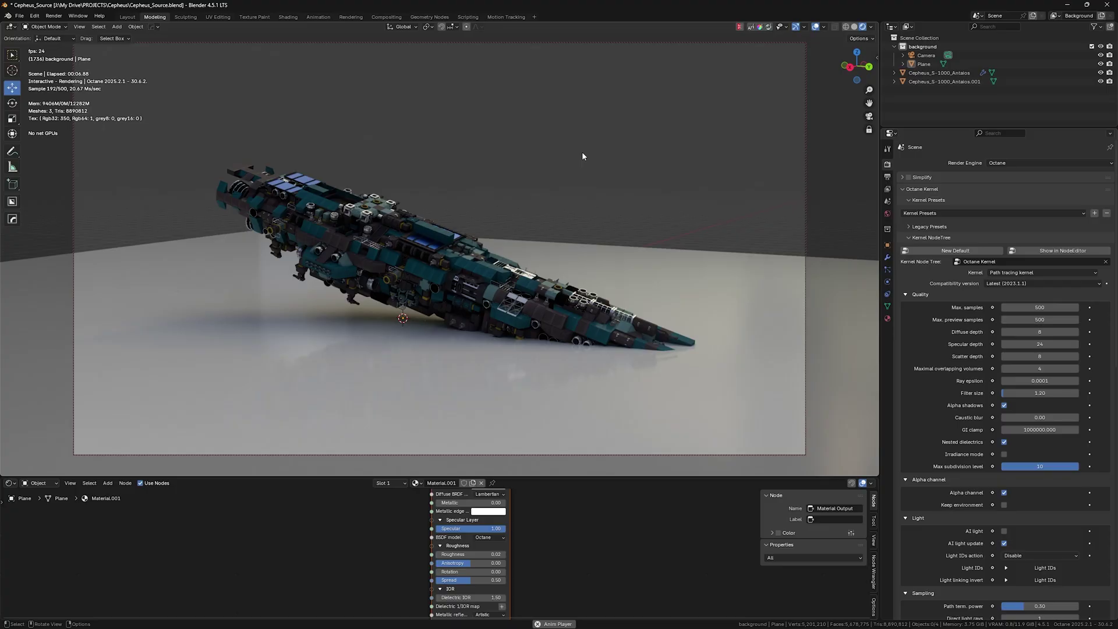
Step: Split the node editor area in two and turn the new half into an Octane Render AOV editor
middle_click_drag(574, 541, 500, 618)
middle_click_drag(648, 572, 655, 593)
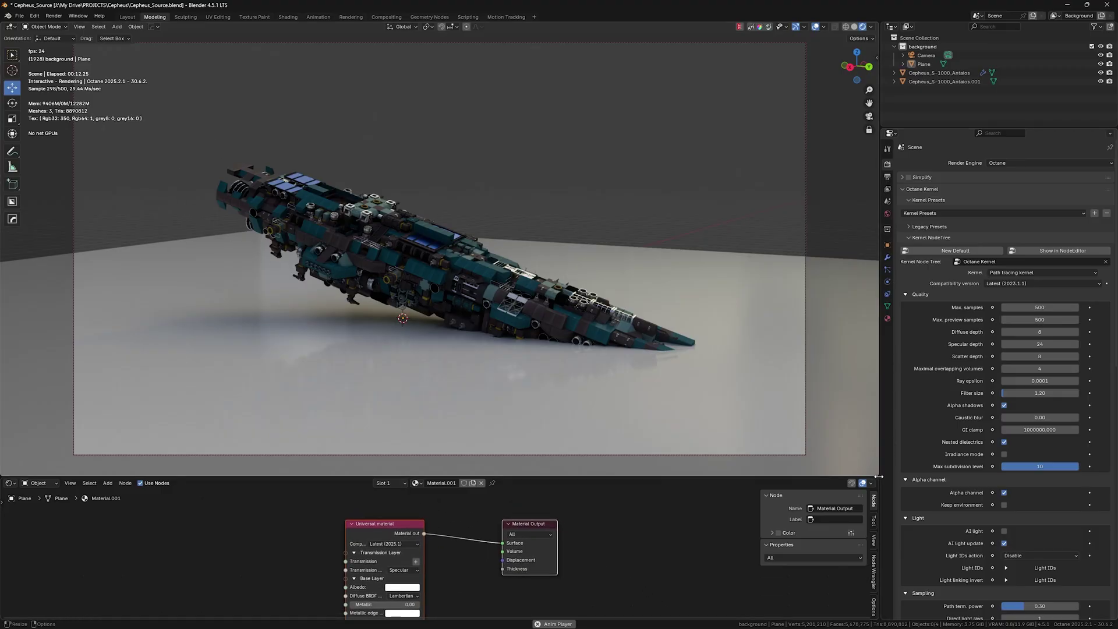
left_click_drag(875, 477, 554, 490)
left_click(550, 484)
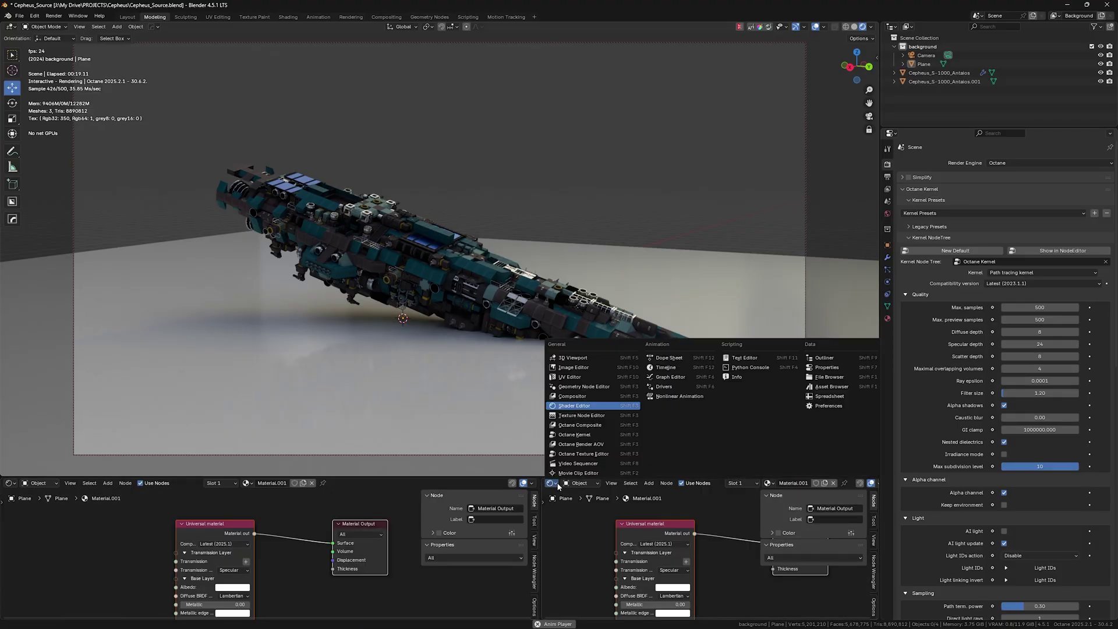
left_click(586, 444)
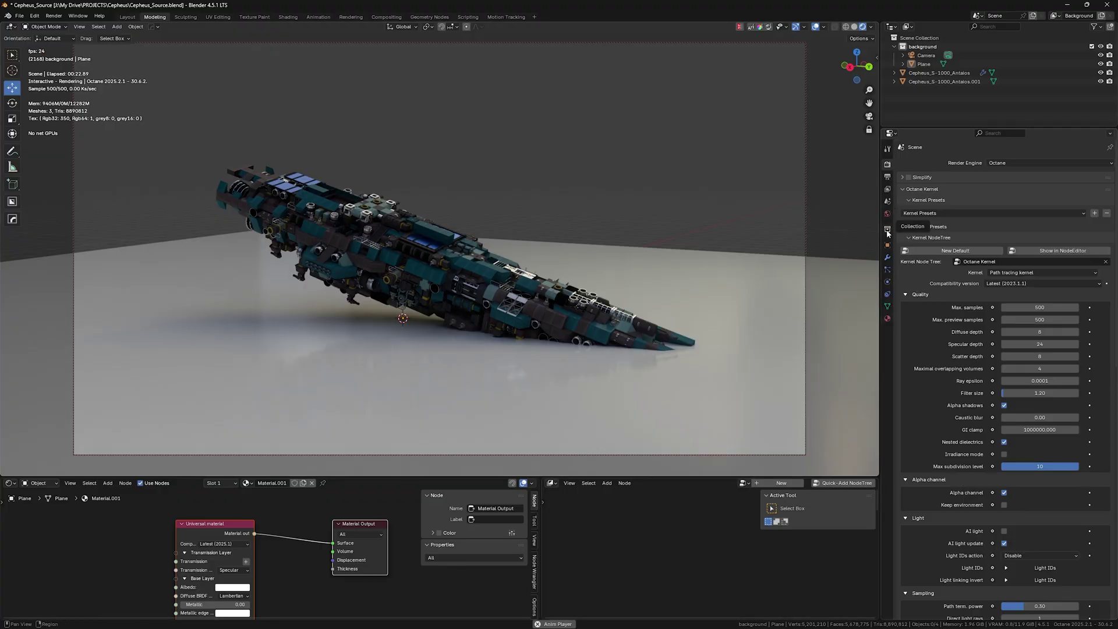
Step: Set the view layer's render passes style to Render AOV Node Graph and create a default Octane AOVs node tree
left_click(888, 189)
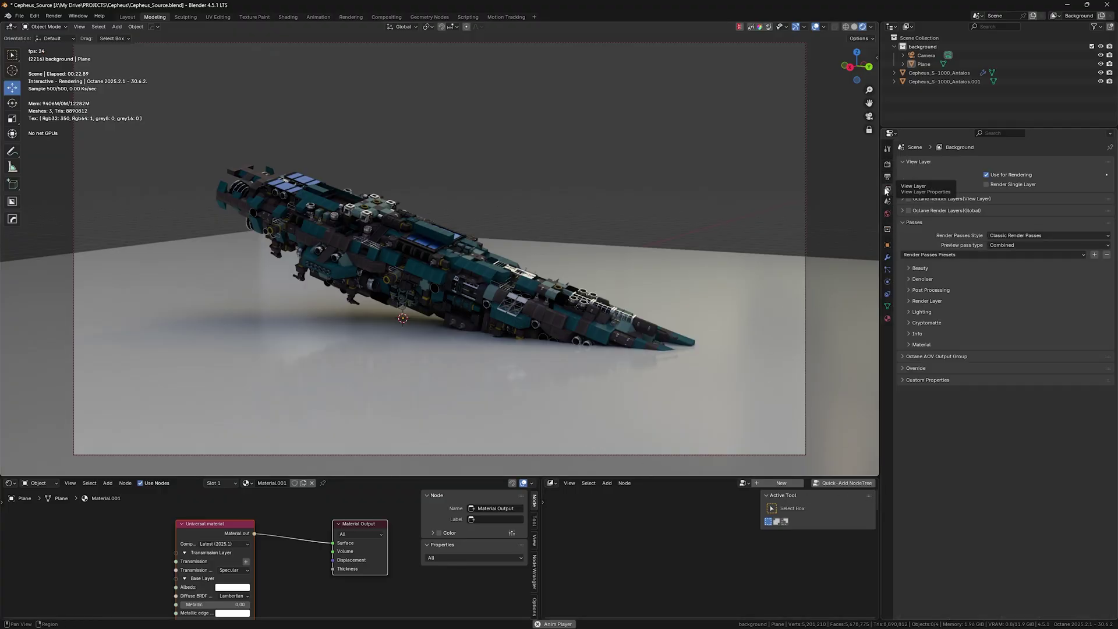
left_click(1052, 235)
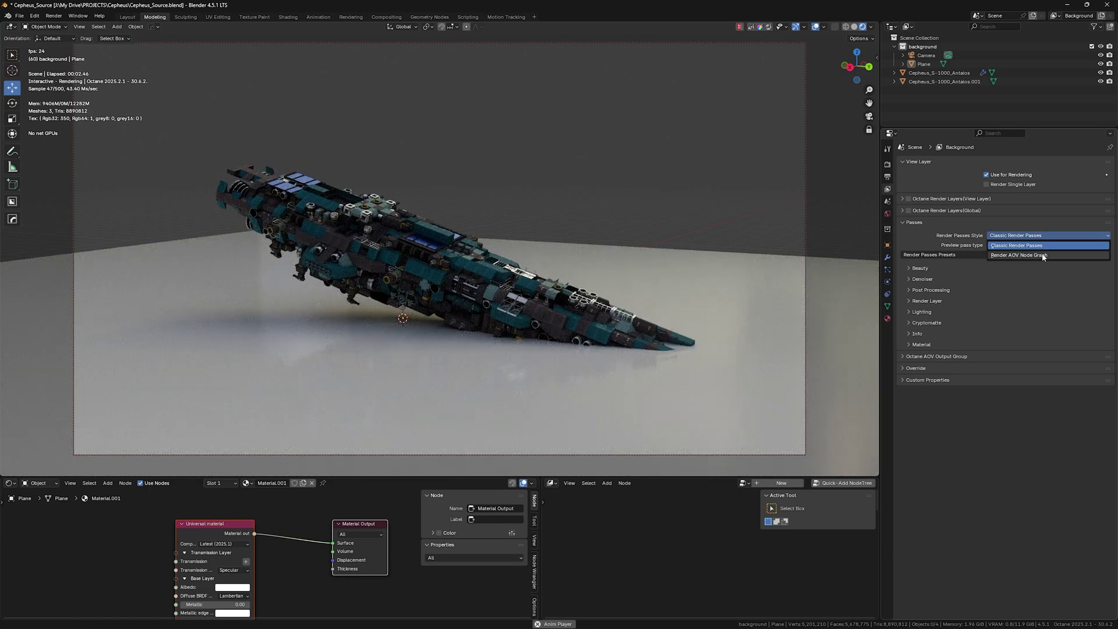
left_click(1042, 256)
left_click(843, 483)
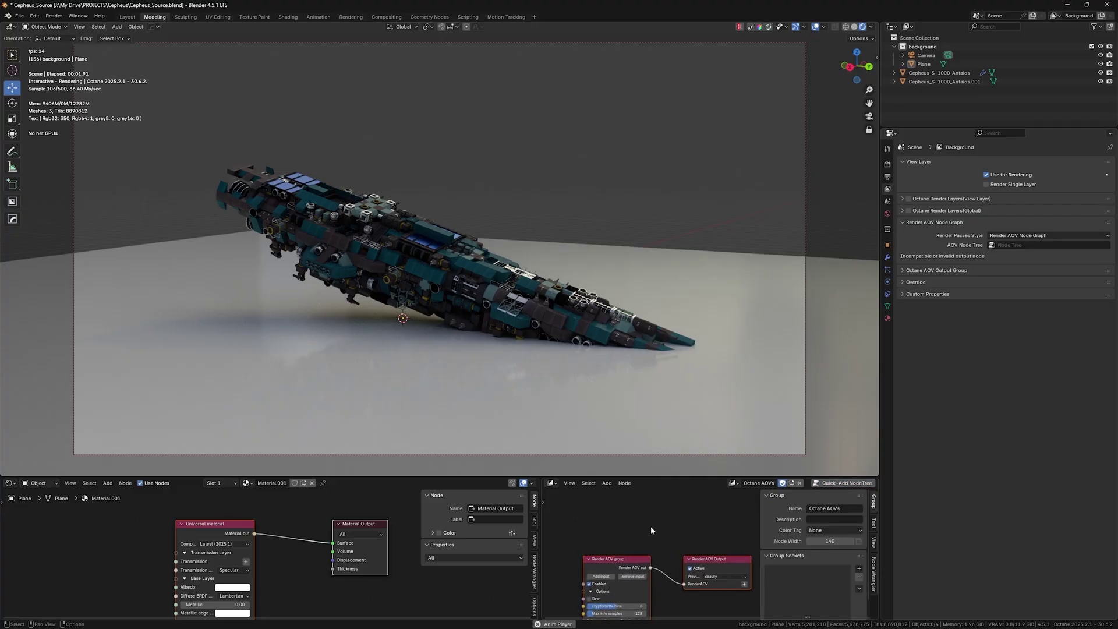
Step: Hide the sidebars of both node editors, enlarge the editor areas and frame the Render AOV nodes
key("n")
middle_click_drag(689, 529, 752, 531)
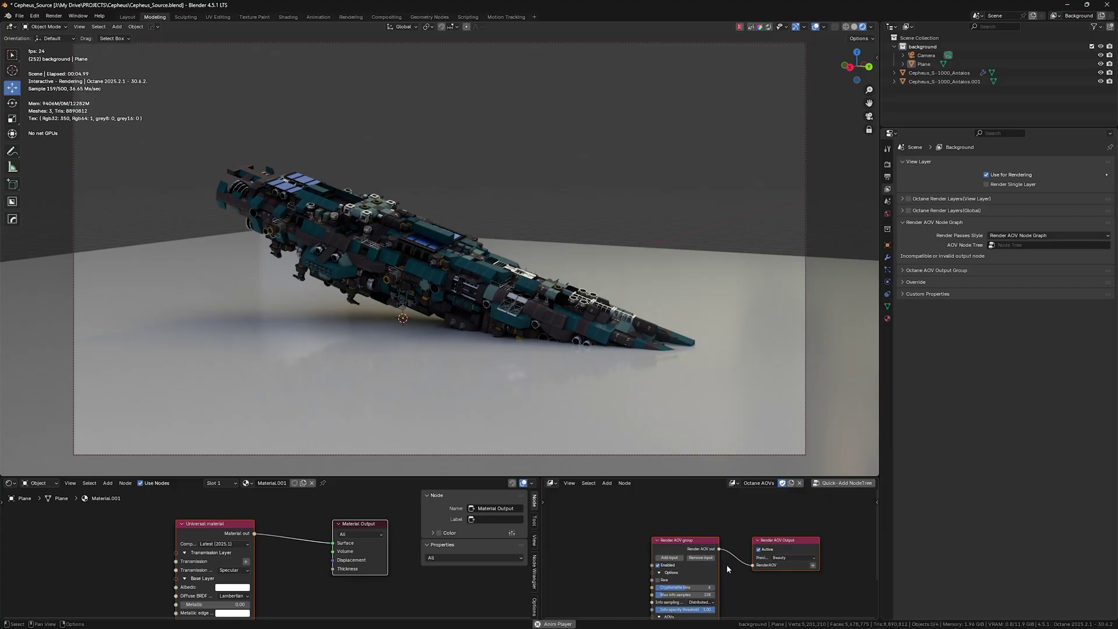
middle_click_drag(593, 562, 585, 526)
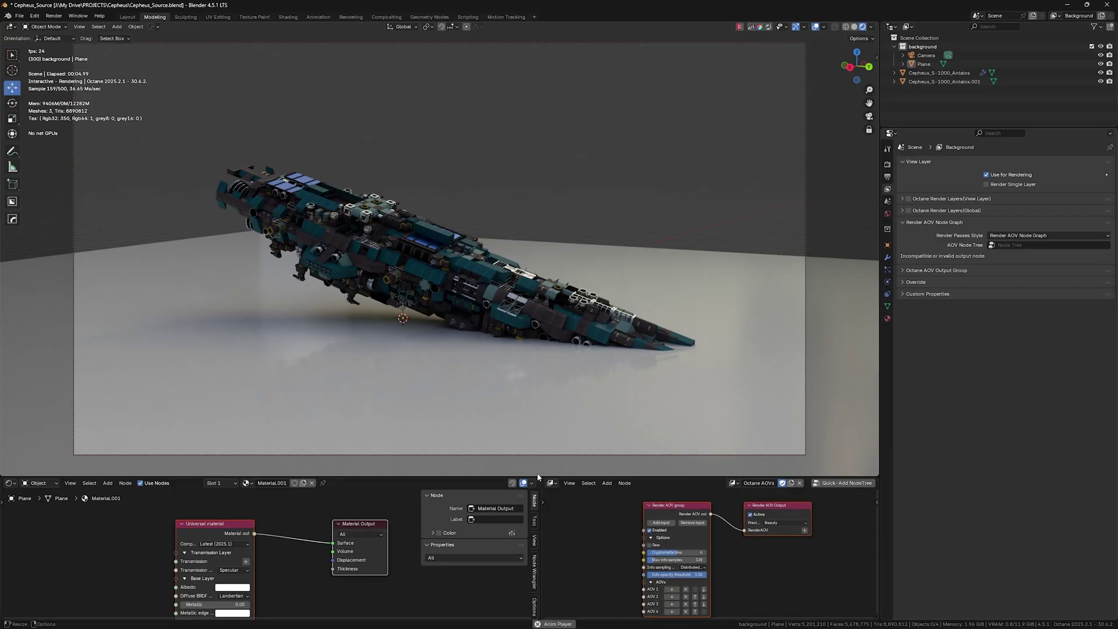
left_click_drag(540, 476, 539, 414)
left_click(535, 460)
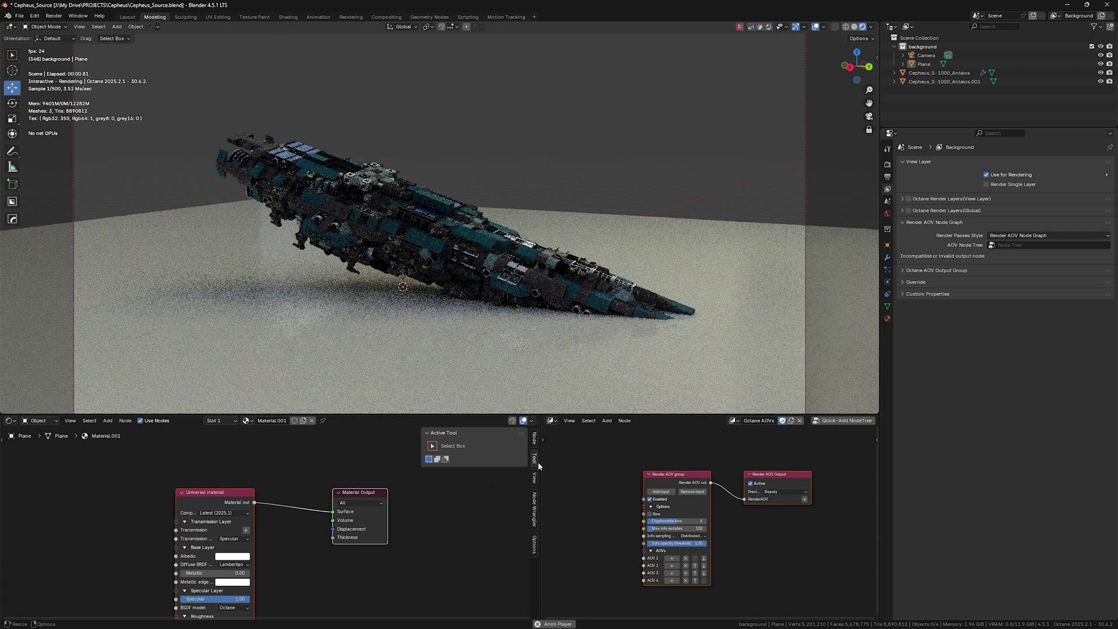
left_click_drag(541, 466, 493, 466)
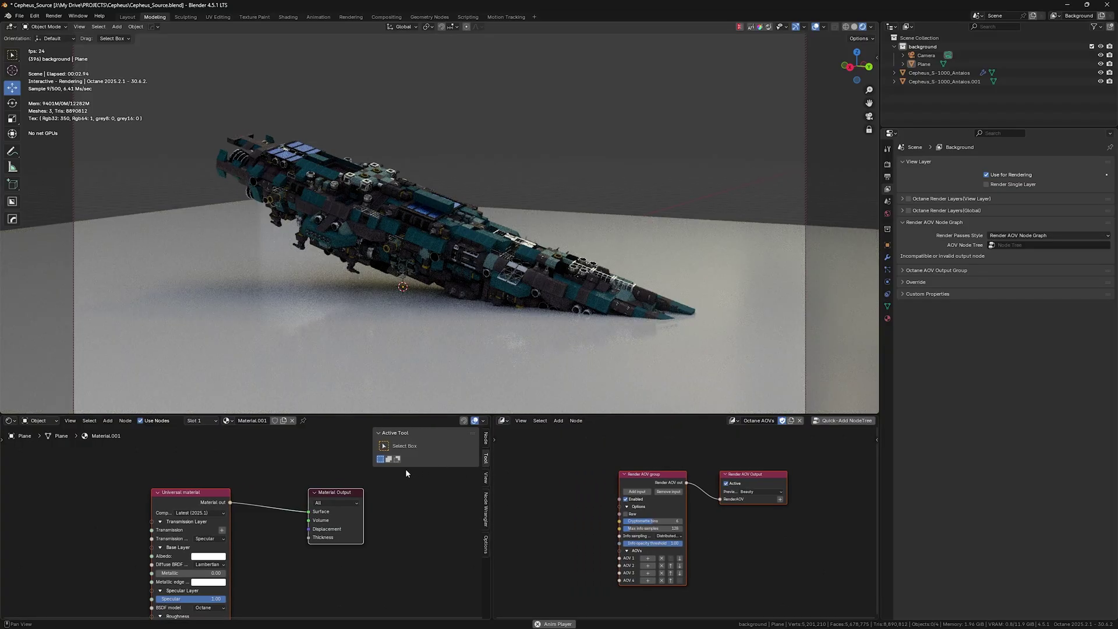
key("n")
mouse_move(571, 496)
middle_mouse_down()
mouse_move(557, 499)
mouse_move(570, 482)
middle_mouse_up()
scroll(558, 497, "up", 2)
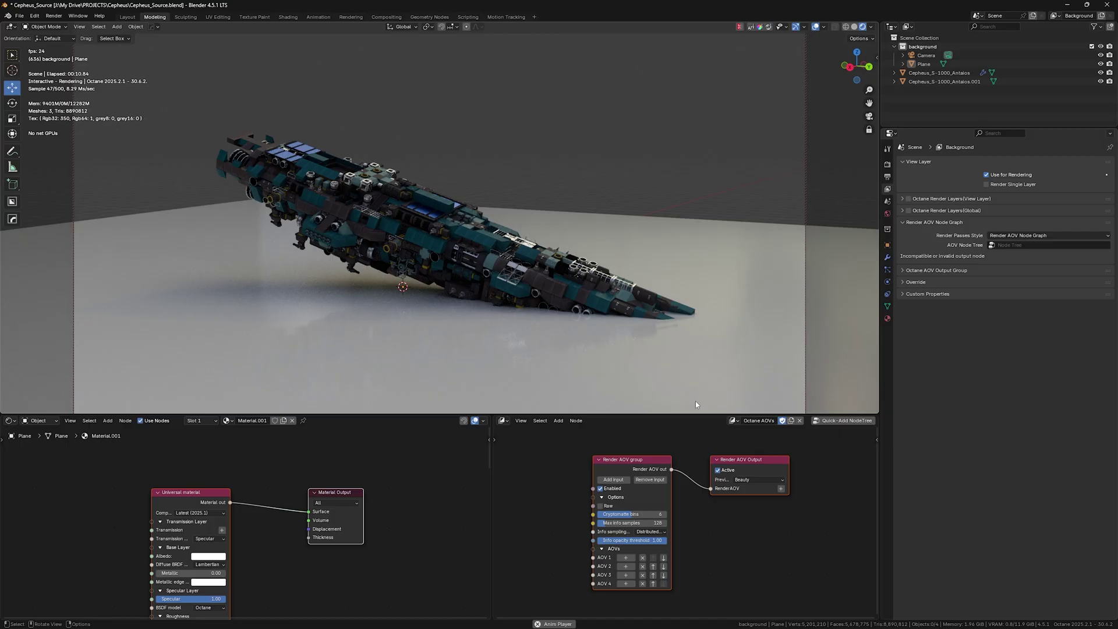
Step: Set the Octane render layer ID of both spaceship objects, Cepheus_S-1000_Antaios and Cepheus_S-1000_Antaios.001, to 2
left_click(739, 273)
left_click(888, 245)
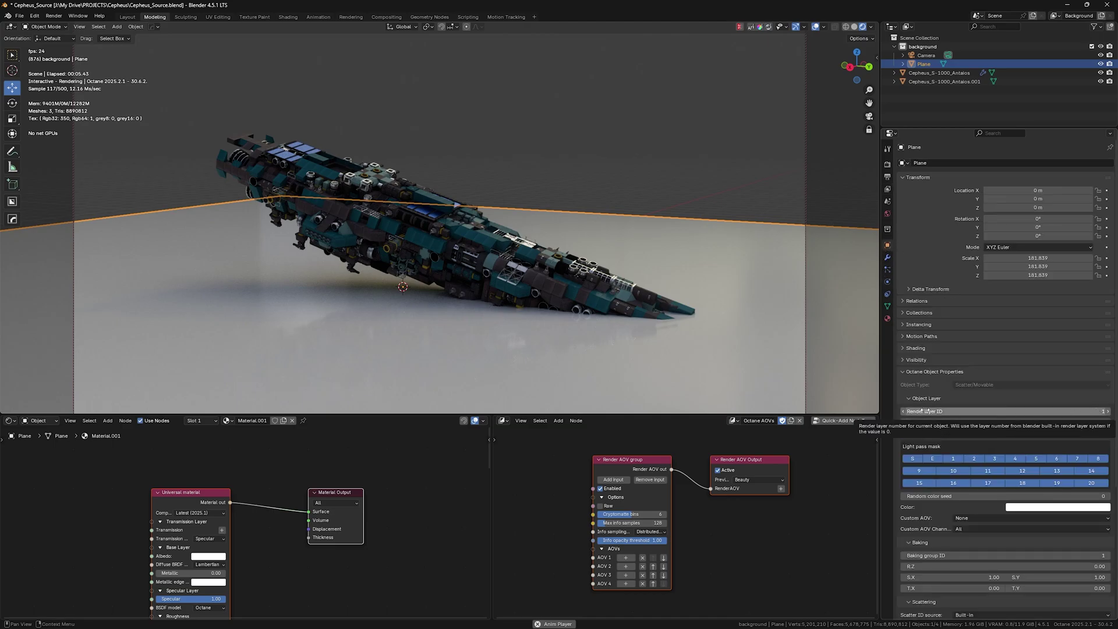
left_click(245, 138)
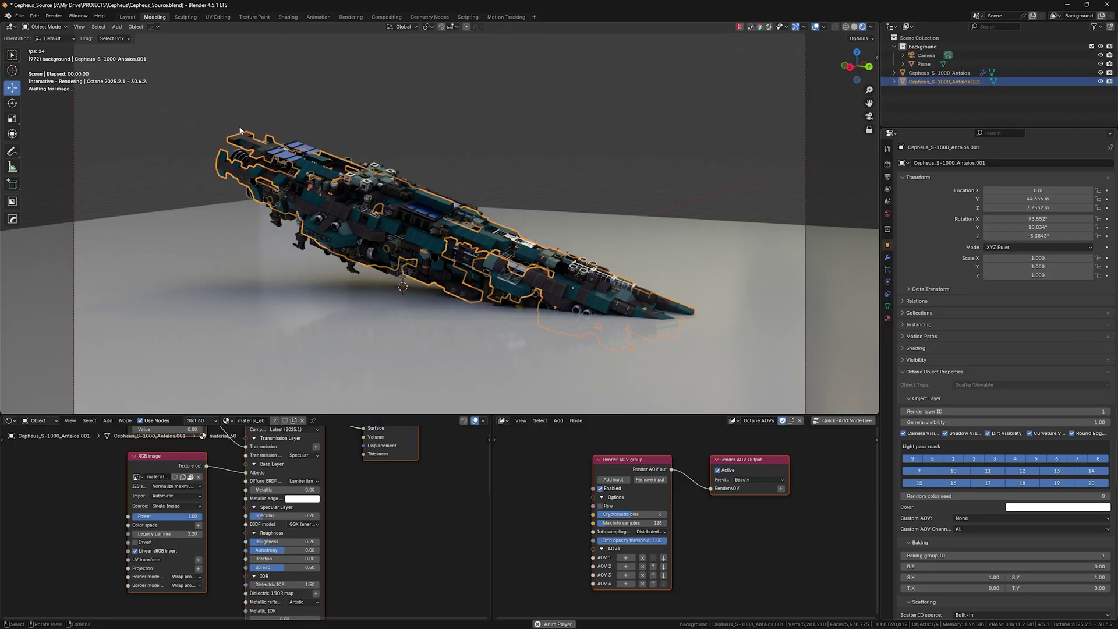
left_click(927, 73)
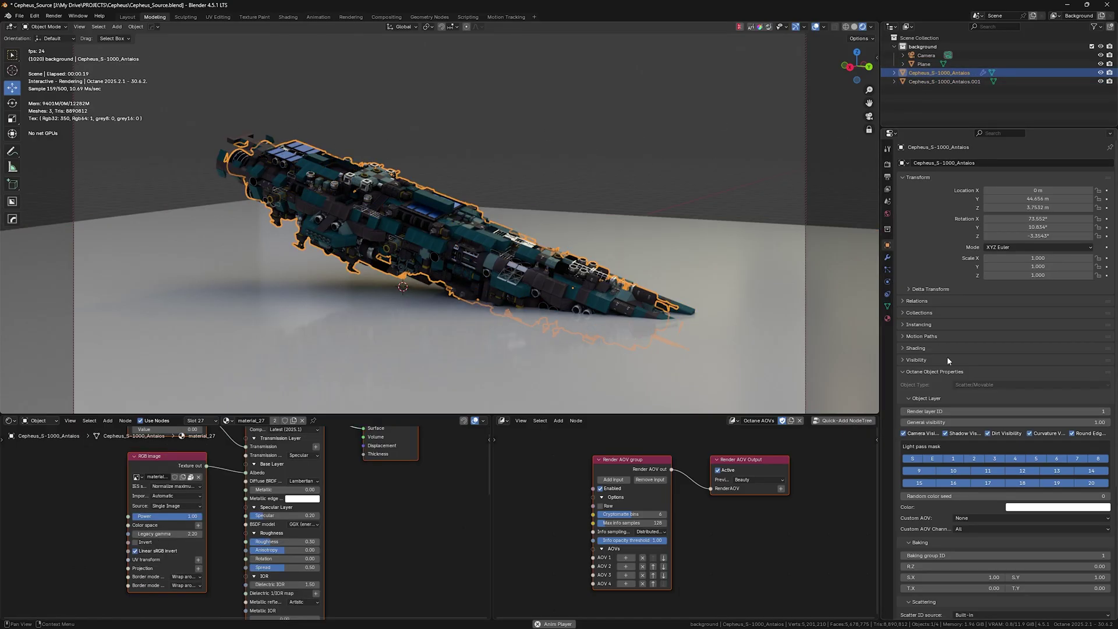
left_click(1108, 413)
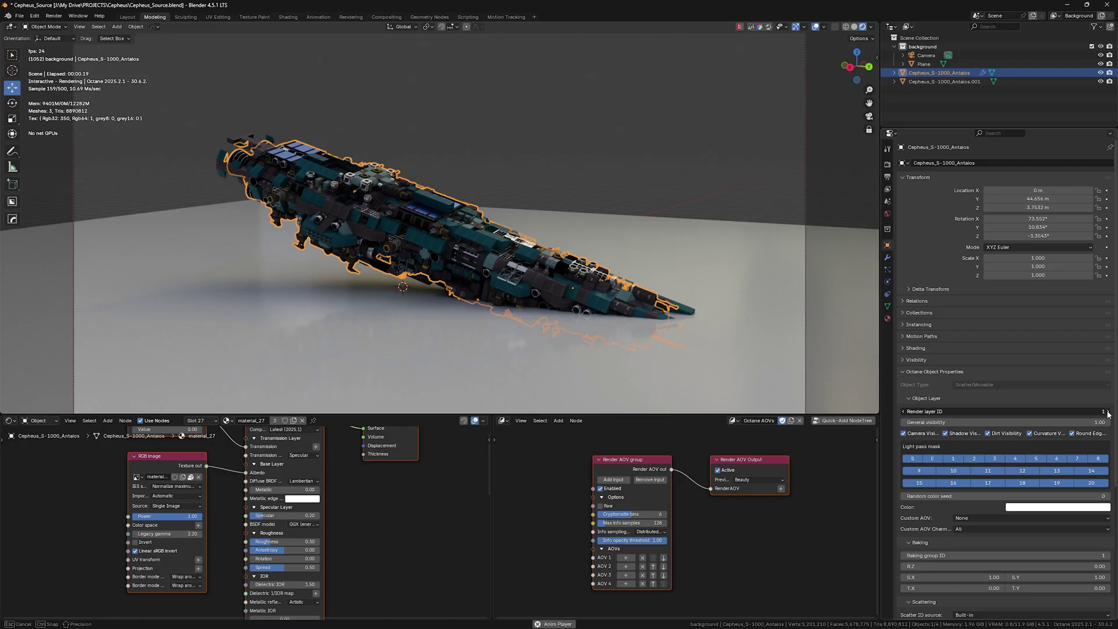
left_click(1108, 414)
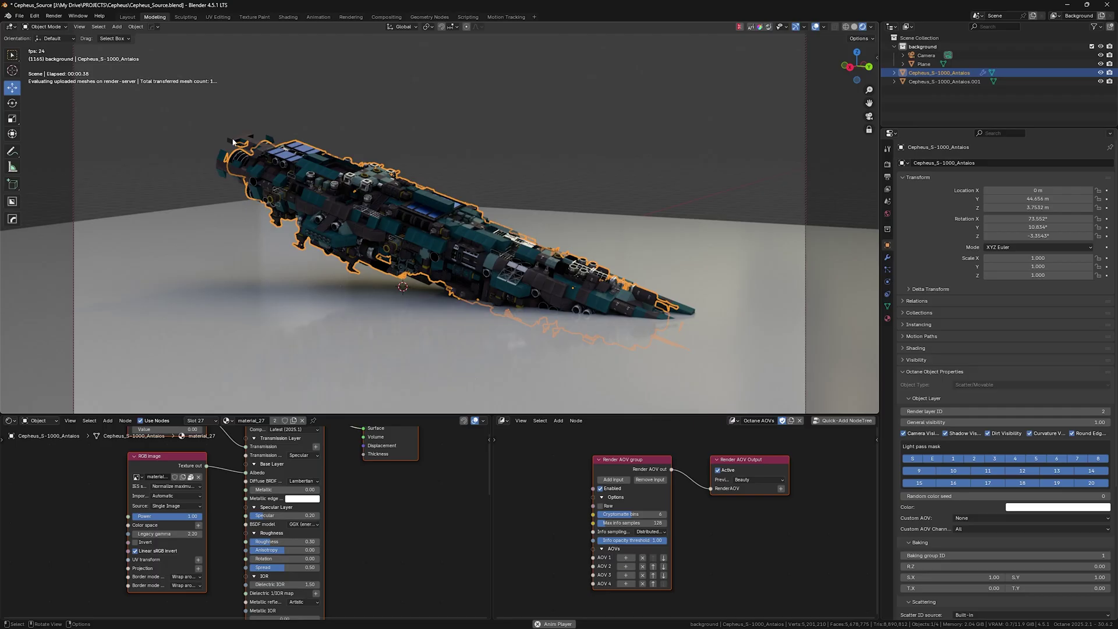
left_click(282, 145)
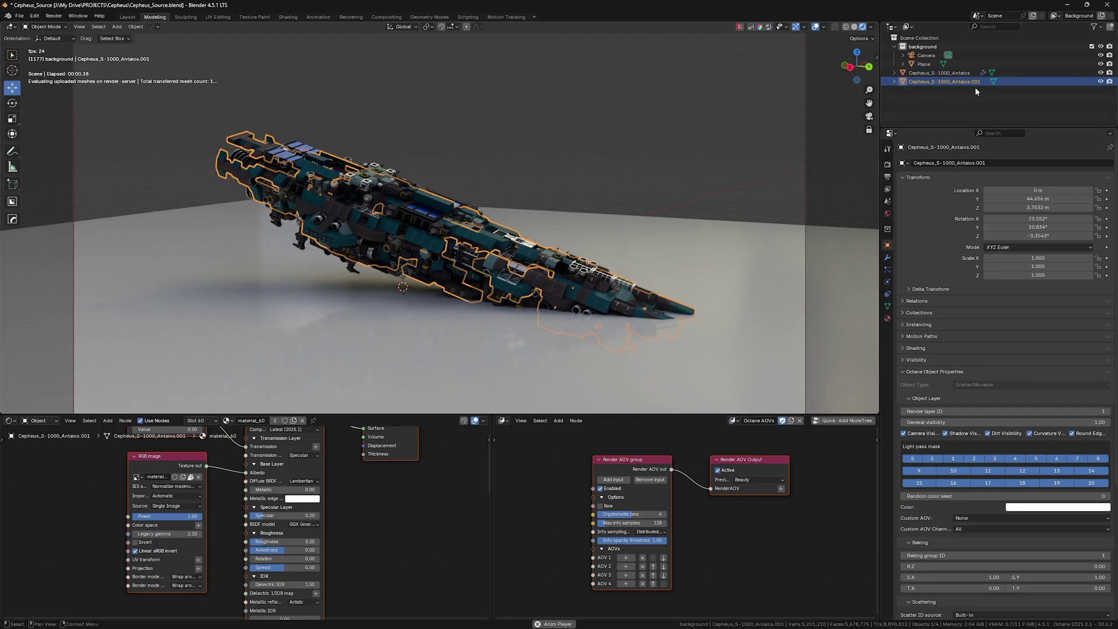
left_click(1108, 412)
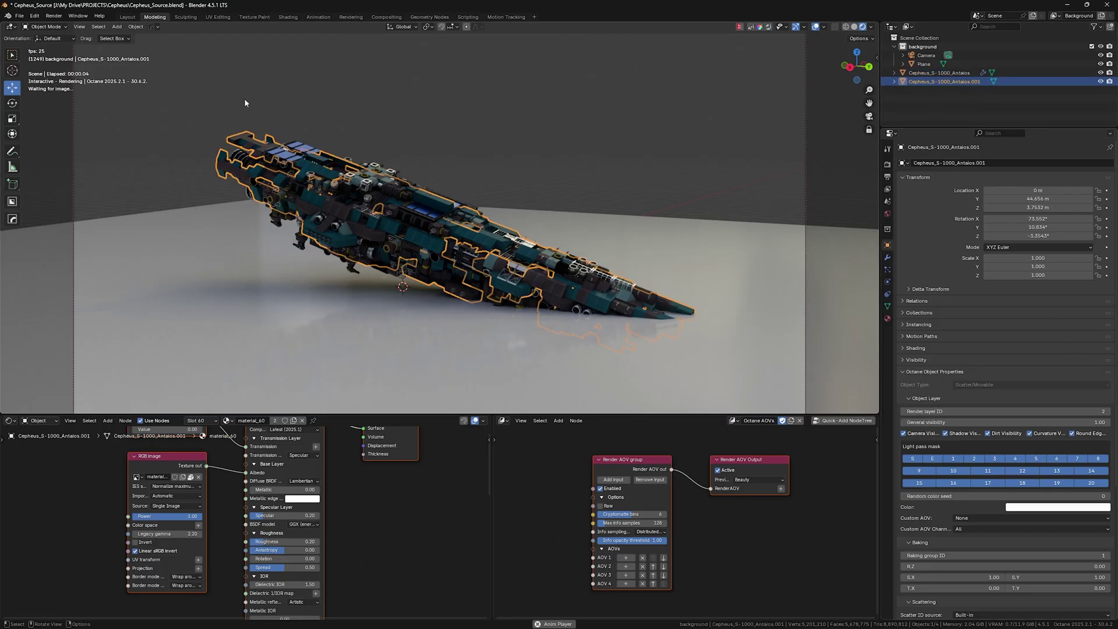
Step: Assign the Octane AOVs node tree to the Background view layer's Render AOV Node Graph
left_click(888, 189)
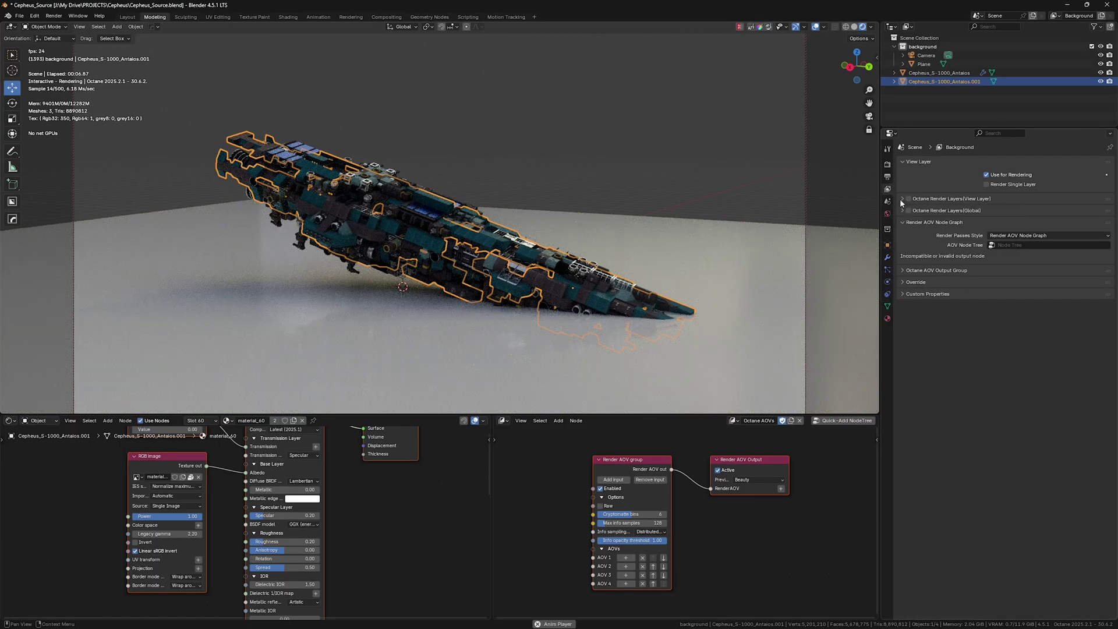
left_click(1004, 244)
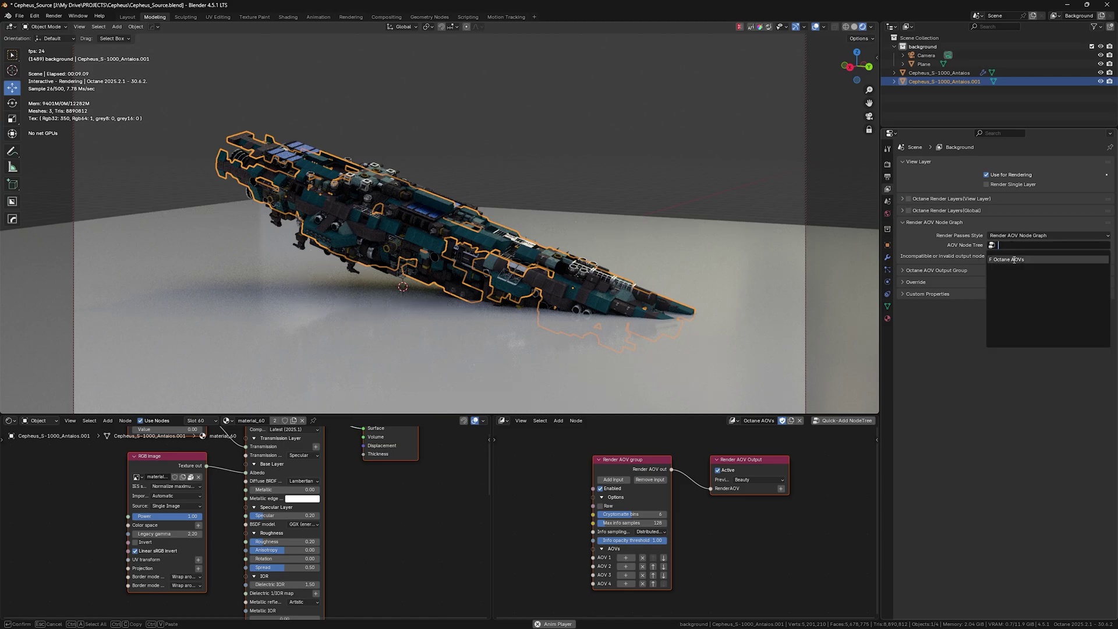
left_click(1019, 260)
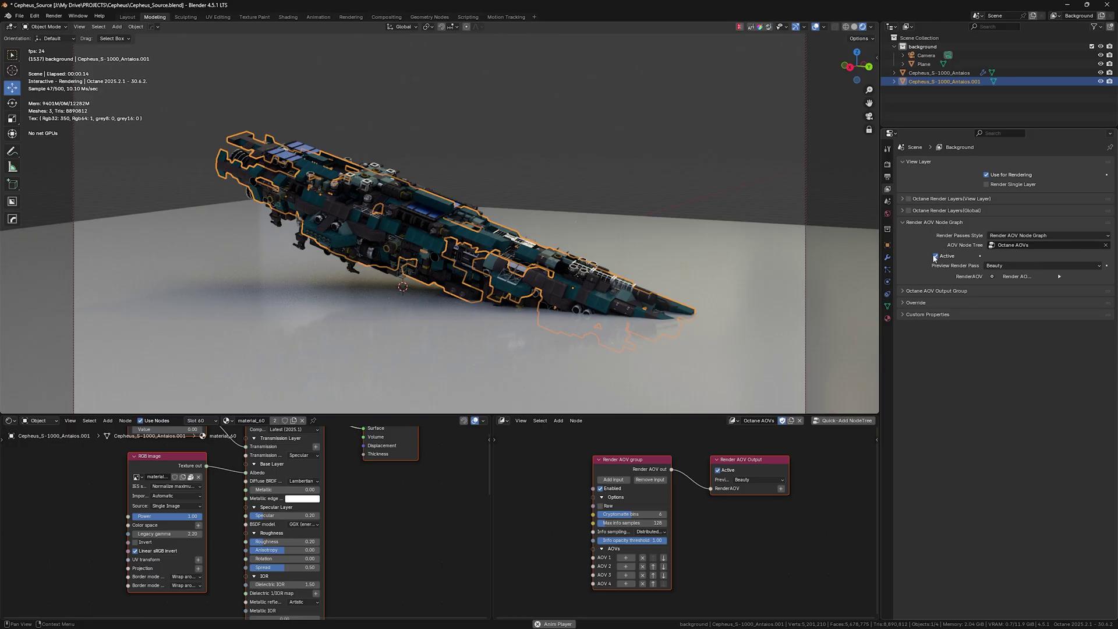
Step: Enable Octane Render Layers for the view layer, deselect the spaceship and set the active layer ID to 2
left_click(904, 219)
left_click(902, 199)
left_click(908, 199)
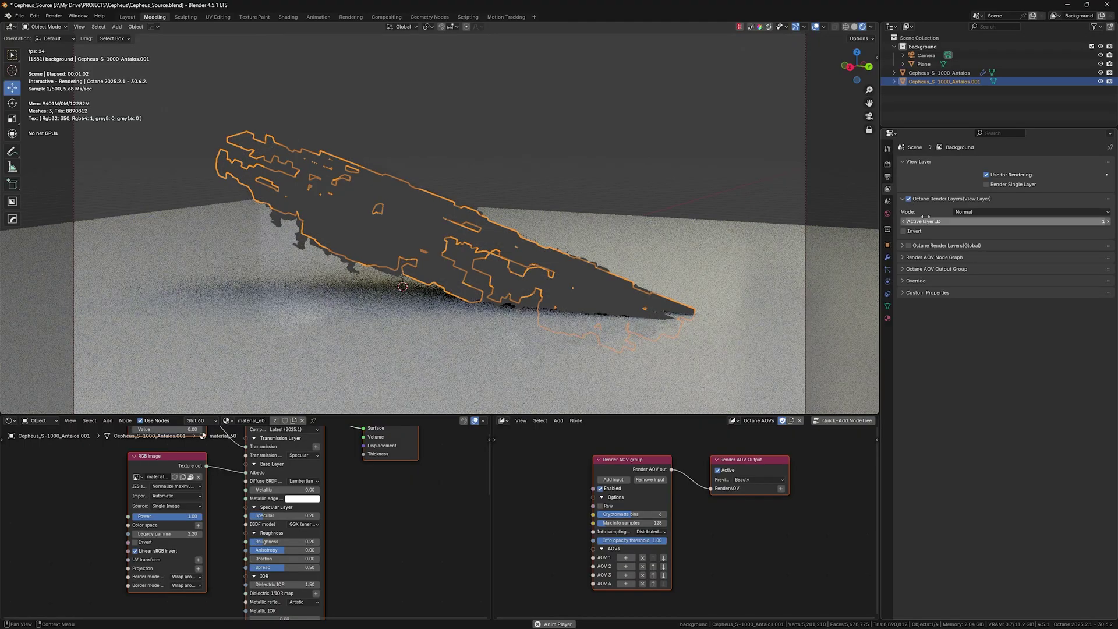
left_click(621, 147)
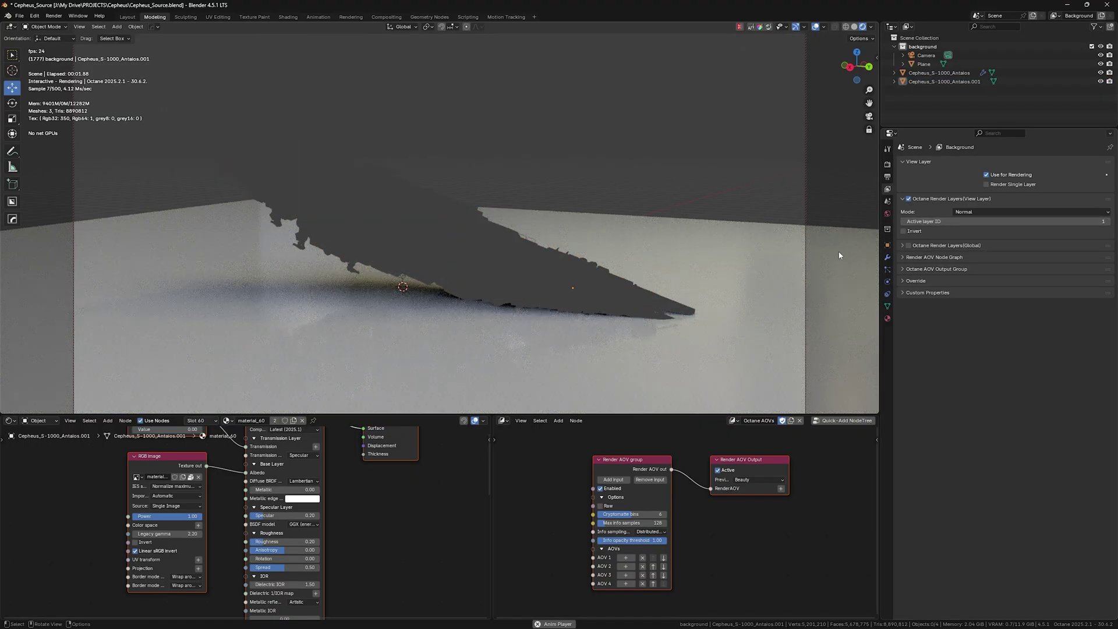
left_click(1107, 222)
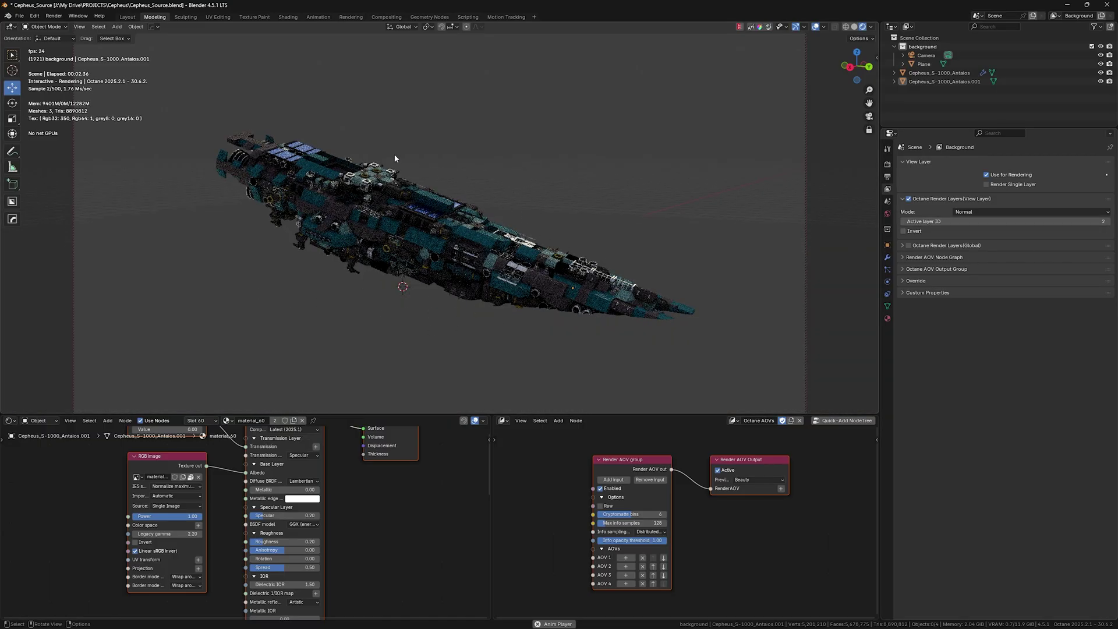
Step: Check the Octane render layer IDs of the ground plane and both spaceship objects
left_click(647, 262)
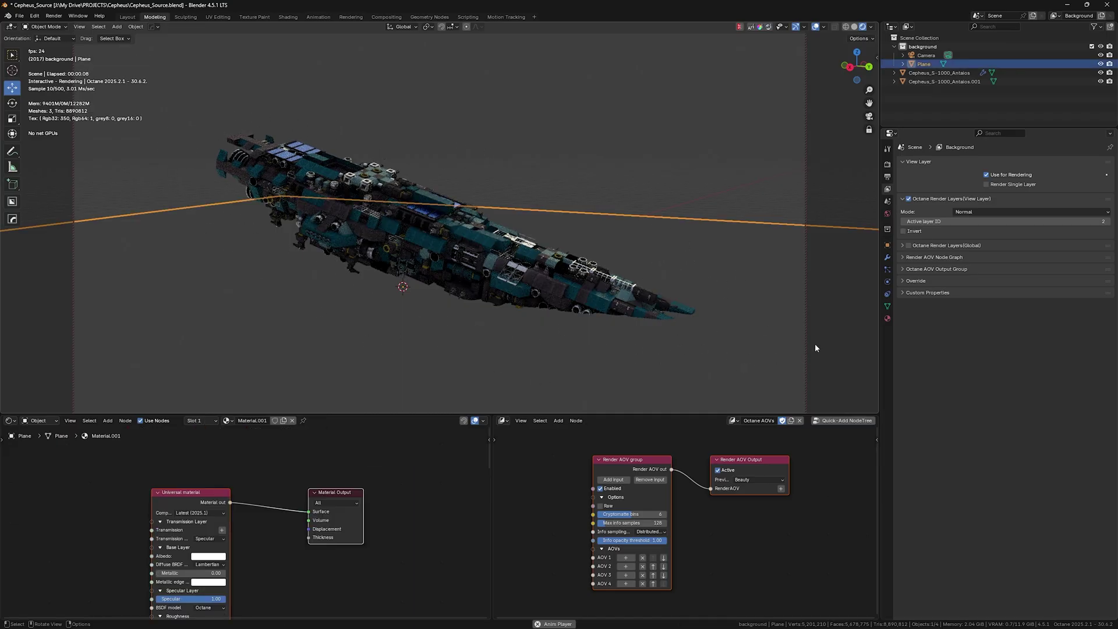
left_click(887, 244)
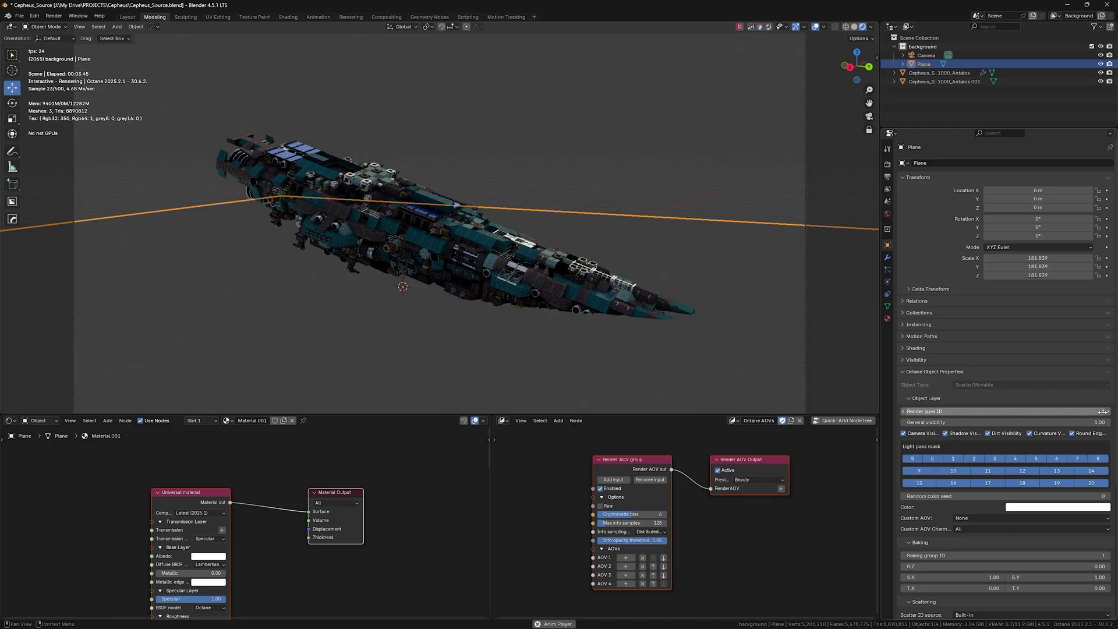
left_click(294, 152)
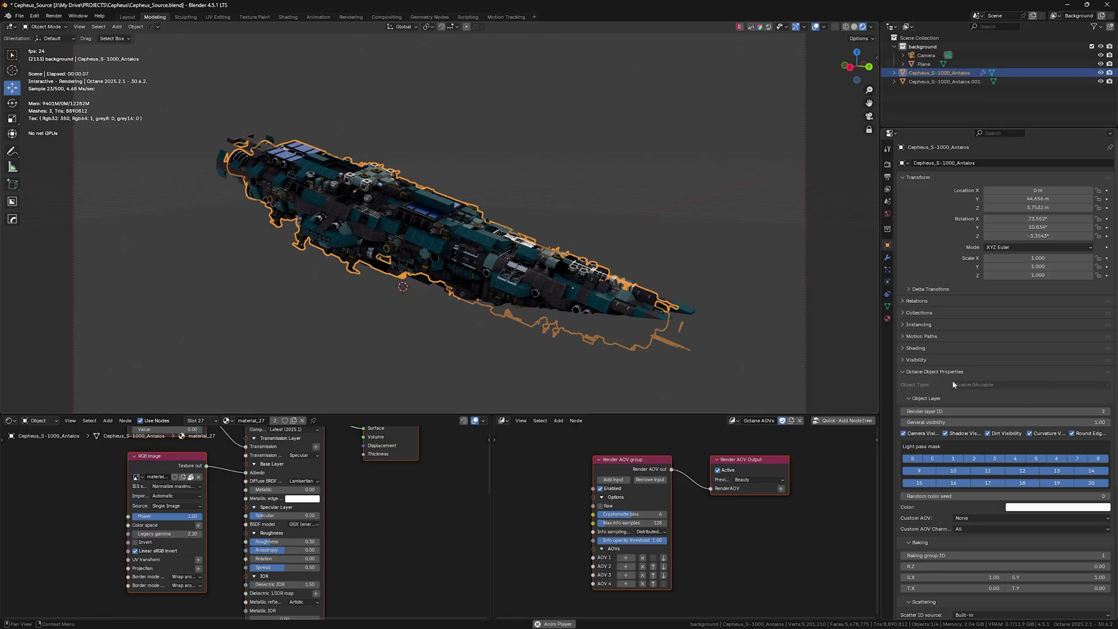
left_click(665, 301)
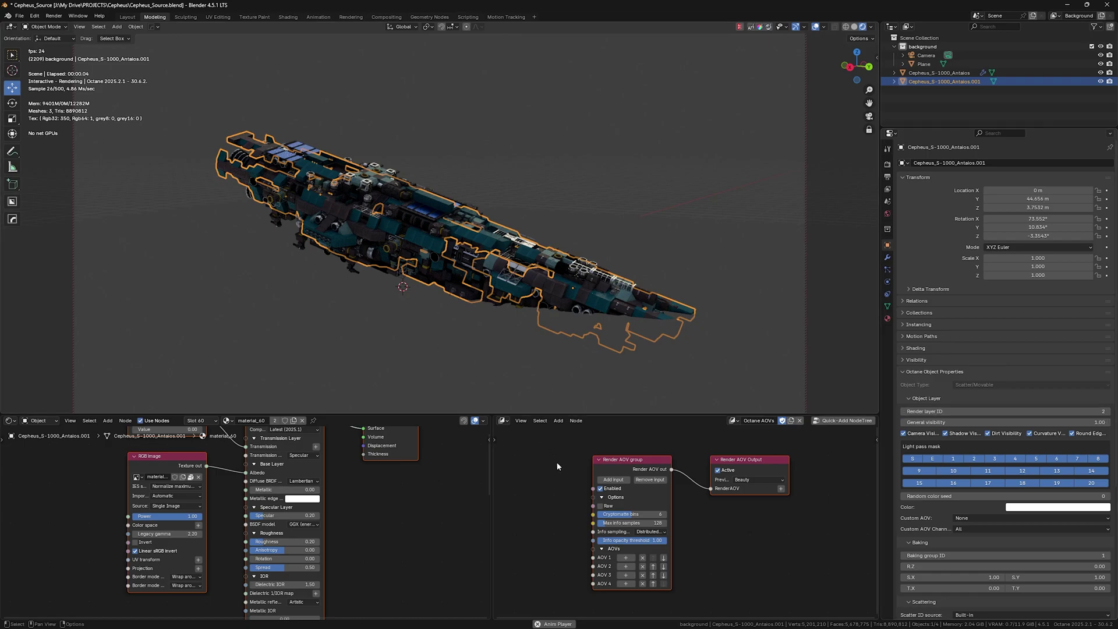
Step: Add a Black layer shadows AOV node and connect it to AOV 1 of the Render AOV group
middle_click_drag(743, 543, 792, 522)
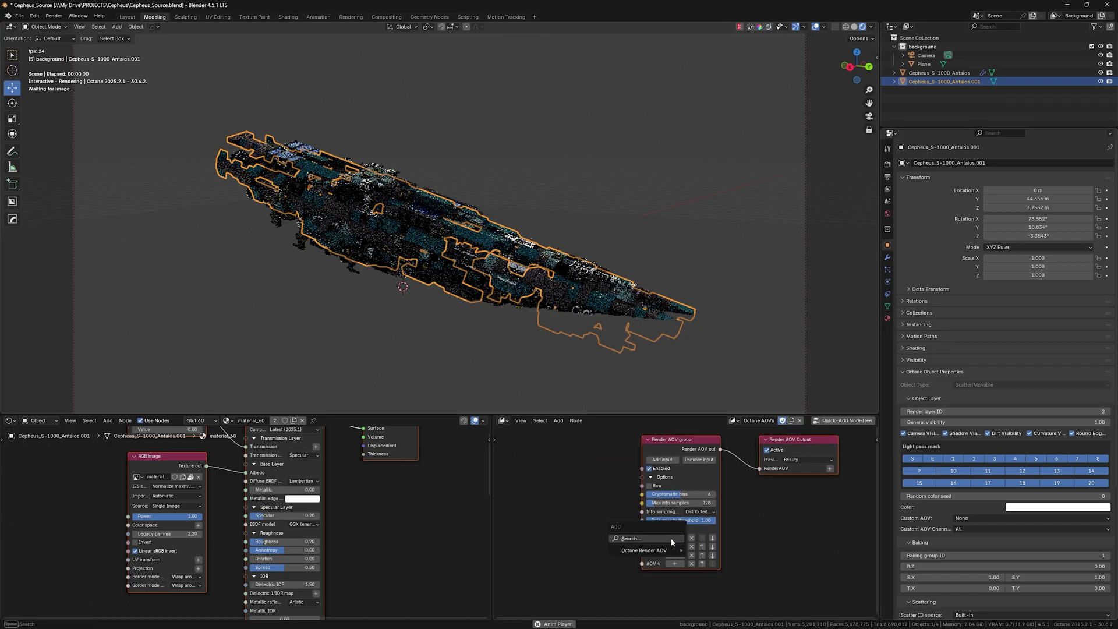
key("shift+a")
mouse_move(675, 552)
mouse_move(746, 550)
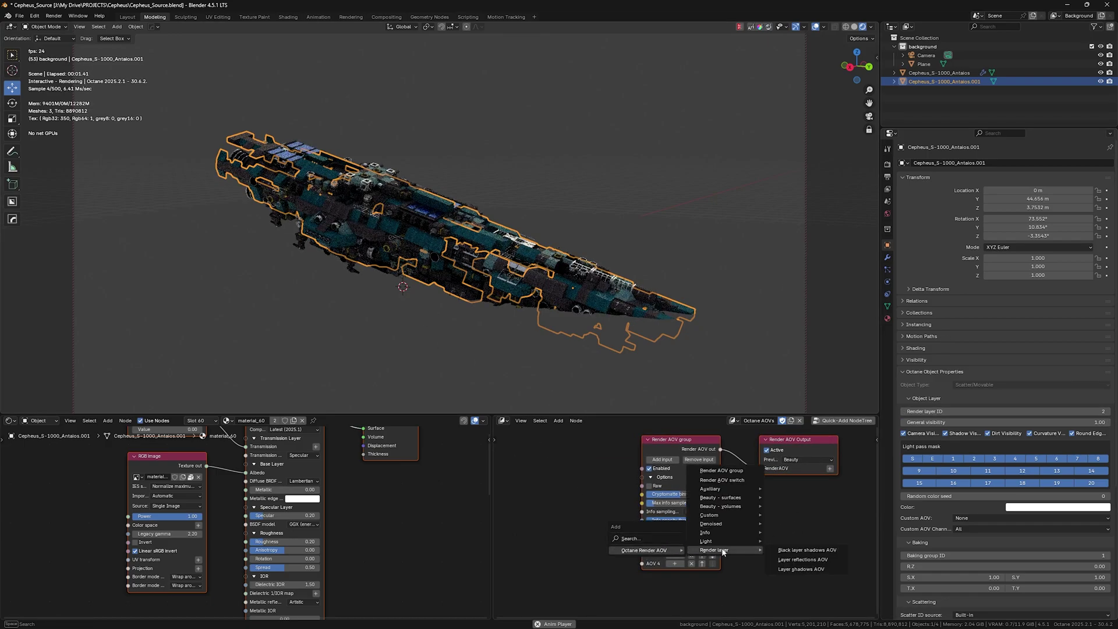
left_click(801, 551)
left_click(785, 520)
Step: Add a Layer reflections AOV node below the black shadows node and connect it to AOV 2 of the group
key("shift+a")
mouse_move(732, 546)
mouse_move(774, 548)
left_click(856, 556)
left_click(820, 558)
scroll(819, 558, "down", 2)
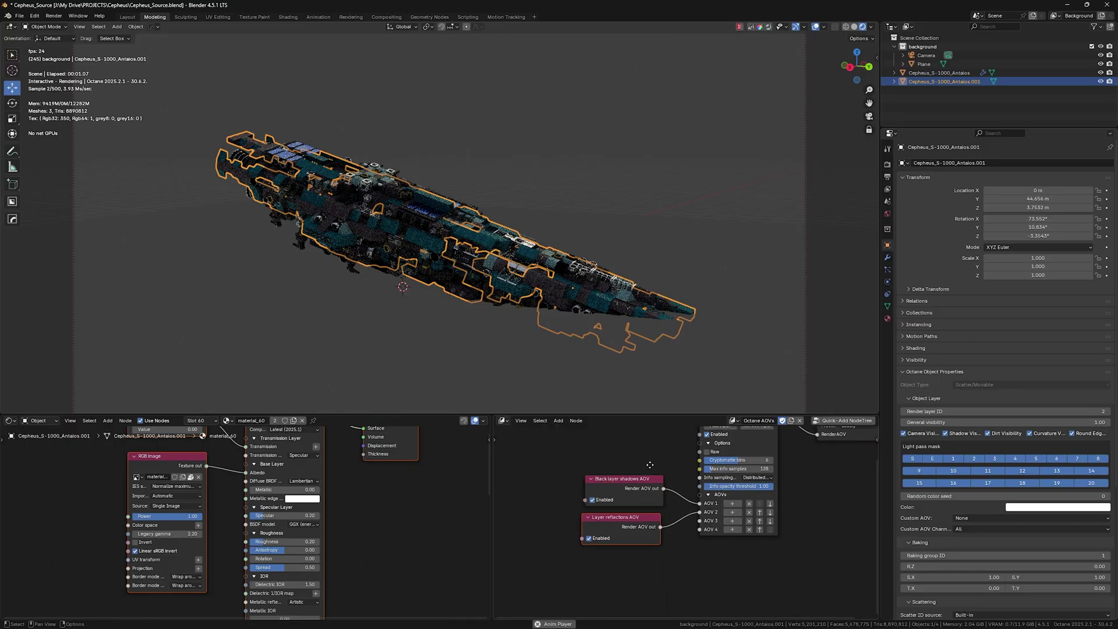
Step: Add a Layer shadows AOV node below the reflections node and connect it to AOV 3 of the group
key("shift+a")
mouse_move(732, 519)
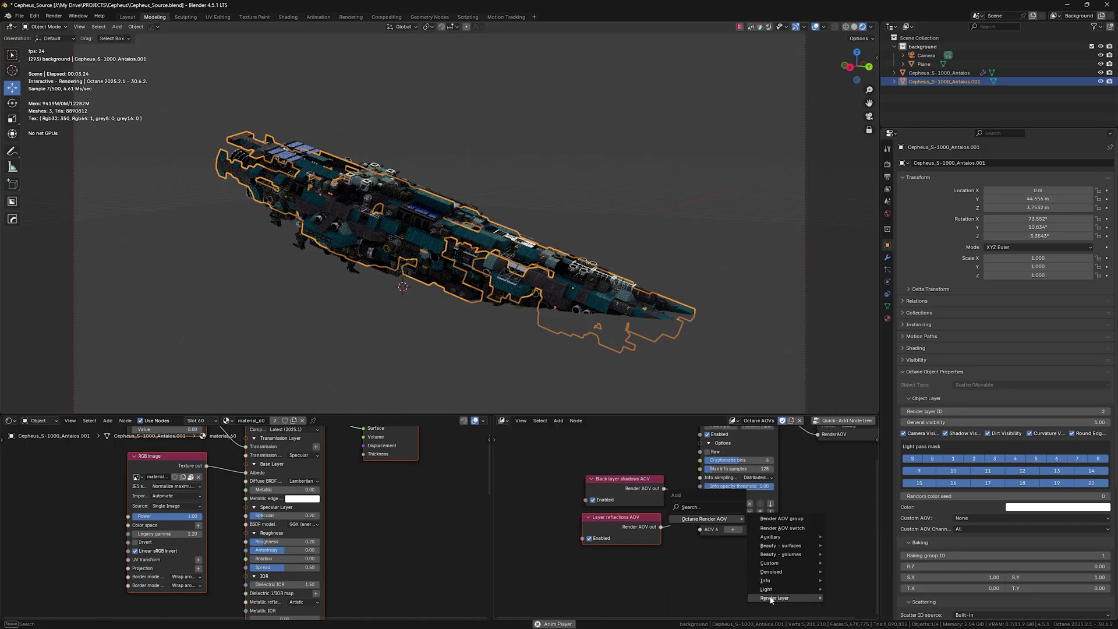
mouse_move(781, 598)
left_click(868, 600)
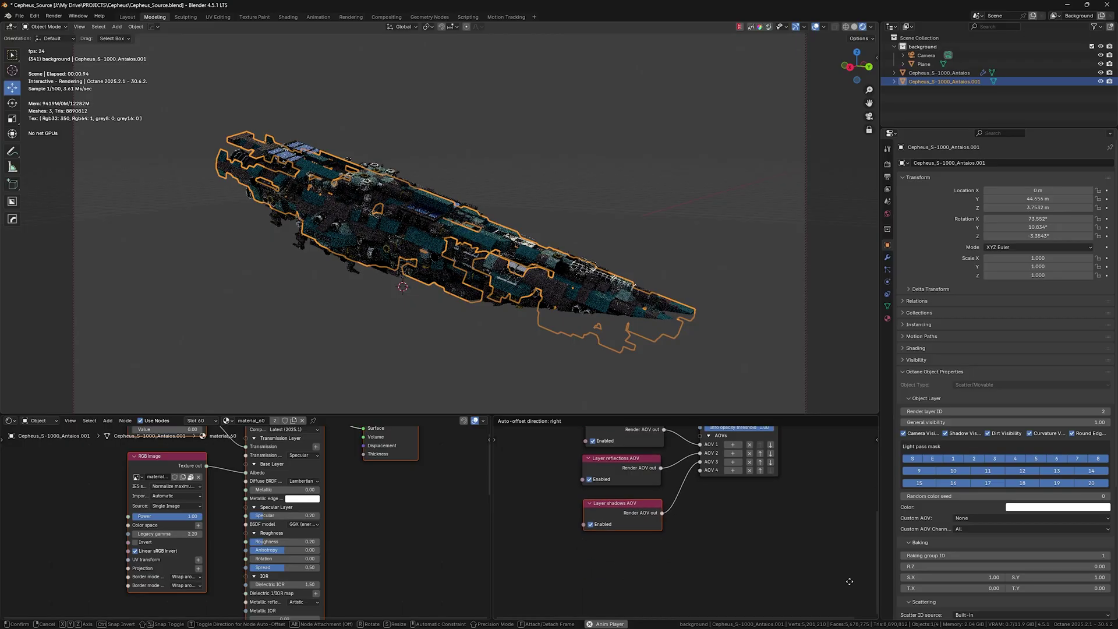
left_click(849, 579)
middle_click_drag(803, 486, 787, 545)
scroll(827, 502, "down", 2)
middle_click_drag(827, 502, 798, 521)
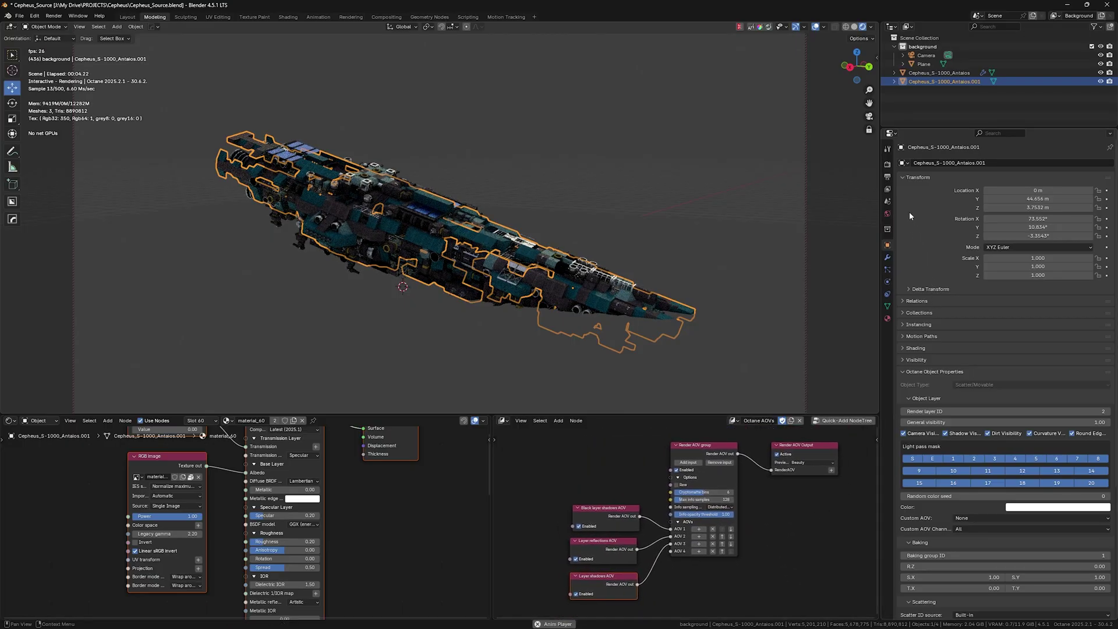
Step: Set the Octane specific output path to a file named Test in the Downloads folder
left_click(888, 177)
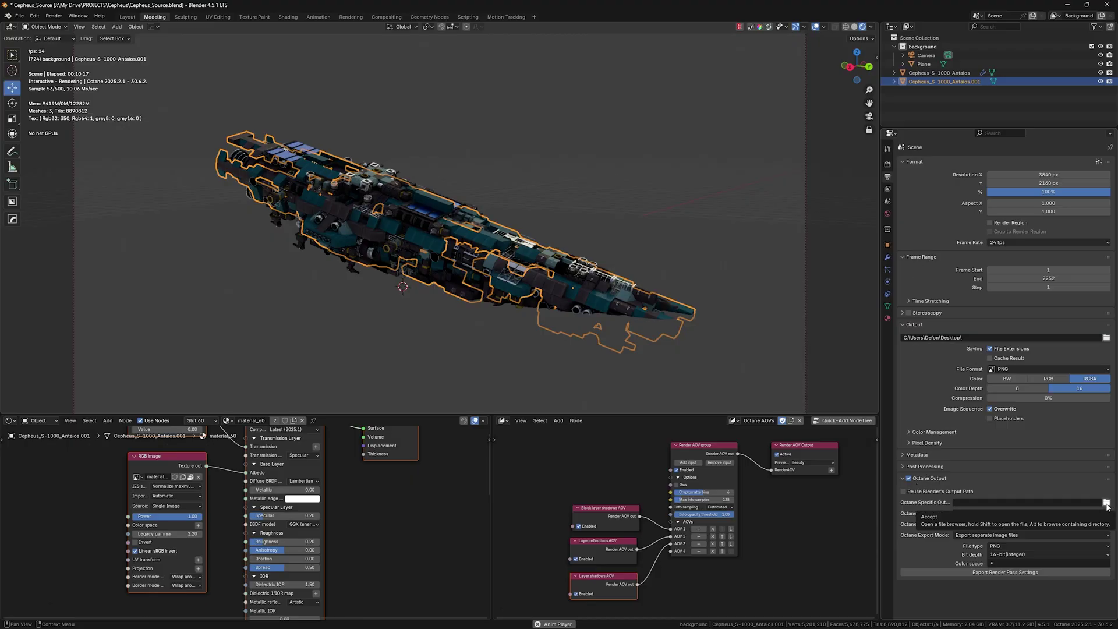
left_click(1107, 502)
left_click(367, 241)
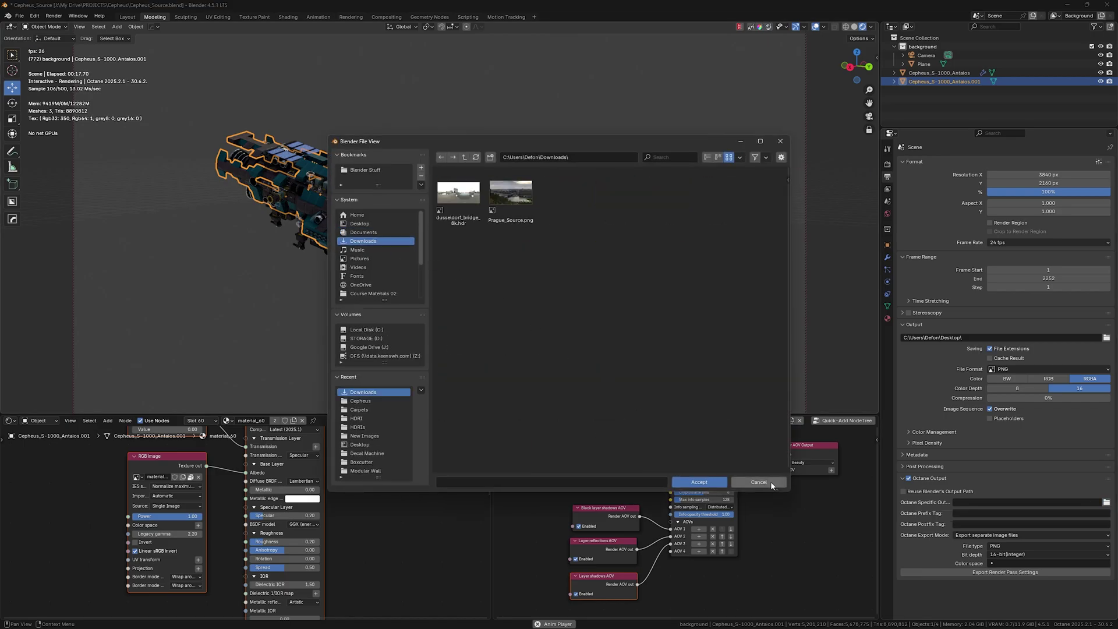
left_click(591, 482)
type("Test")
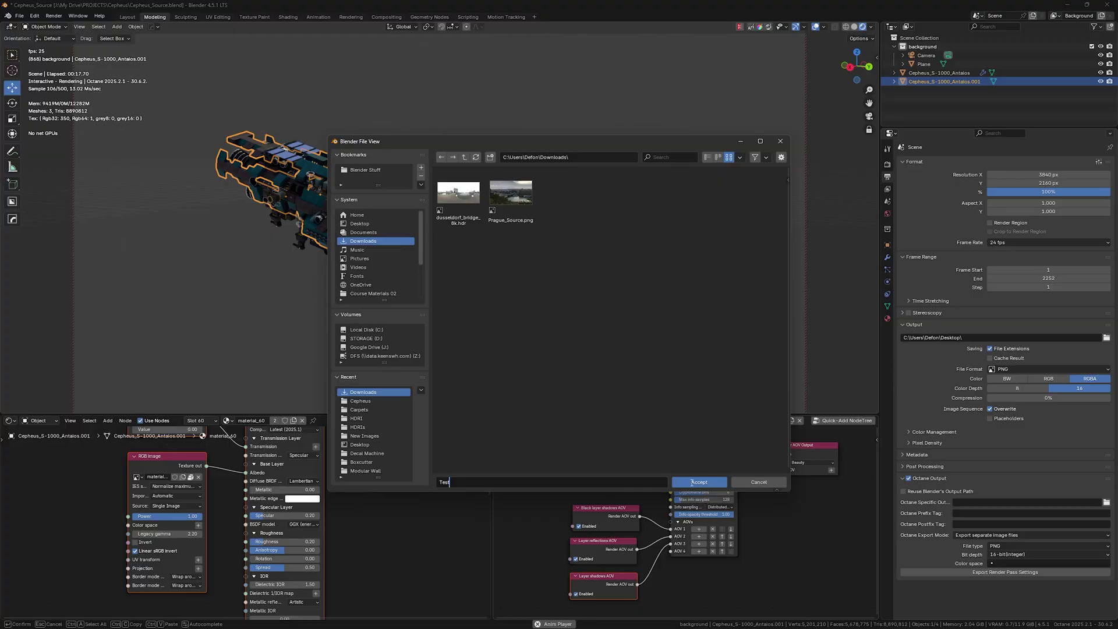
left_click(694, 483)
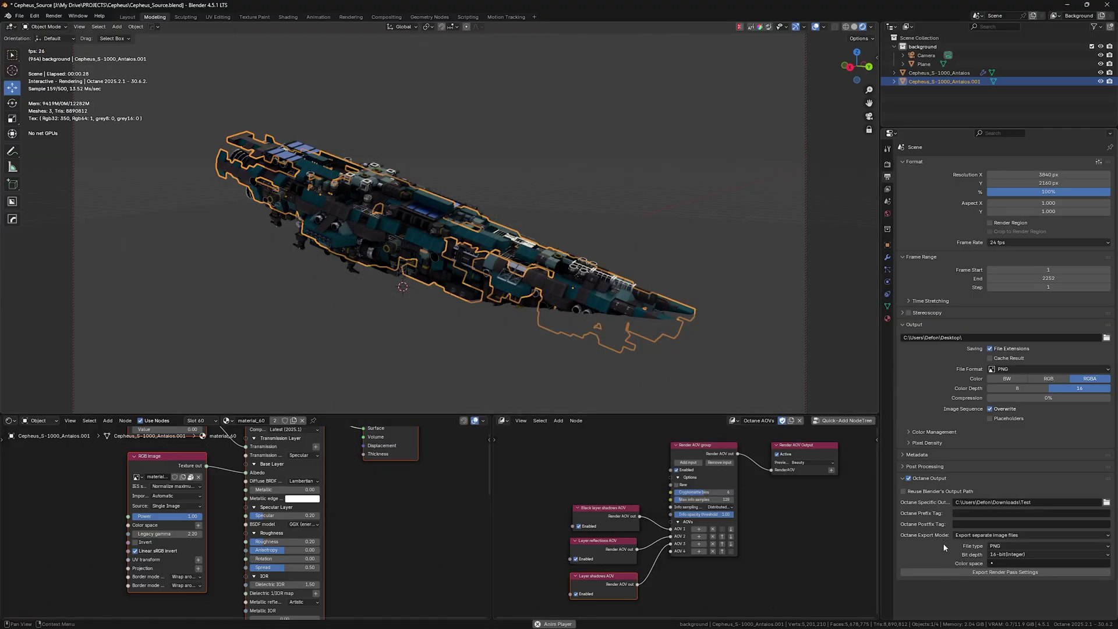
Step: Review the scene's color management view transform in the render settings and return to the output settings
left_click(888, 149)
left_click(888, 165)
scroll(937, 455, "down", 20)
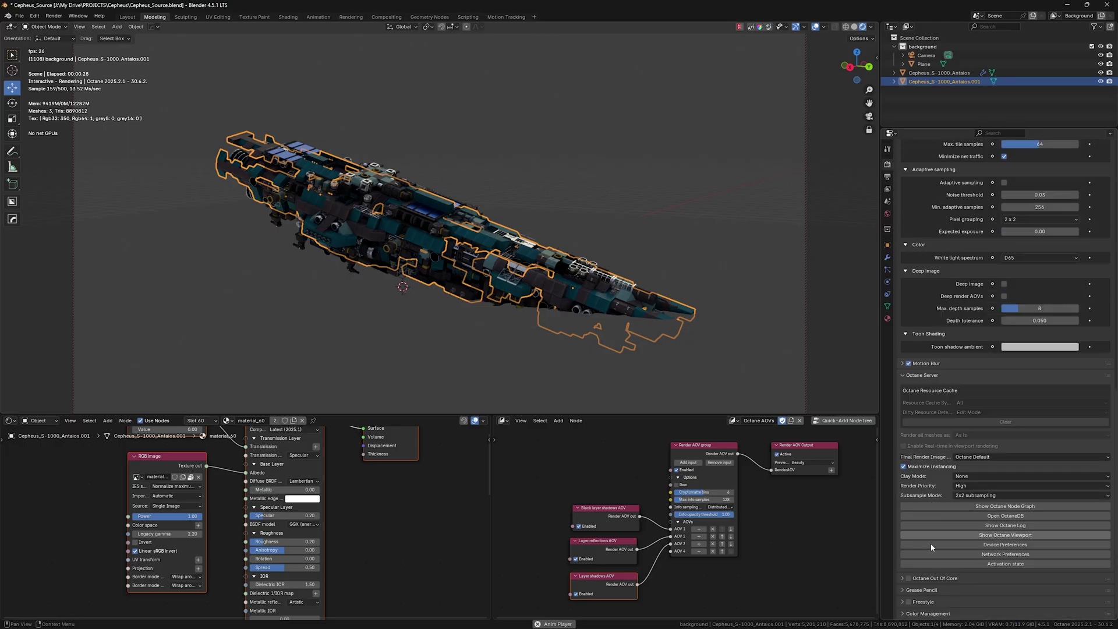
left_click(905, 612)
scroll(914, 540, "down", 5)
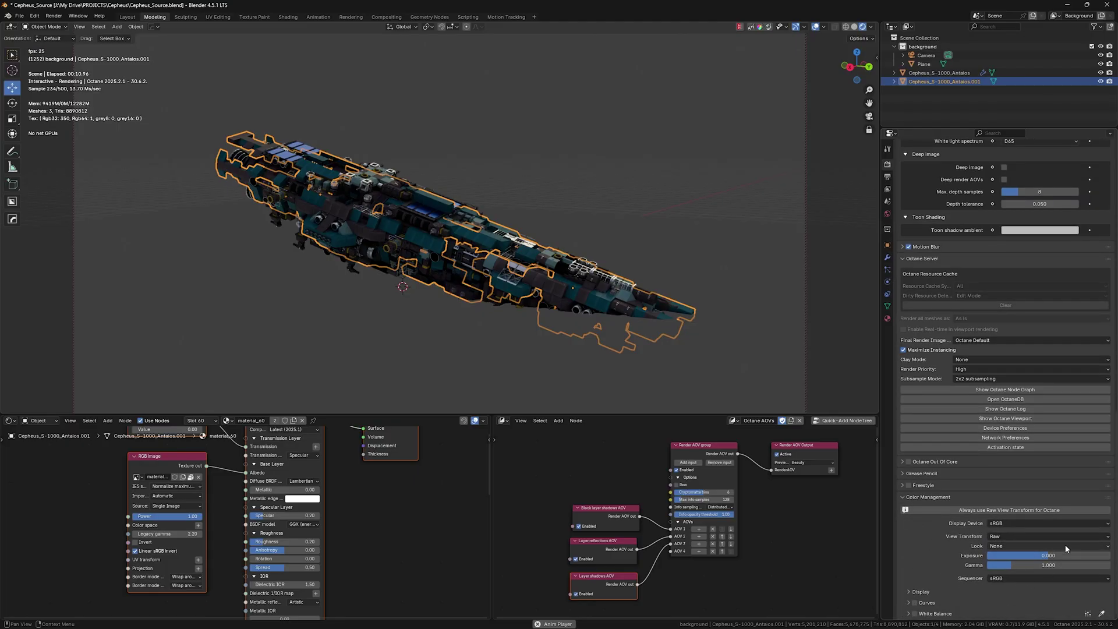
left_click(887, 176)
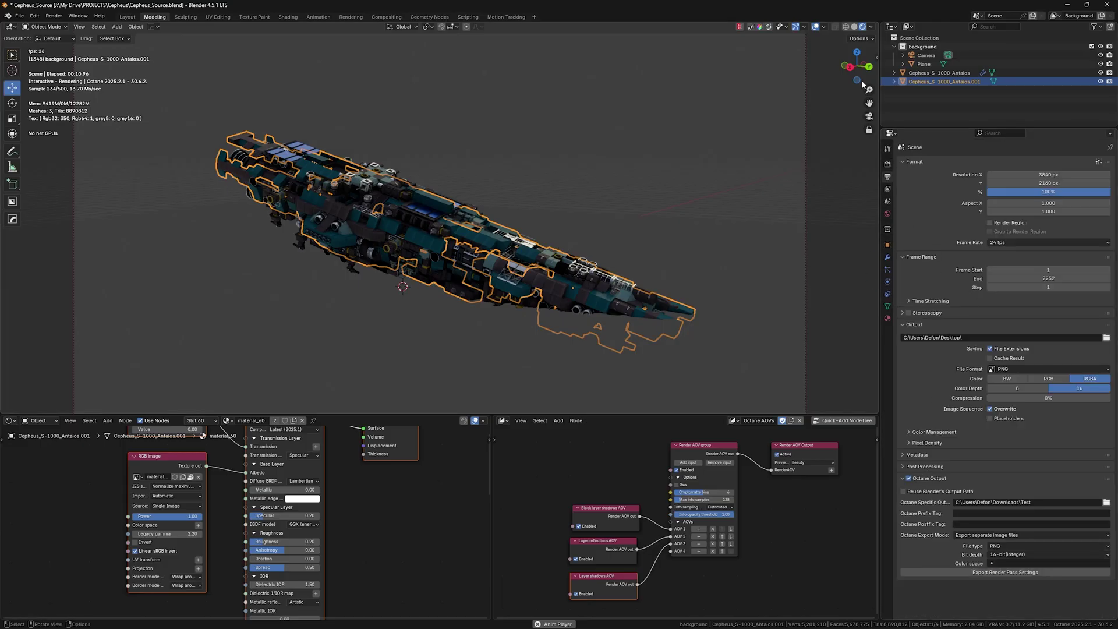
Step: Inspect the Octane Imager's tone mapping settings, switching ACES tone mapping off and back on to compare
left_click(876, 57)
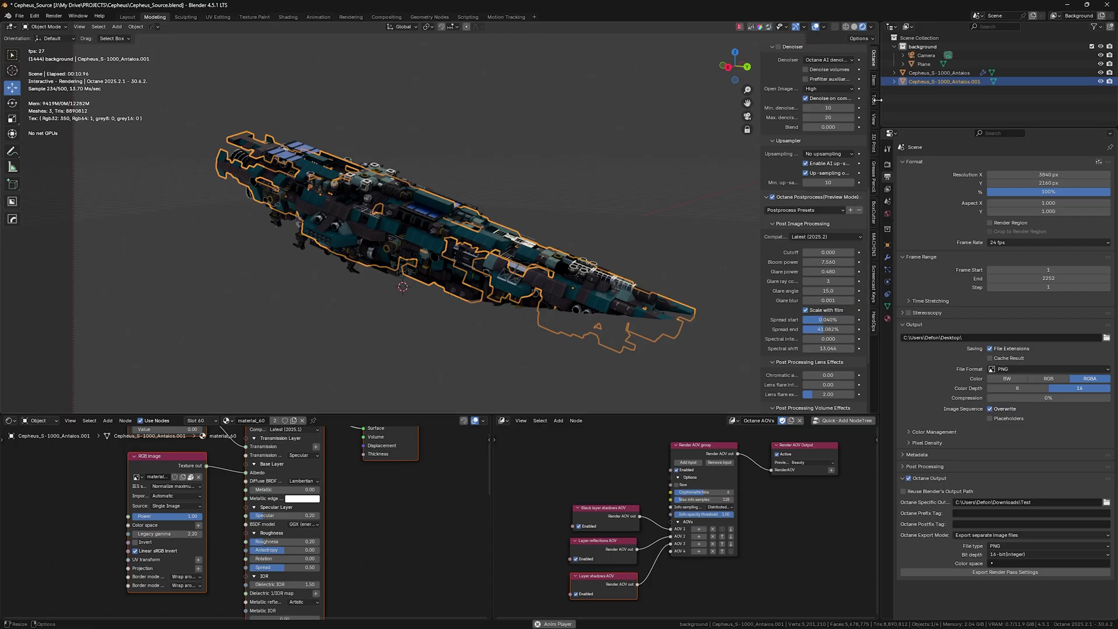
scroll(791, 170, "up", 3)
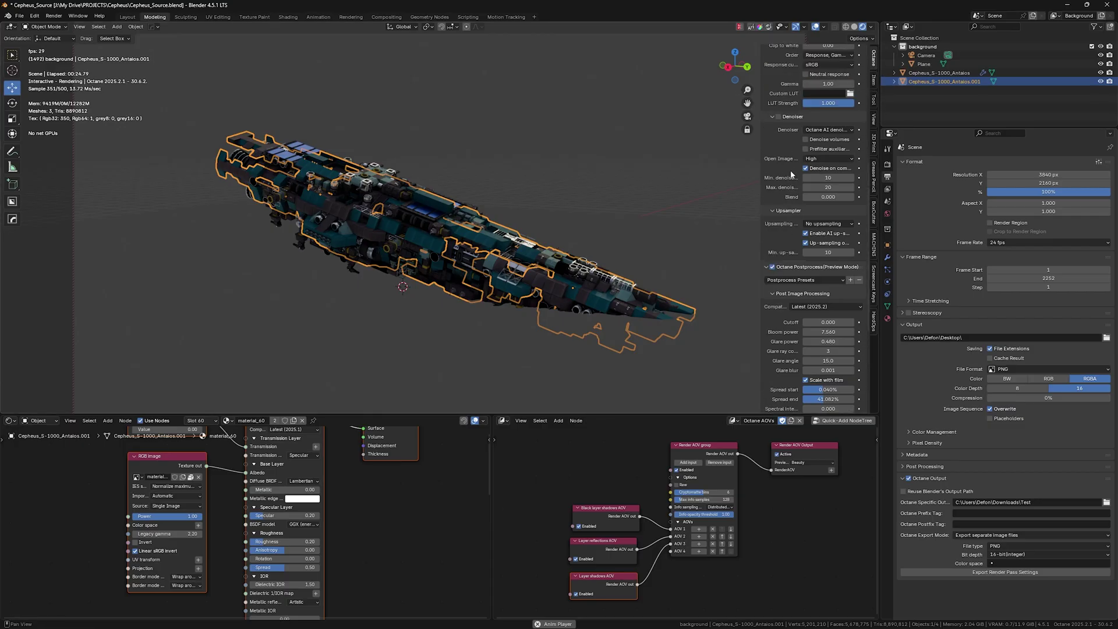
scroll(786, 169, "up", 10)
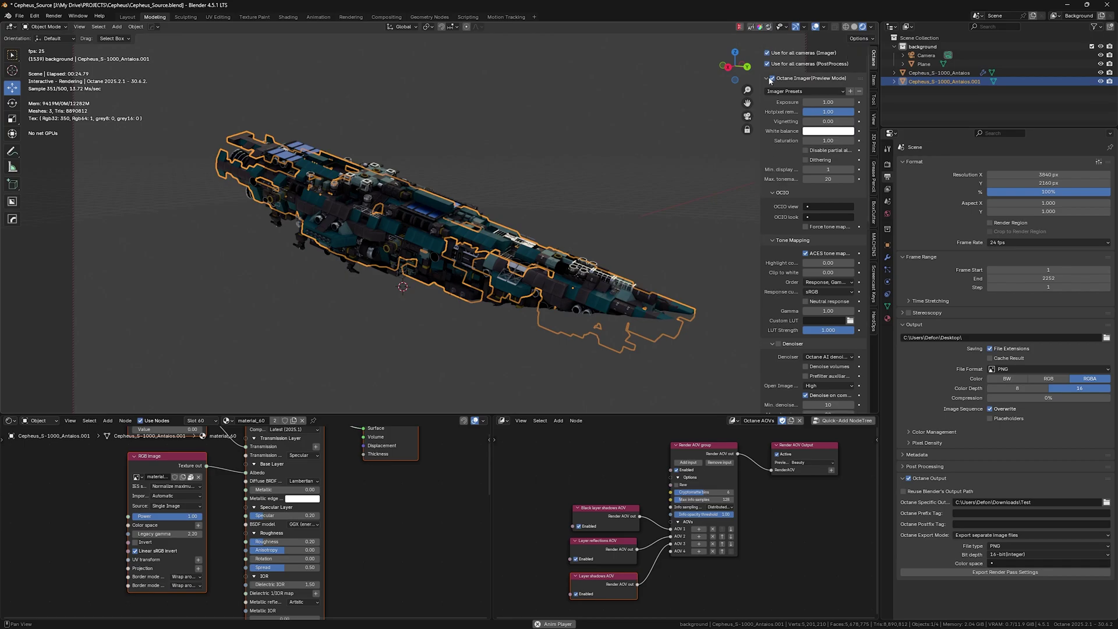
left_click(806, 254)
left_click(806, 254)
key("n")
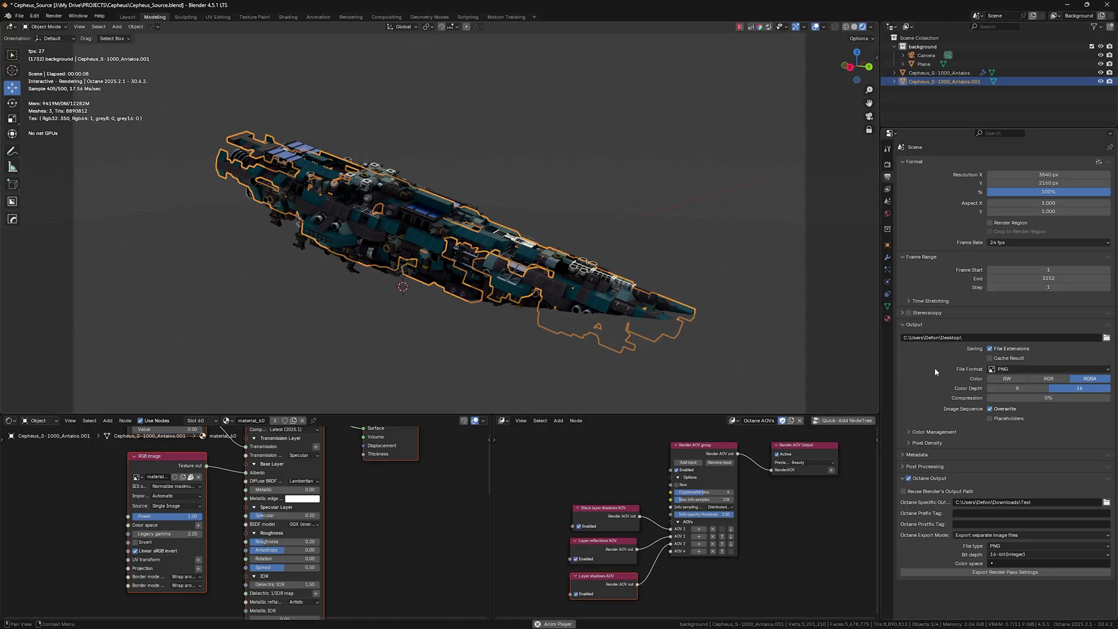
Step: Select the ground plane and examine the specular and roughness settings of its Universal material
left_click(683, 143)
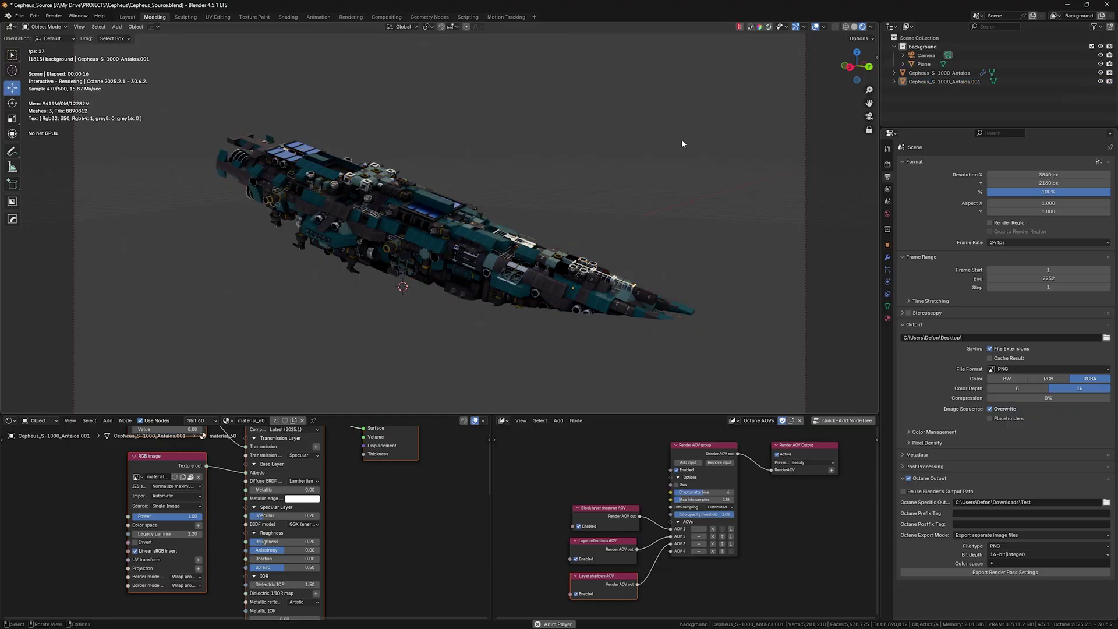
left_click(654, 238)
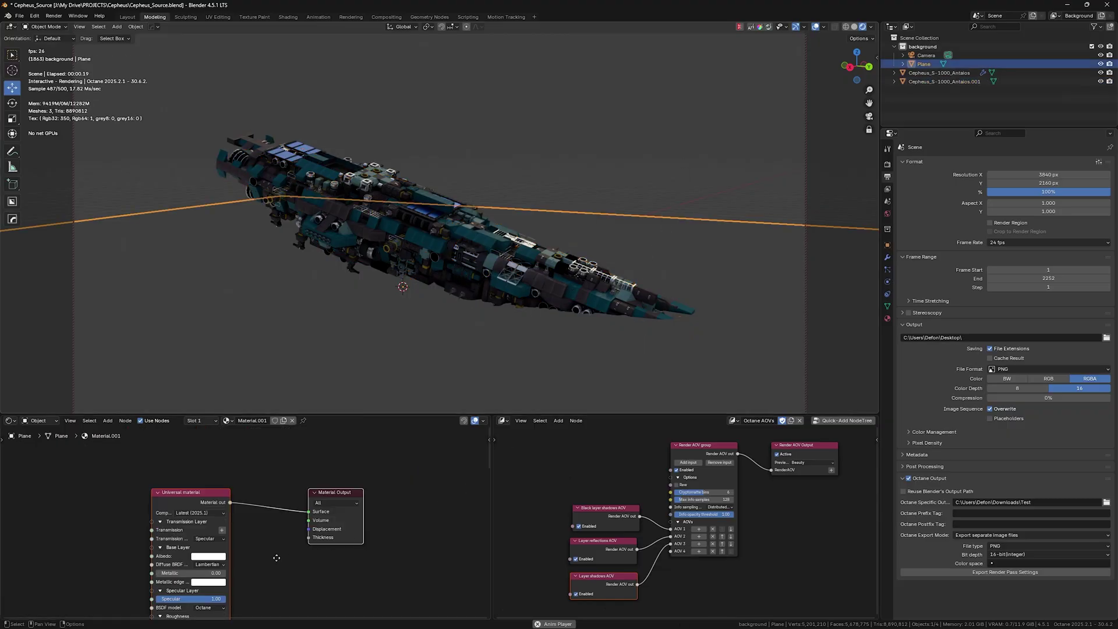
middle_click_drag(288, 556, 309, 506)
Step: Deselect the plane and render the still image with its AOV passes
left_click(507, 166)
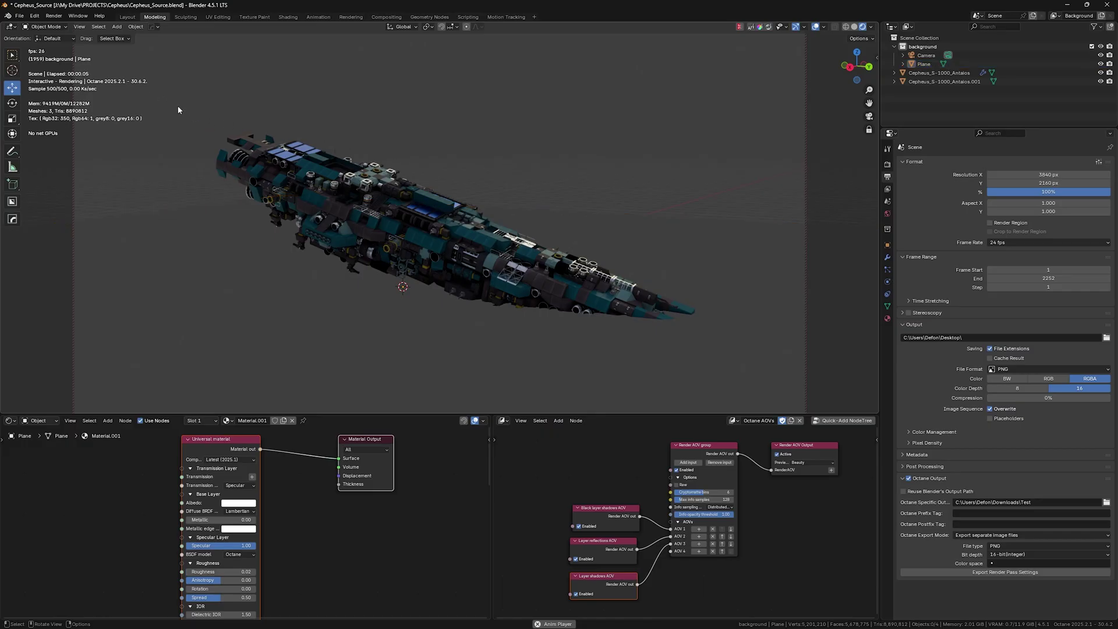
left_click(54, 16)
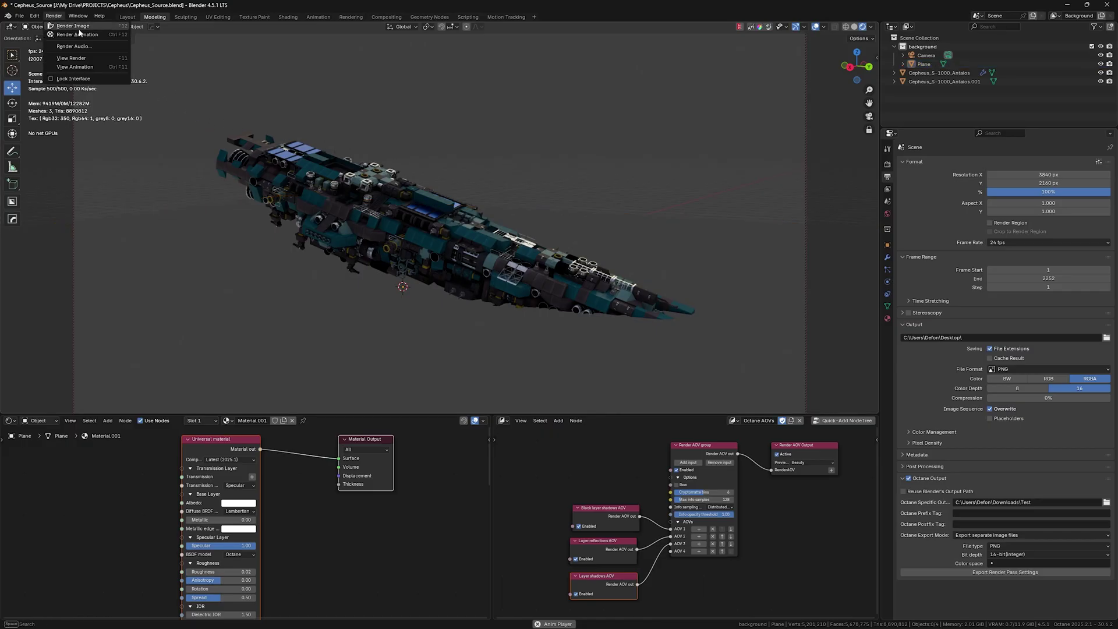
left_click(70, 28)
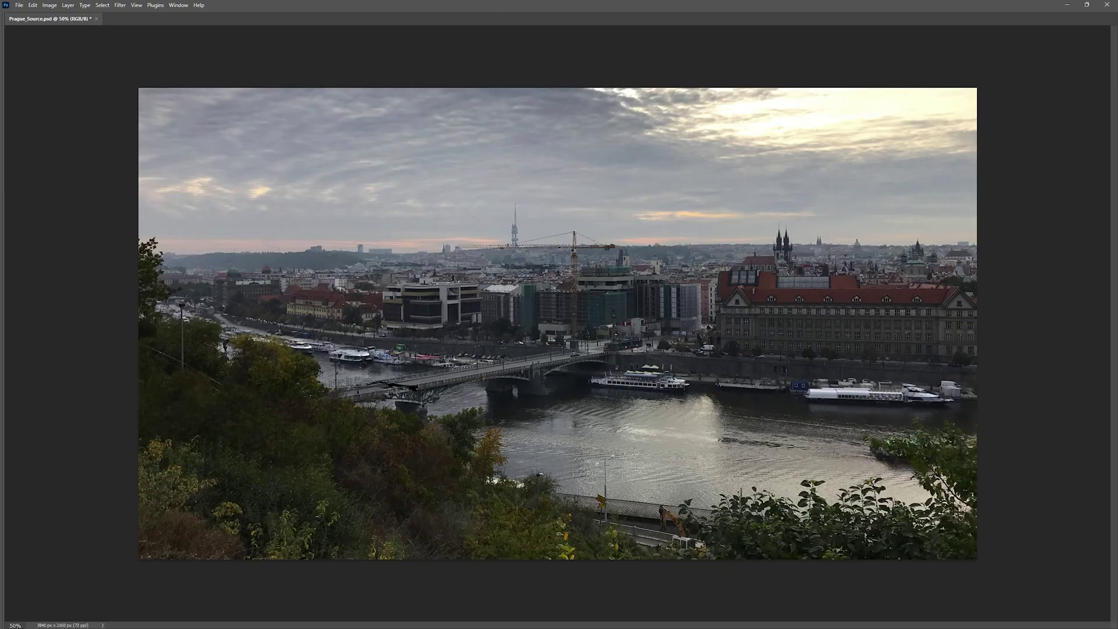
Step: Bring the Downloads folder window over the Prague photo in Photoshop and preview the exported Test2012_Beauty image
left_click_drag(1117, 227, 495, 162)
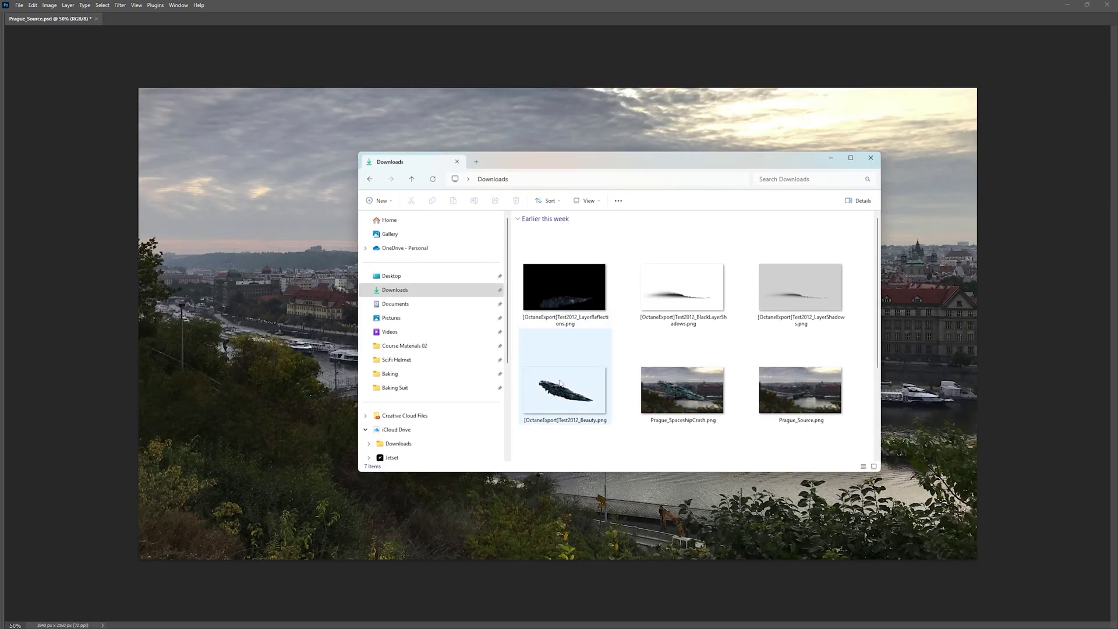
left_click(579, 390)
double_click(579, 392)
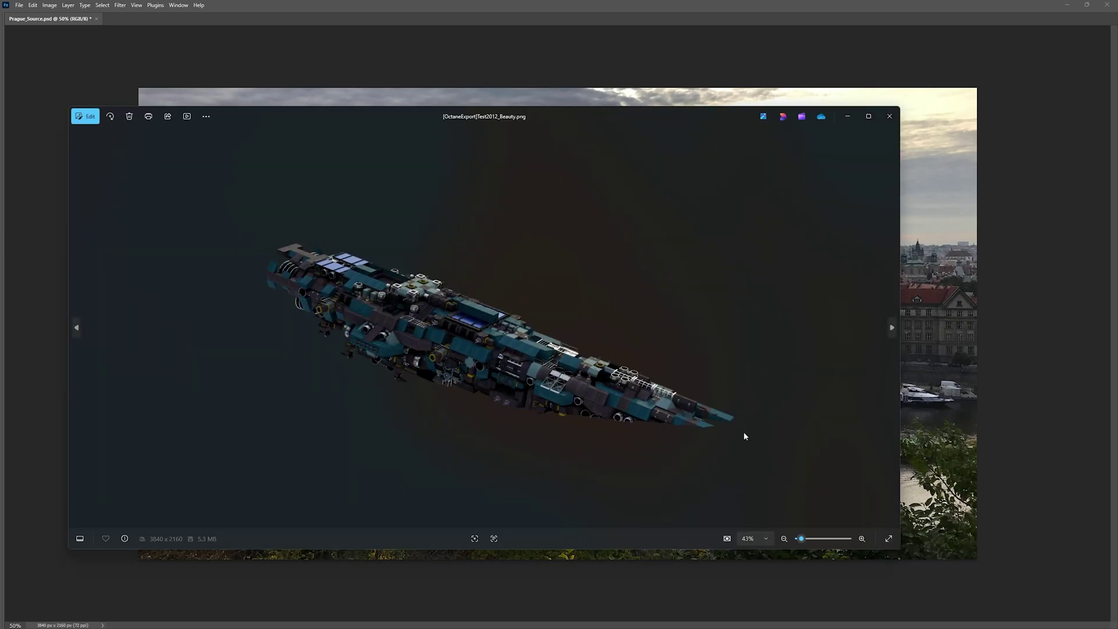
left_click(889, 116)
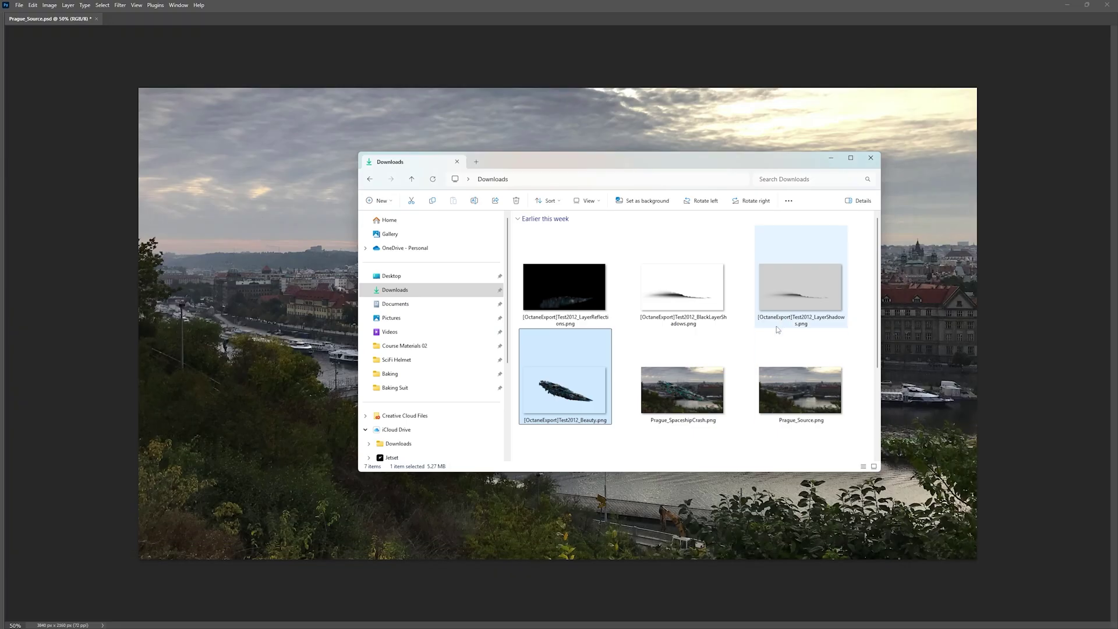
Step: Preview the exported Test2012_BlackLayerShadows and Test2012_LayerShadows images and close each one
double_click(694, 280)
left_click_drag(682, 113, 727, 115)
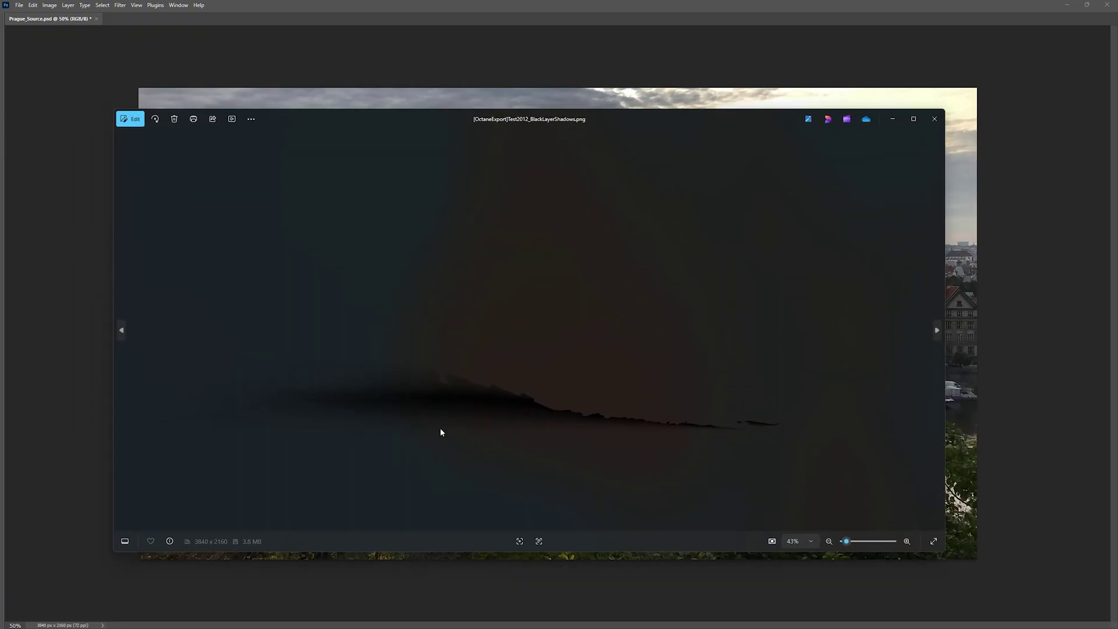
left_click(935, 119)
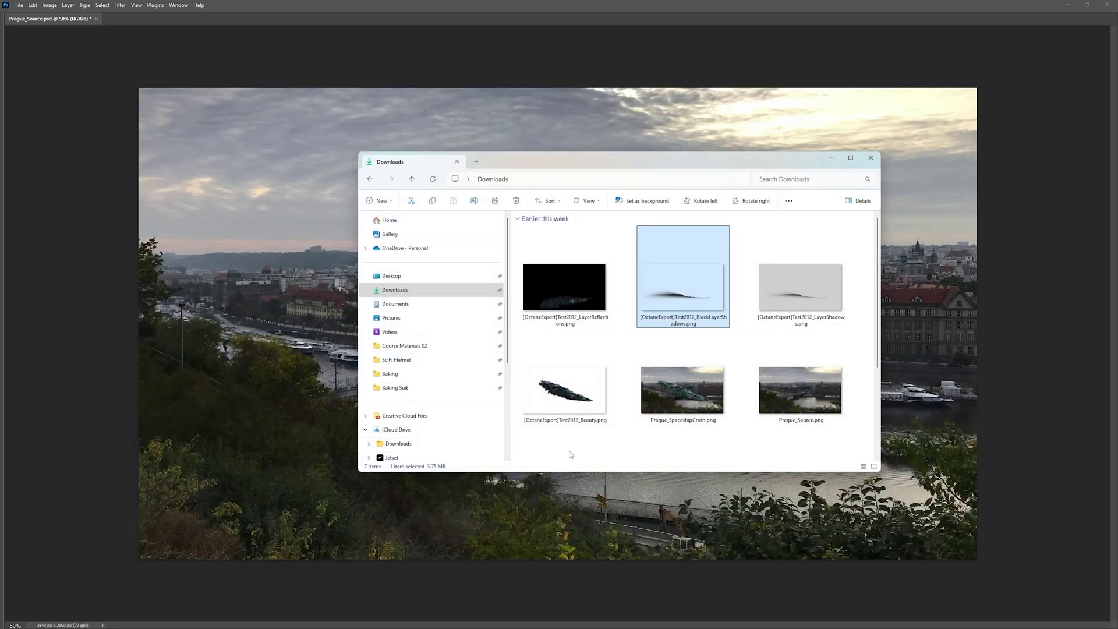
double_click(788, 299)
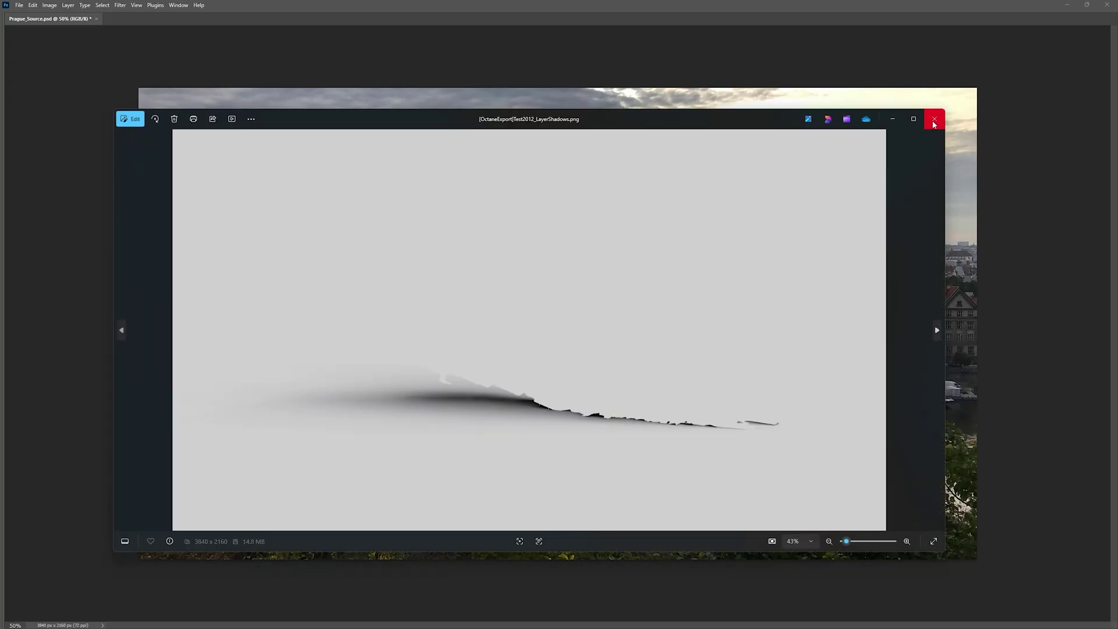
left_click(935, 119)
Step: Preview the exported Test2012_LayerReflections image, close it and move the Downloads window aside to uncover more of the photo
double_click(564, 273)
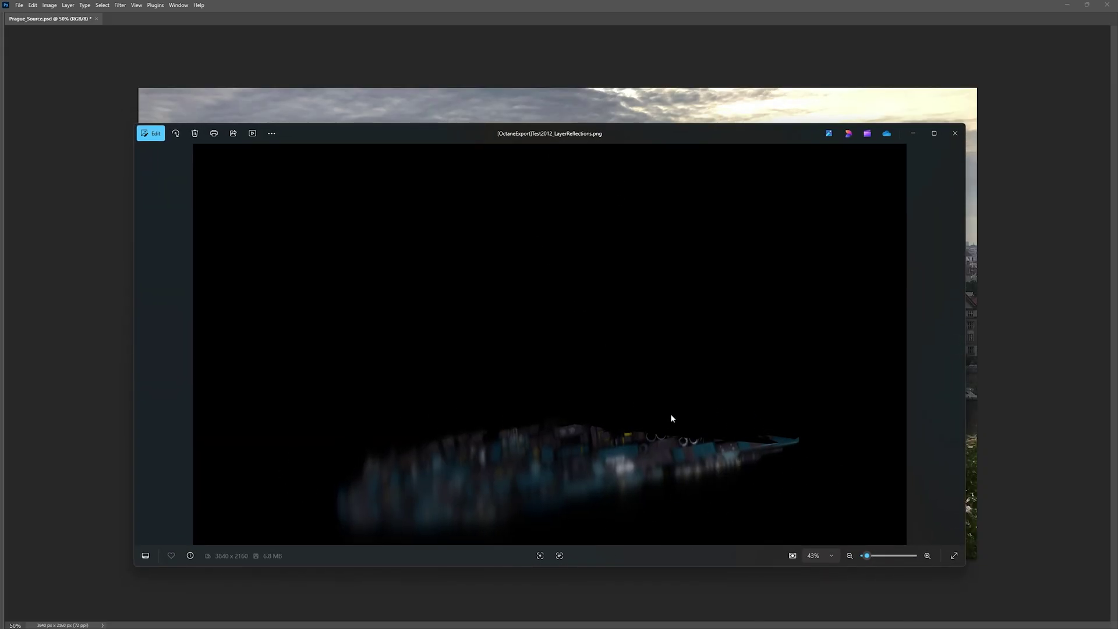
left_click(954, 133)
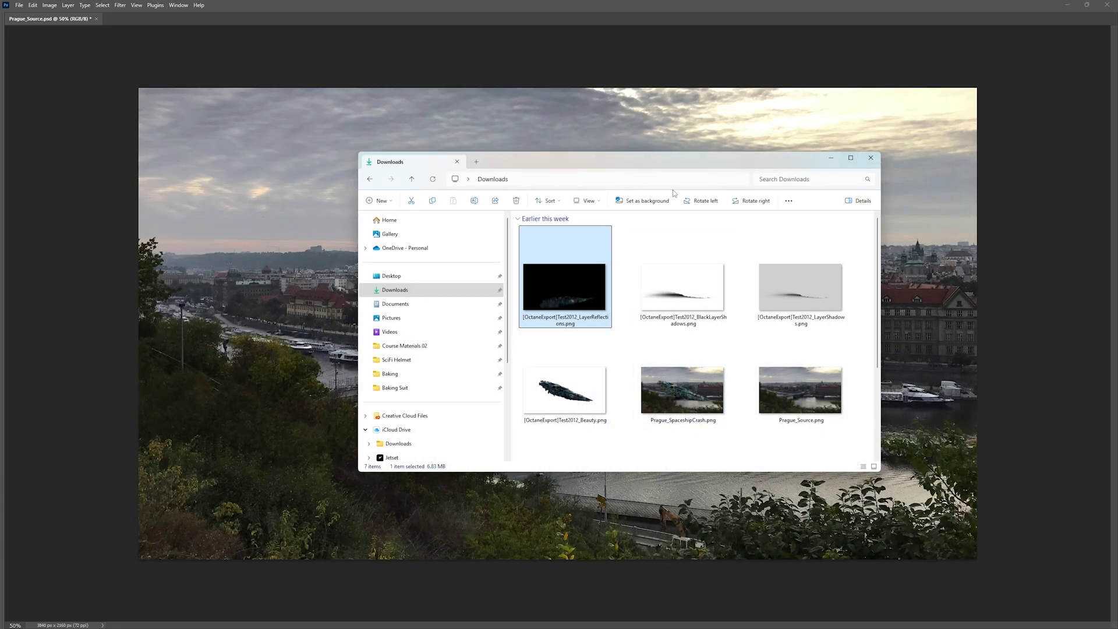
left_click_drag(723, 149, 857, 157)
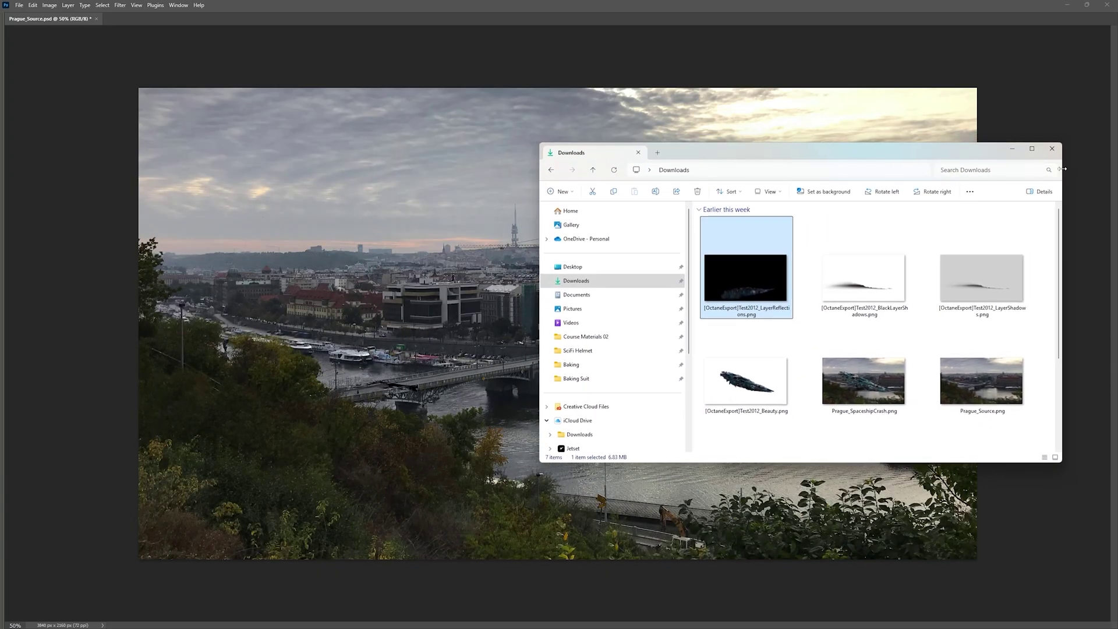
Step: Shrink and move the Downloads window aside, and place the exported Test2012_Beauty image over the full Prague photo
left_click_drag(1063, 169, 831, 169)
left_click_drag(755, 157, 897, 114)
left_click_drag(986, 272, 1079, 273)
scroll(1007, 337, "down", 2)
left_click_drag(1003, 256, 419, 358)
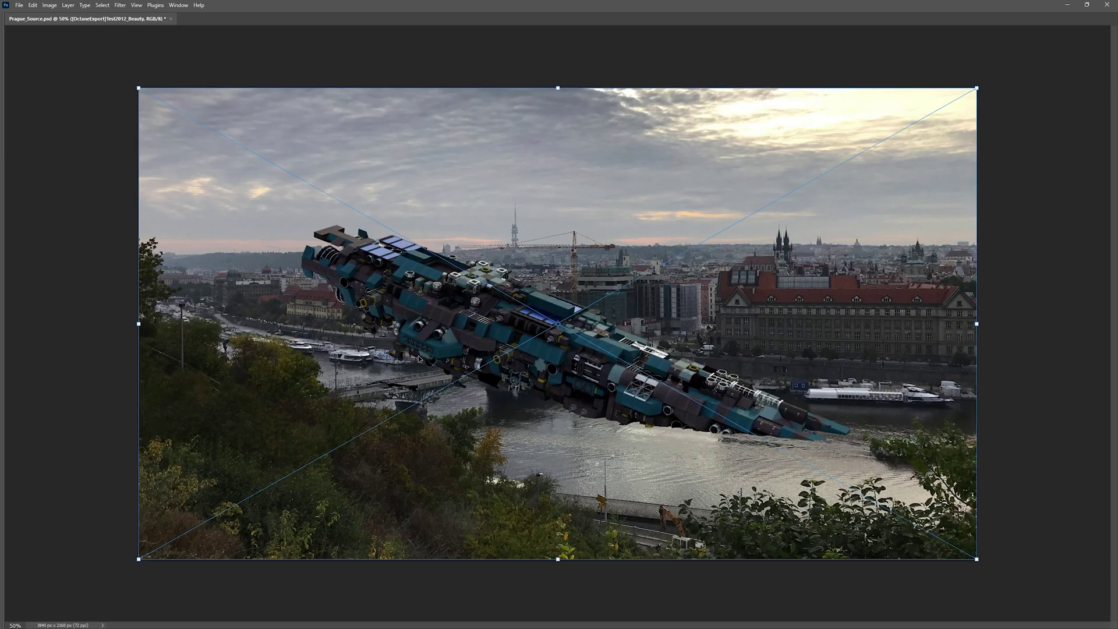
key("Return")
Step: Bring back the hidden panels and switch the Beauty layer off and on to compare it with the photo
key("Tab")
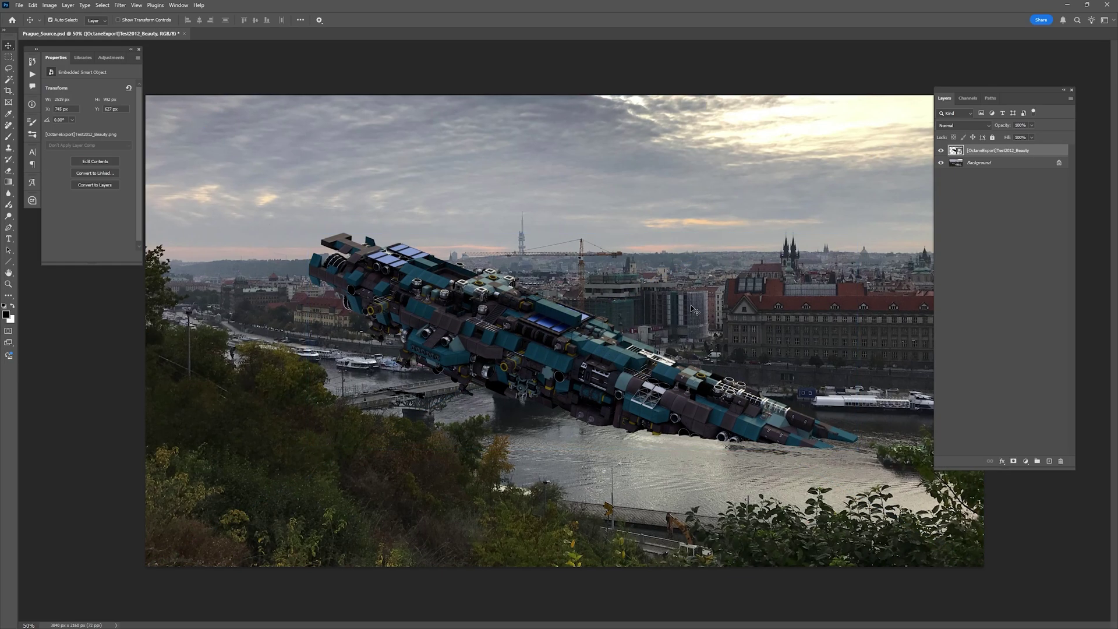
left_click(941, 151)
left_click(941, 151)
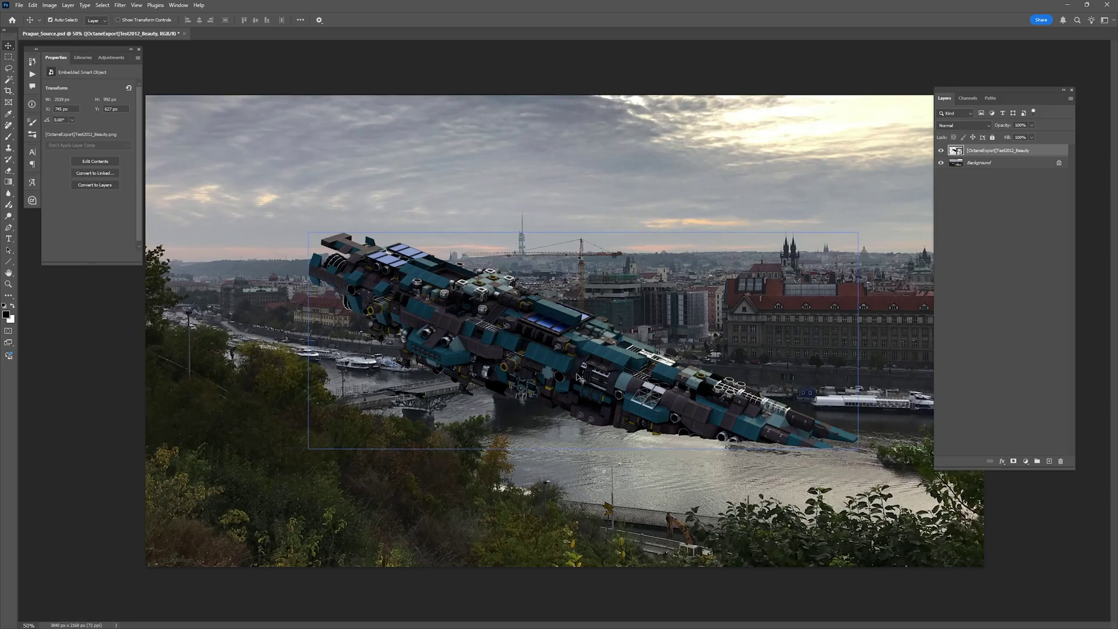
Step: Place the exported Test2012_BlackLayerShadows image from Downloads into the composite and move it beneath the Beauty layer
key("alt+Tab")
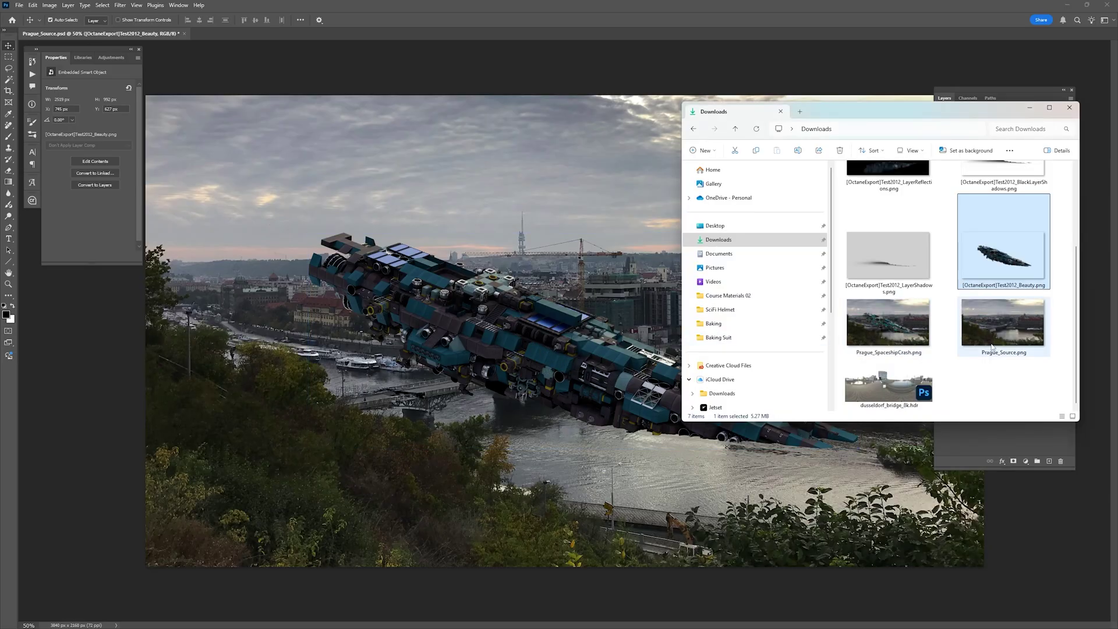
scroll(994, 347, "up", 2)
left_click(1002, 239)
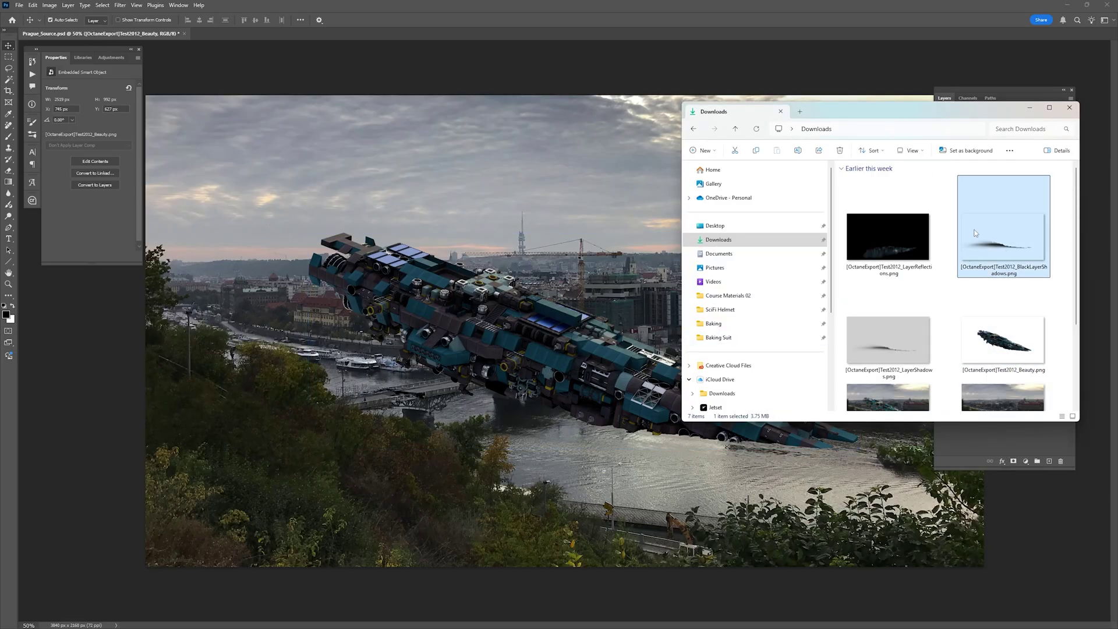
left_click_drag(1010, 246, 507, 334)
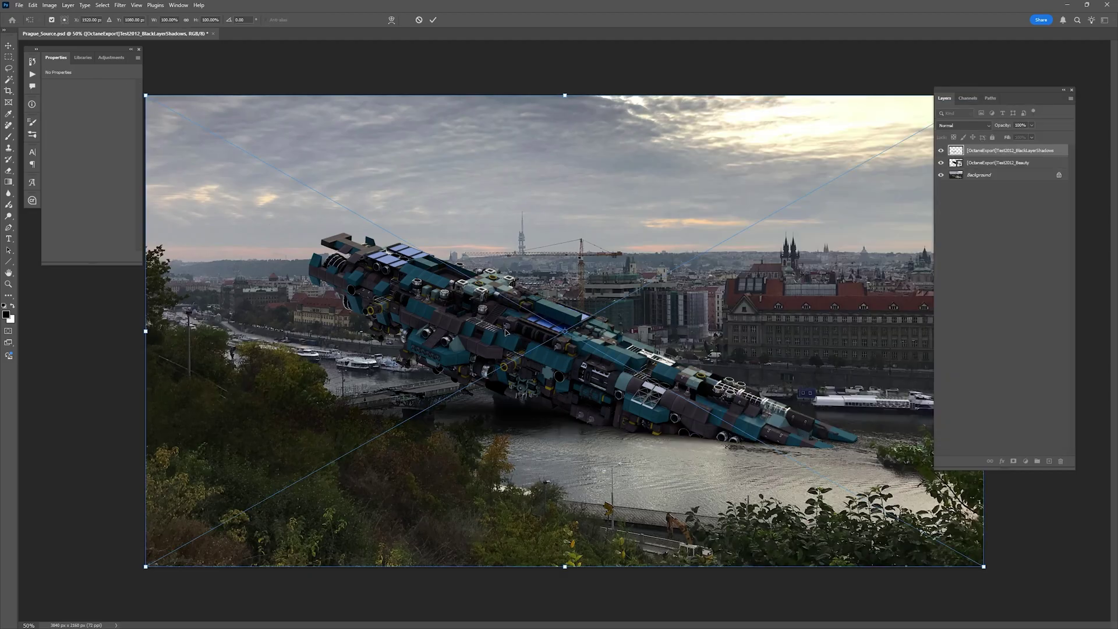
key("Return")
left_click_drag(953, 150, 961, 165)
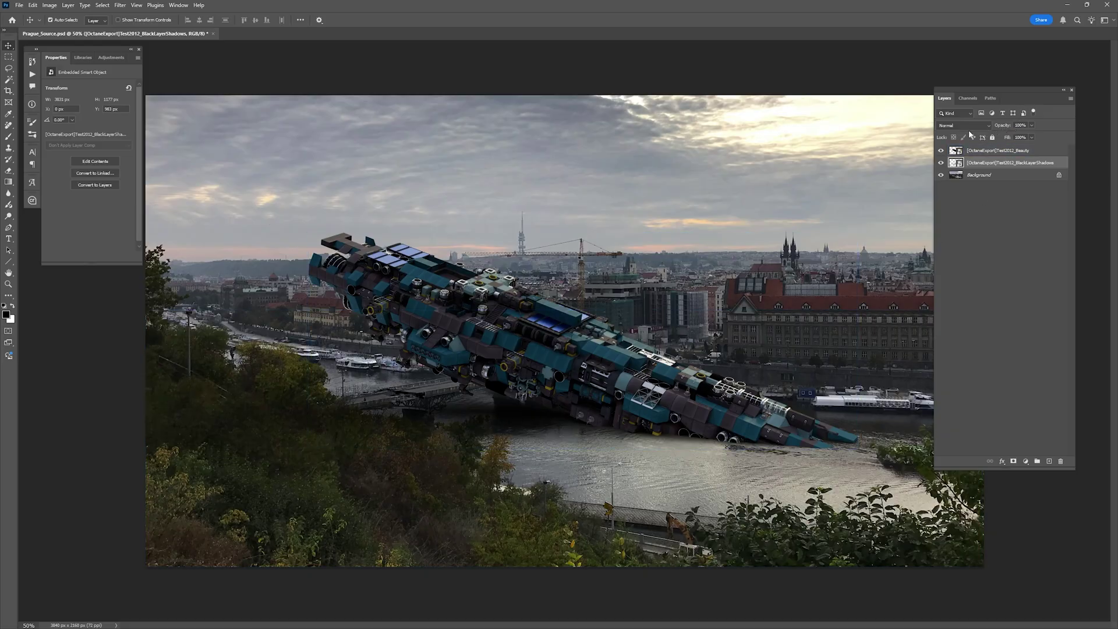
Step: Set the BlackLayerShadows layer's opacity to 77%, compare the image with and without it, and deselect the layer
mouse_move(1007, 126)
left_mouse_down()
mouse_move(976, 129)
mouse_move(991, 130)
left_mouse_up()
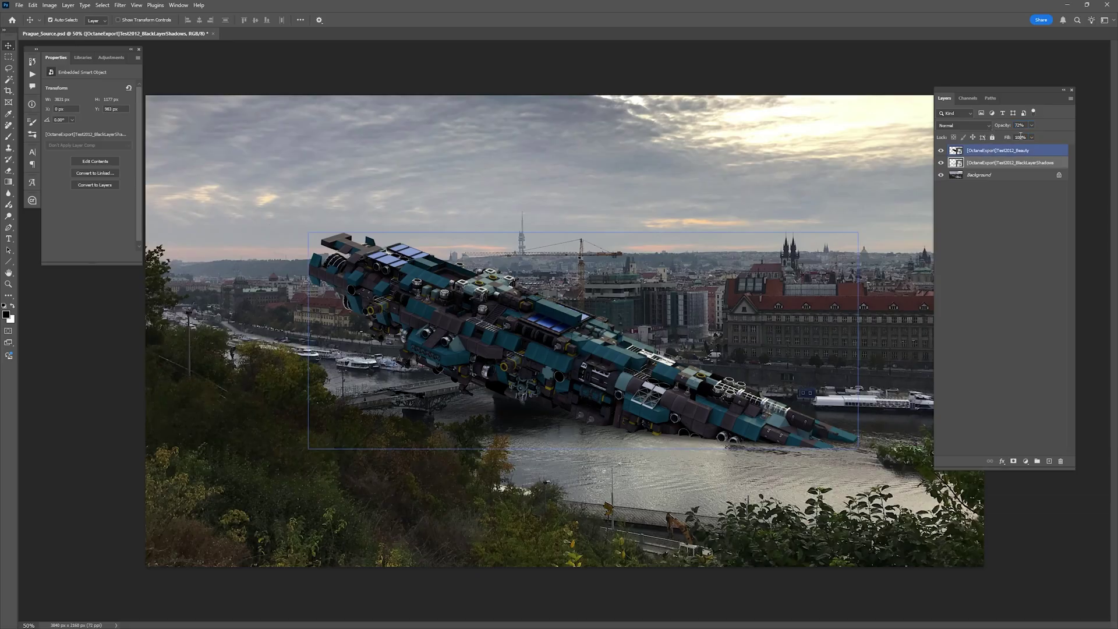
type("77")
key("Return")
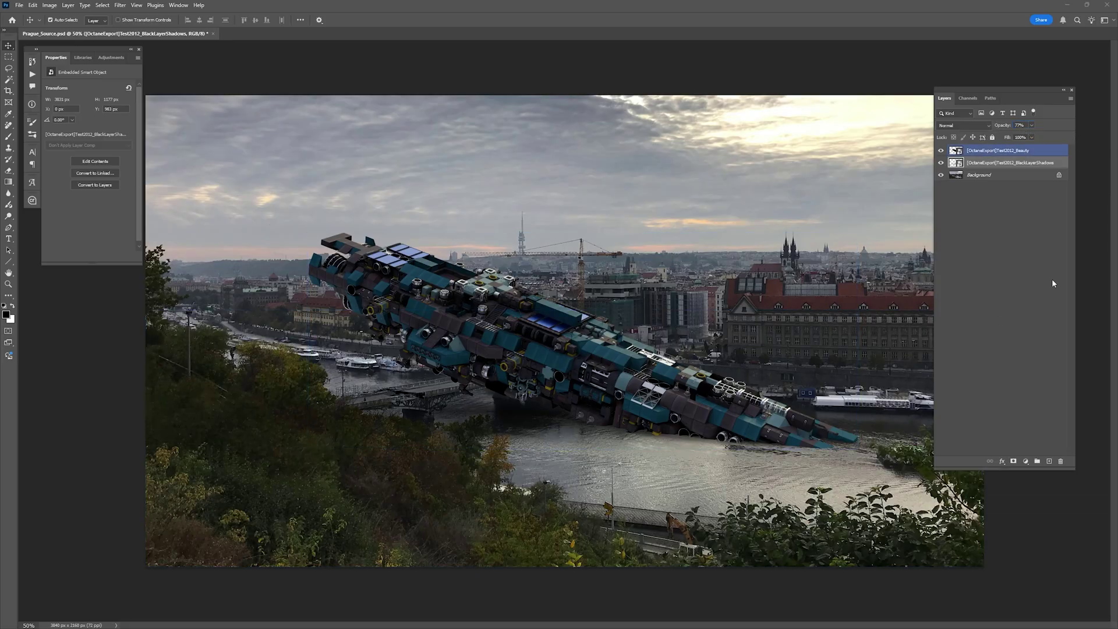
left_click(940, 163)
left_click(940, 163)
left_click(1004, 268)
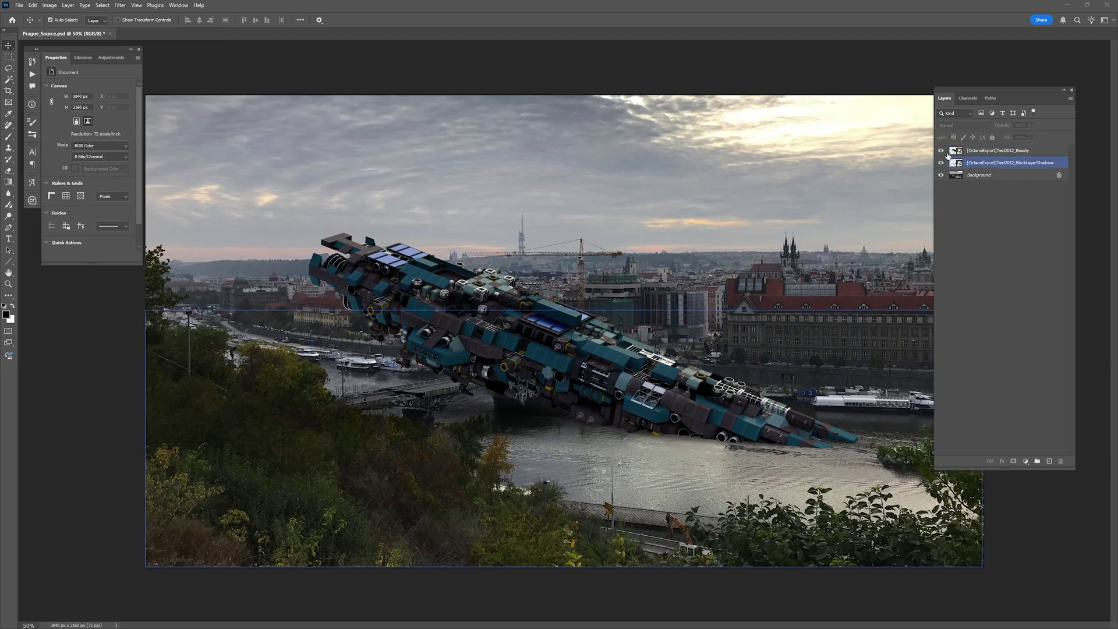
Step: Place the exported Test2012_LayerReflections image from Downloads above the Beauty layer and set its blend mode to Screen
key("alt+Tab")
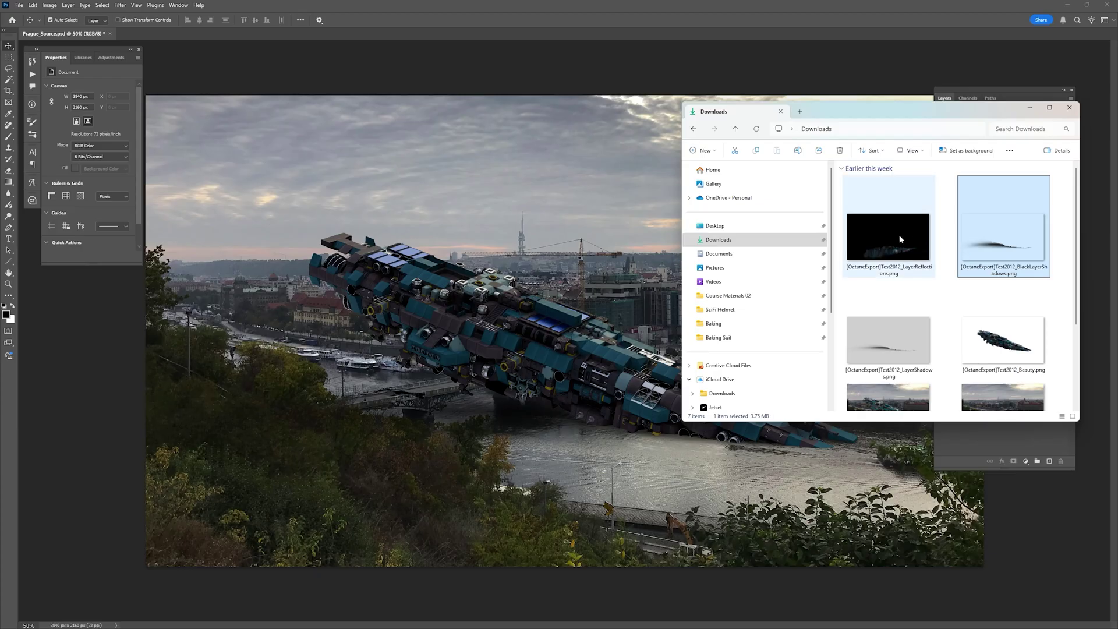
left_click_drag(902, 240, 526, 290)
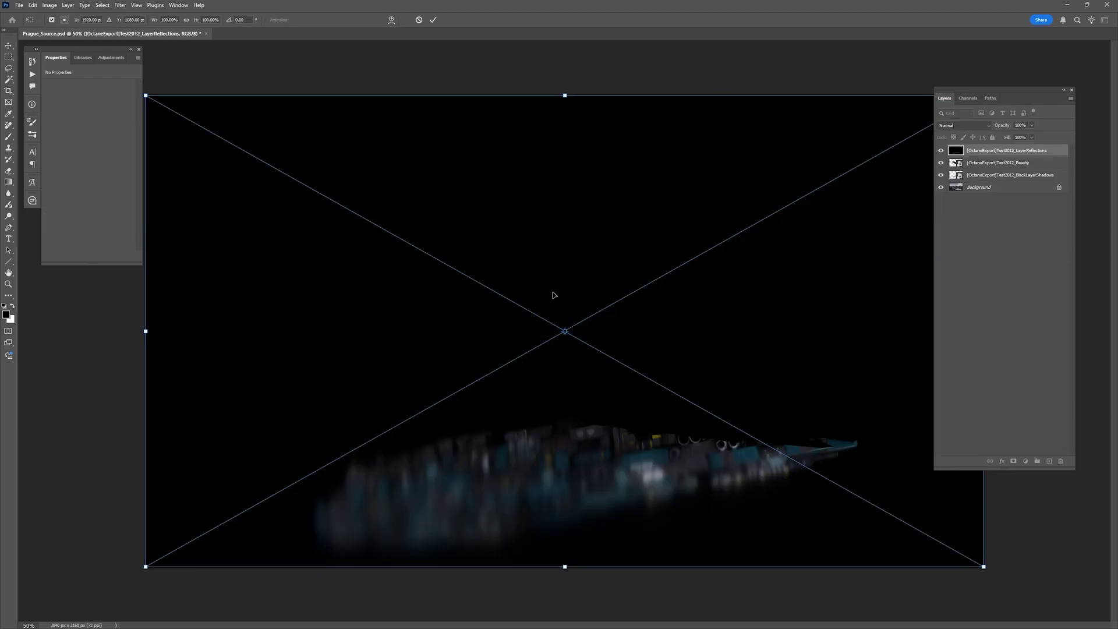
key("Return")
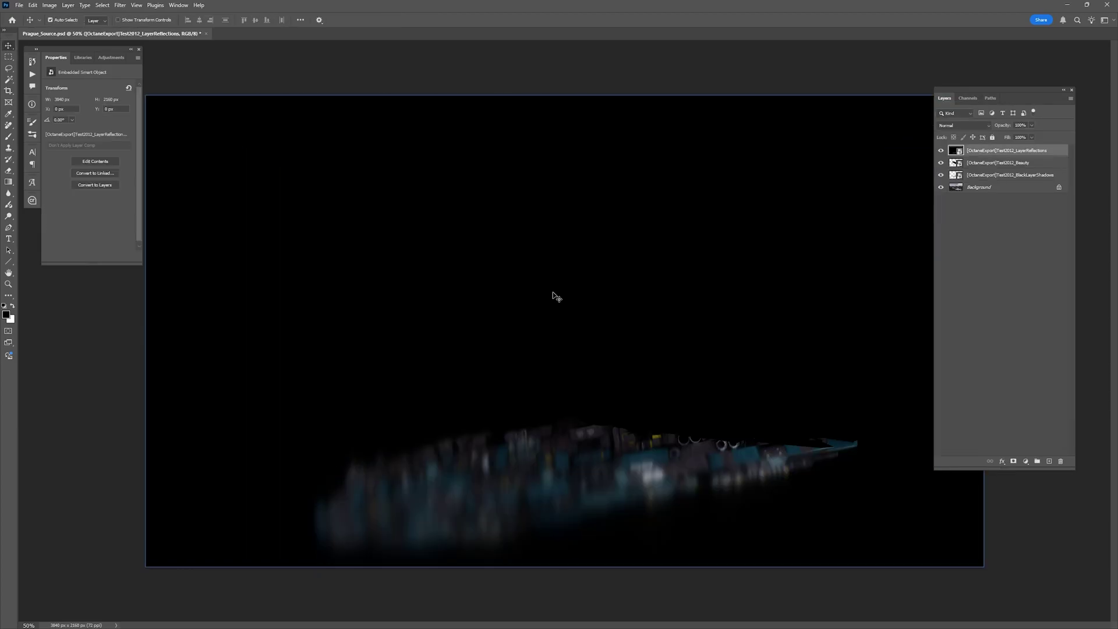
left_click(964, 125)
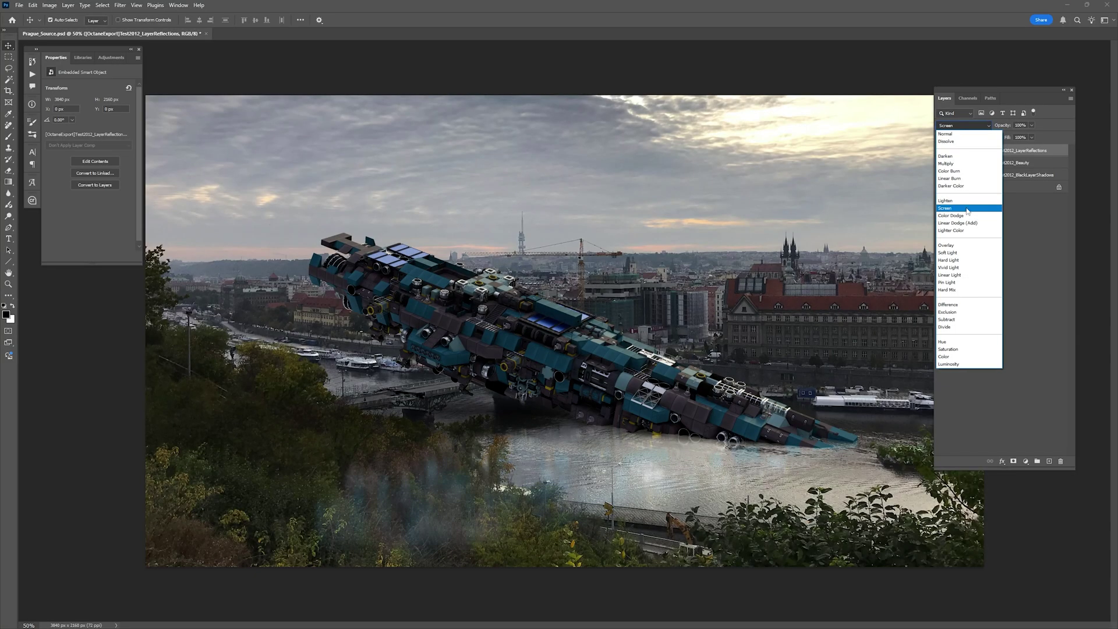
left_click(959, 208)
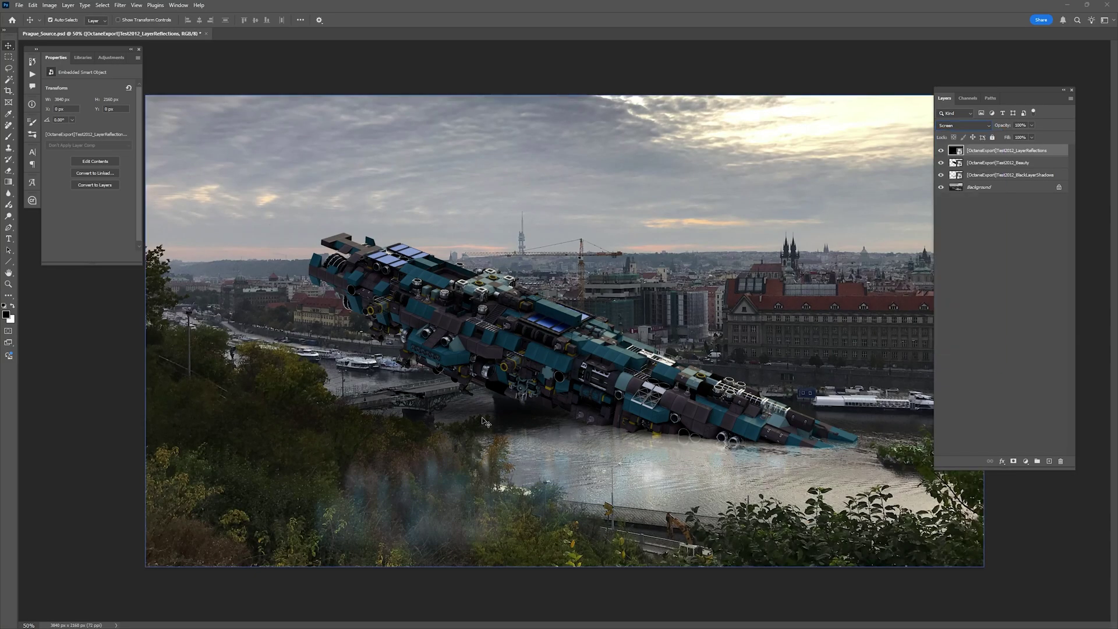
Step: Add a mask to the LayerReflections layer and fade out its lower part with a black-to-white gradient from the riverbank up to the hull
left_click(1013, 462)
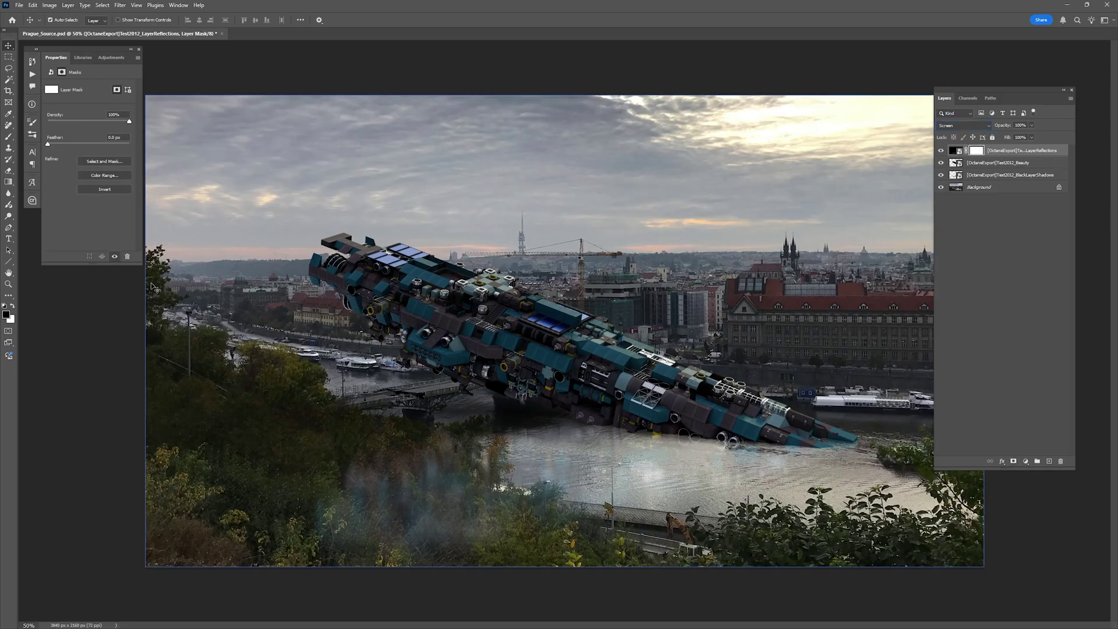
key("g")
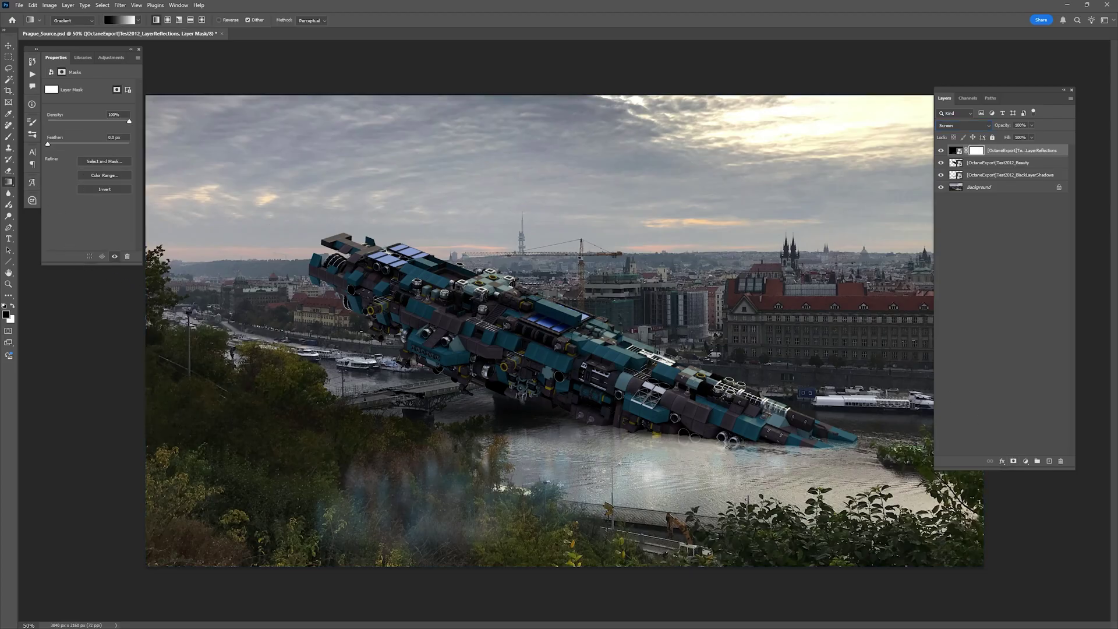
left_click_drag(573, 483, 580, 424)
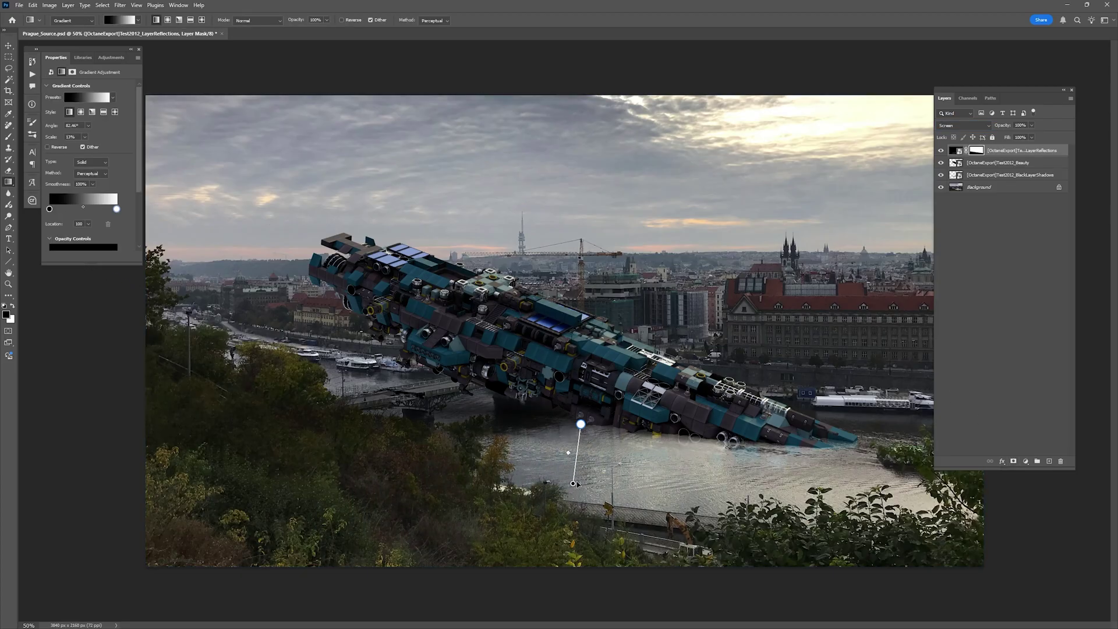
left_click_drag(573, 484, 569, 489)
left_click_drag(581, 426, 587, 424)
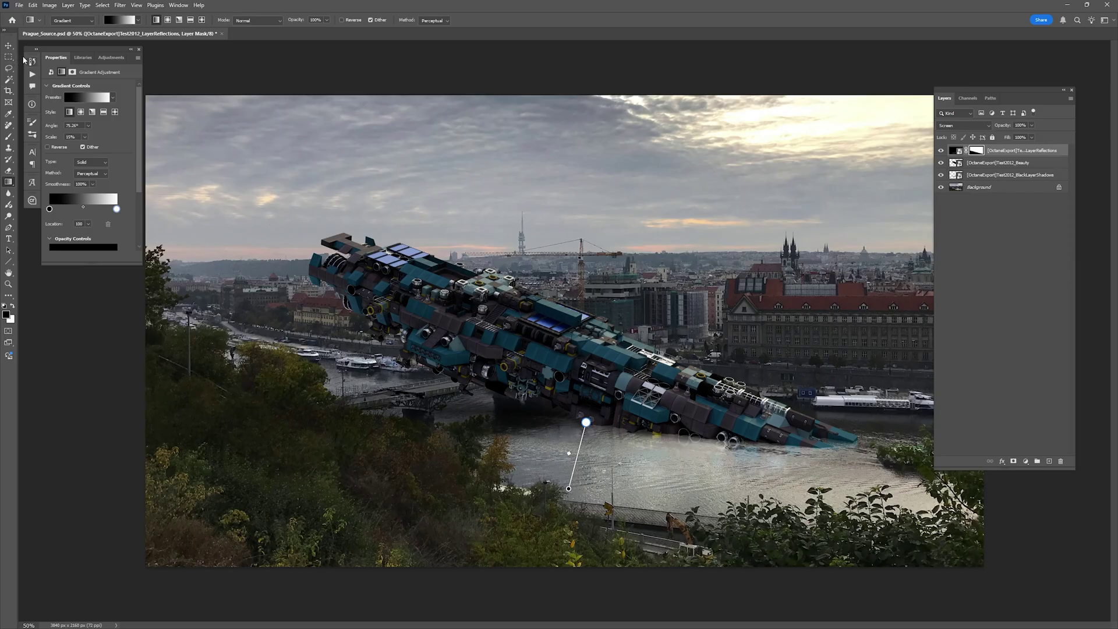
left_click(8, 45)
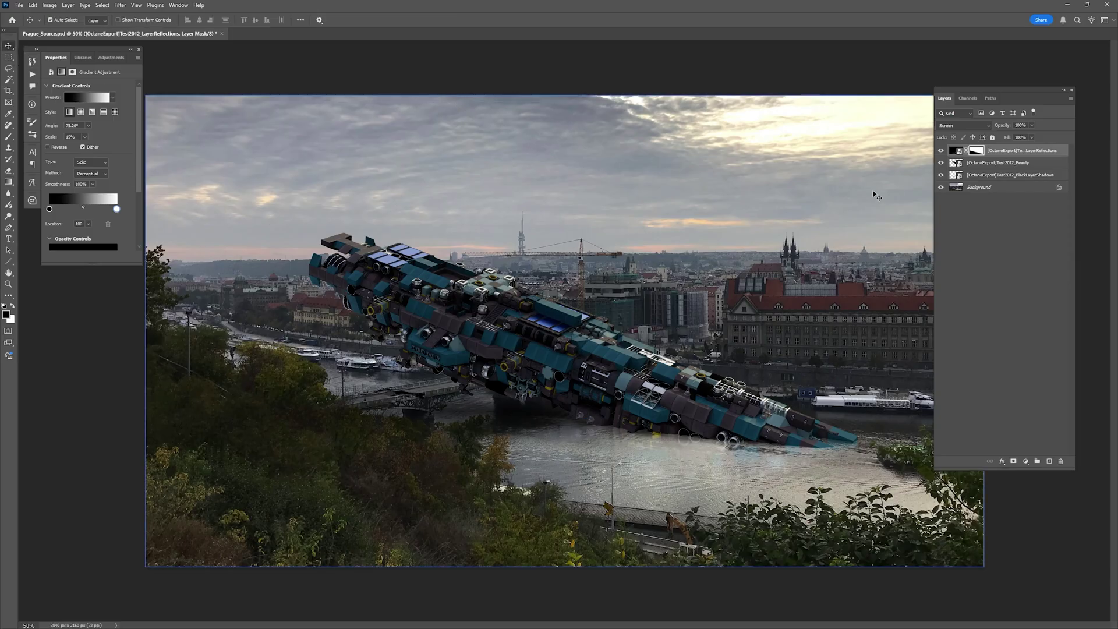
Step: Select the Beauty layer, hide the panels and brighten the spaceship with Levels by lowering the white input level to about 188
left_click(983, 163)
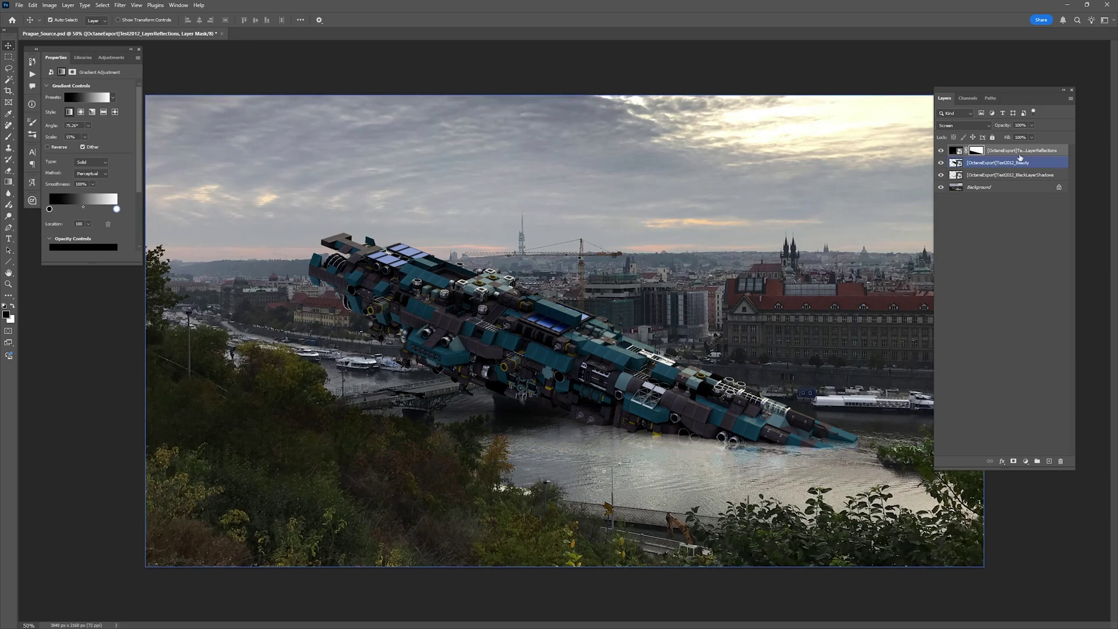
left_click(983, 167)
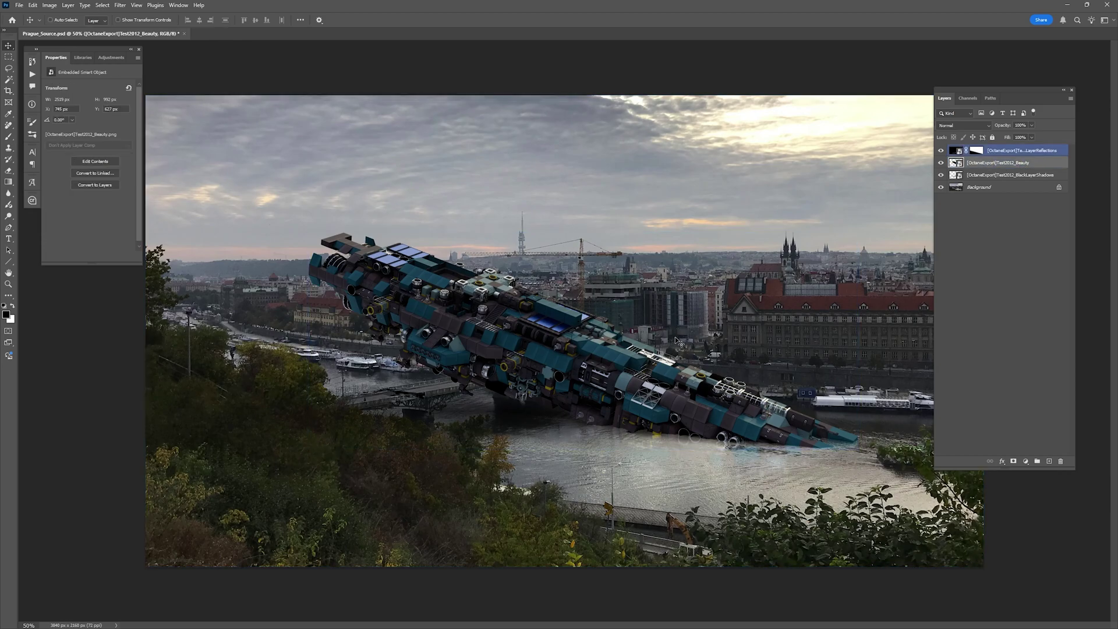
key("Tab")
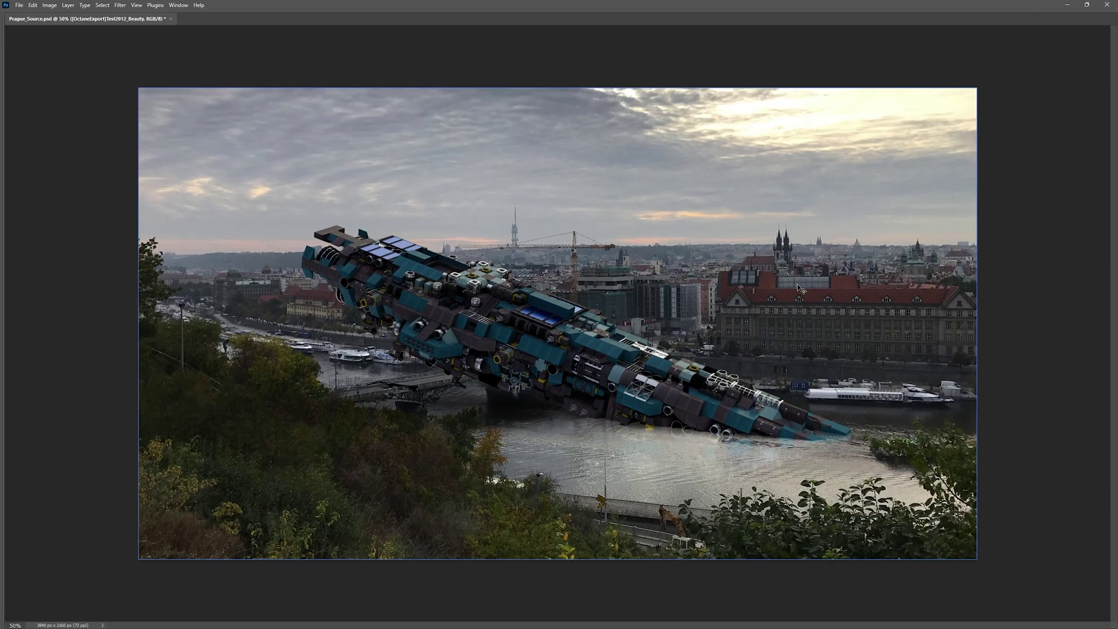
key("ctrl+l")
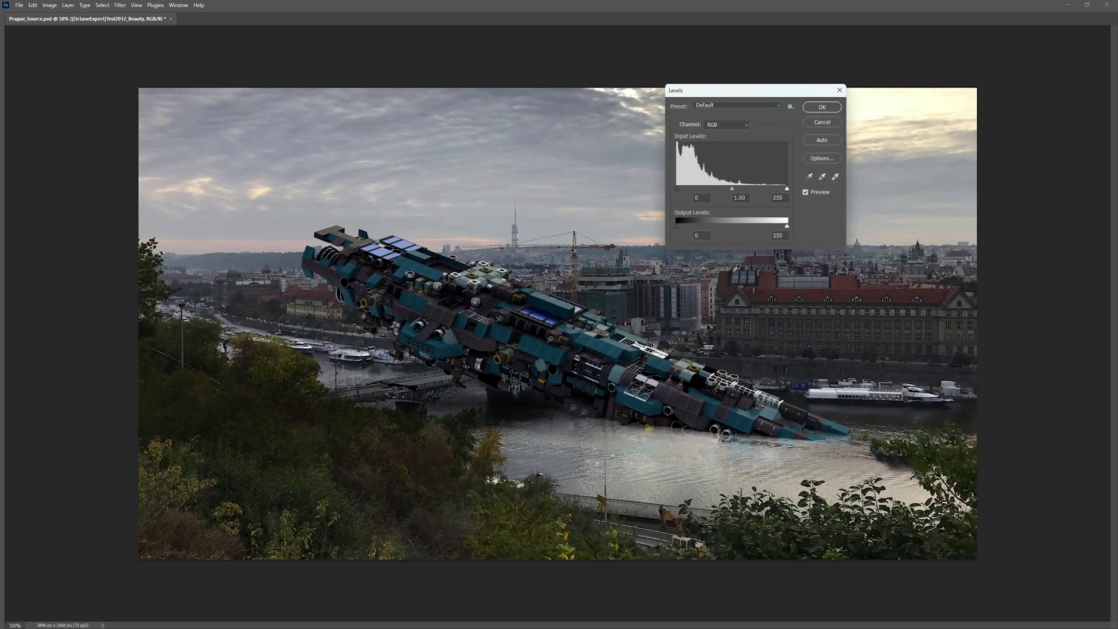
left_click_drag(788, 190, 760, 194)
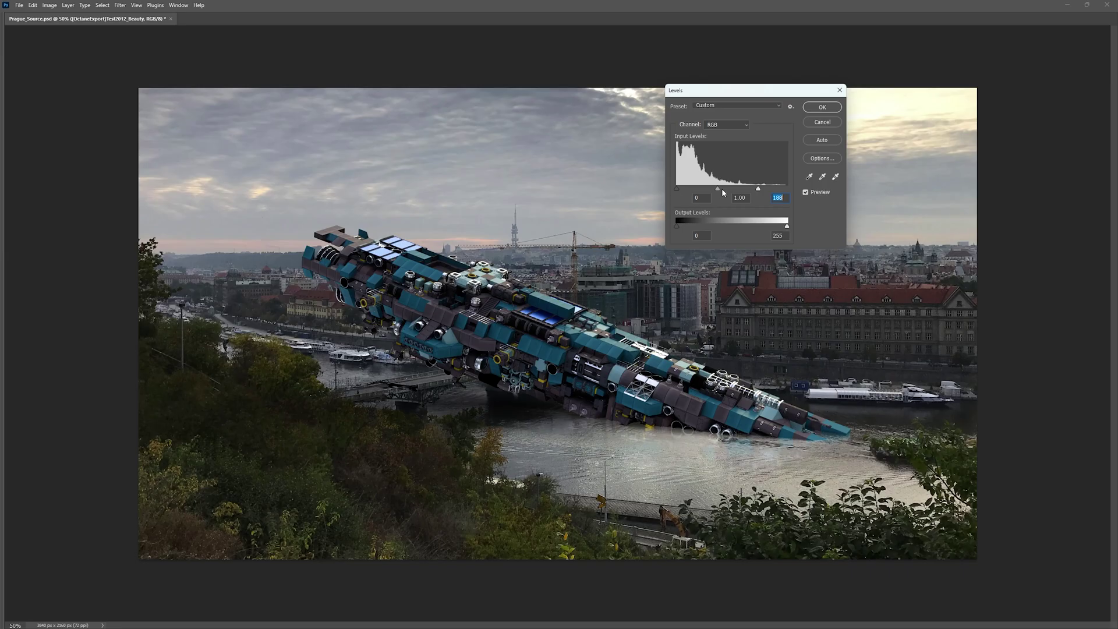
Step: Fine-tune the midtones of the Blue and Red channels in Levels and apply the adjustment to the spaceship
left_click(726, 124)
left_click(722, 155)
left_click_drag(731, 188, 733, 190)
left_click(728, 124)
left_click(726, 141)
left_click(733, 191)
left_click(823, 108)
Step: Examine the finished spaceship composite at different zoom levels and screen modes
scroll(348, 177, "down", 3, "alt")
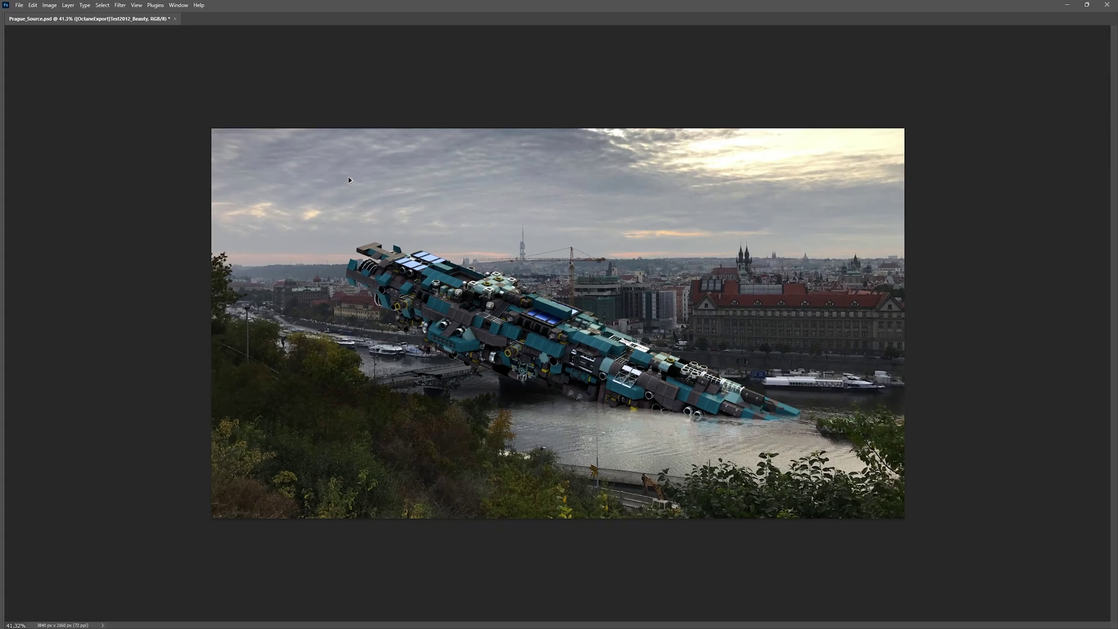
scroll(353, 186, "up", 4, "alt")
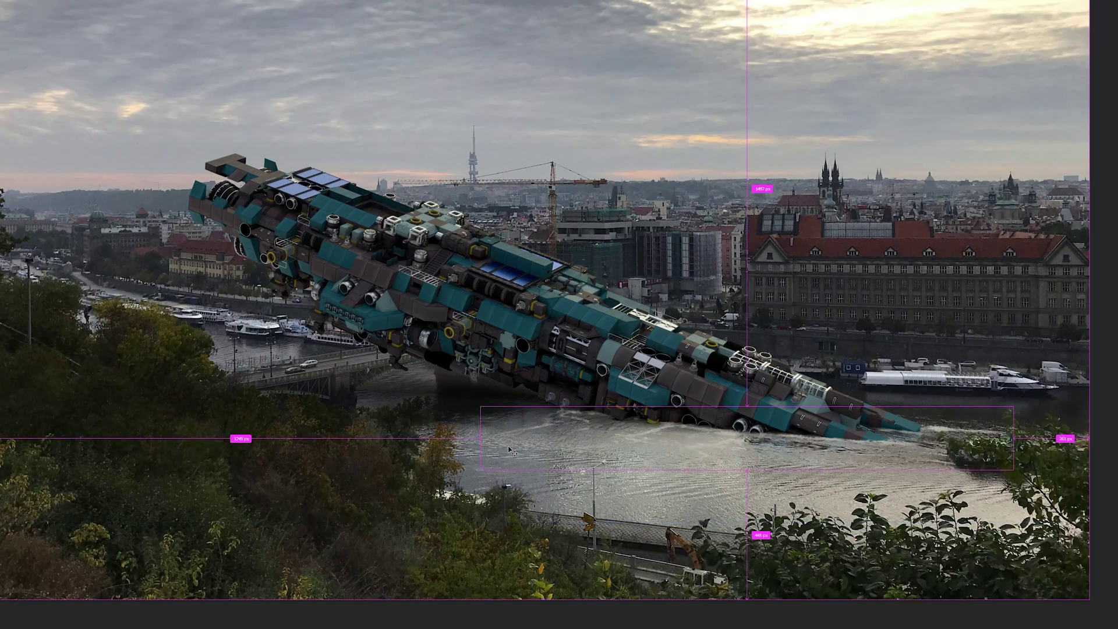
left_click_drag(720, 151, 764, 203)
key("f")
key("f")
key("ctrl+l")
key("Escape")
left_click(931, 244)
key("ctrl+minus")
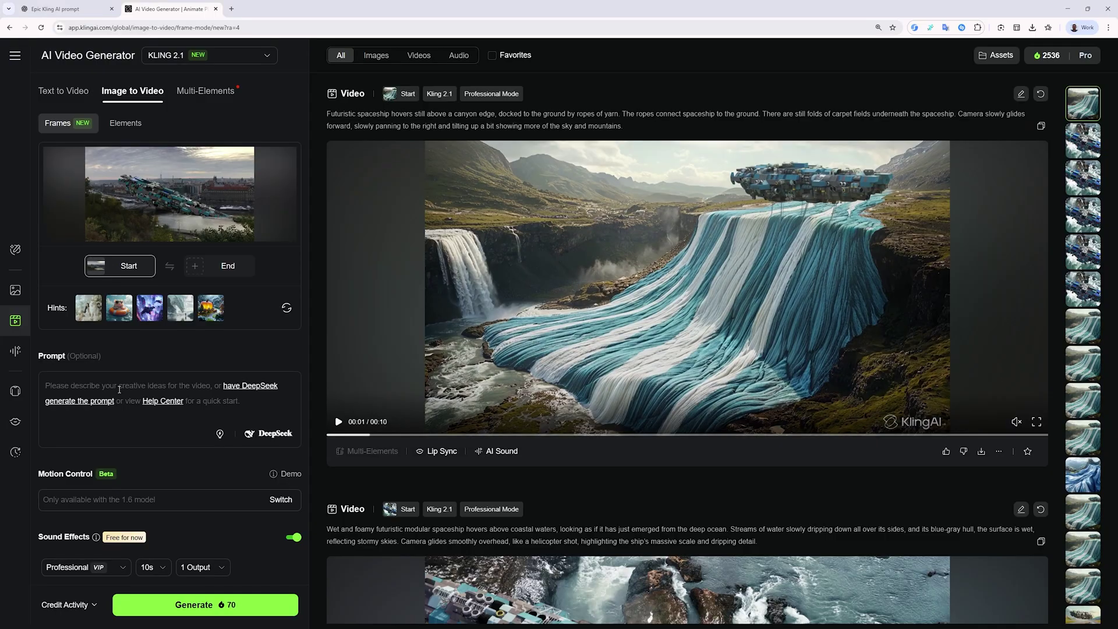
Step: In Kling AI, request a DeepSeek prompt suggestion, and paste the prepared prompt about the camera gliding forward to reveal the spaceship crash
left_click(270, 434)
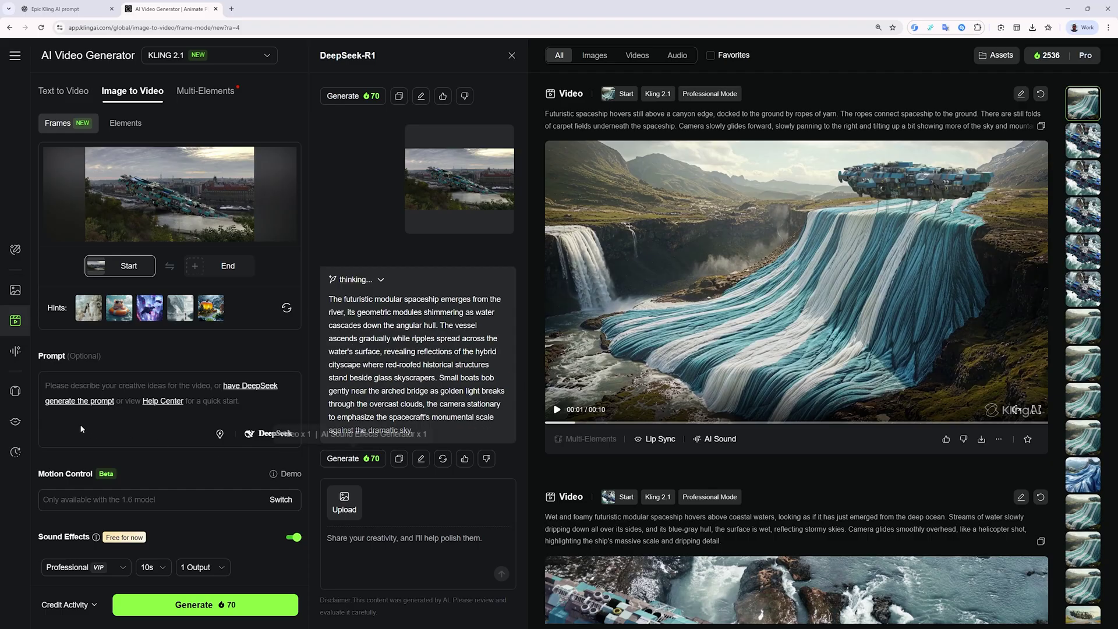
left_click(71, 383)
type("Camera slowly glides forward, revealing the epic crash scene of a gigantic futuristic spaceship made of modular sci-fi blocks, tilted and standing still, half-sunk into the river in the middle of the city.")
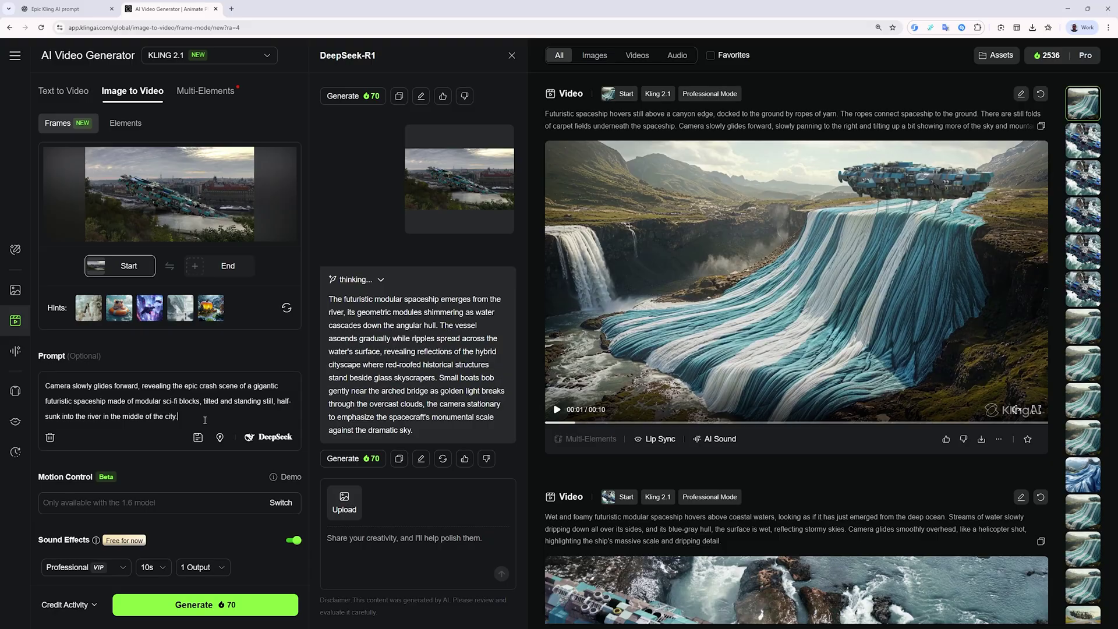
Step: Choose the Professional quality mode and generate the 10-second image-to-video clip of the crash scene
left_click(87, 567)
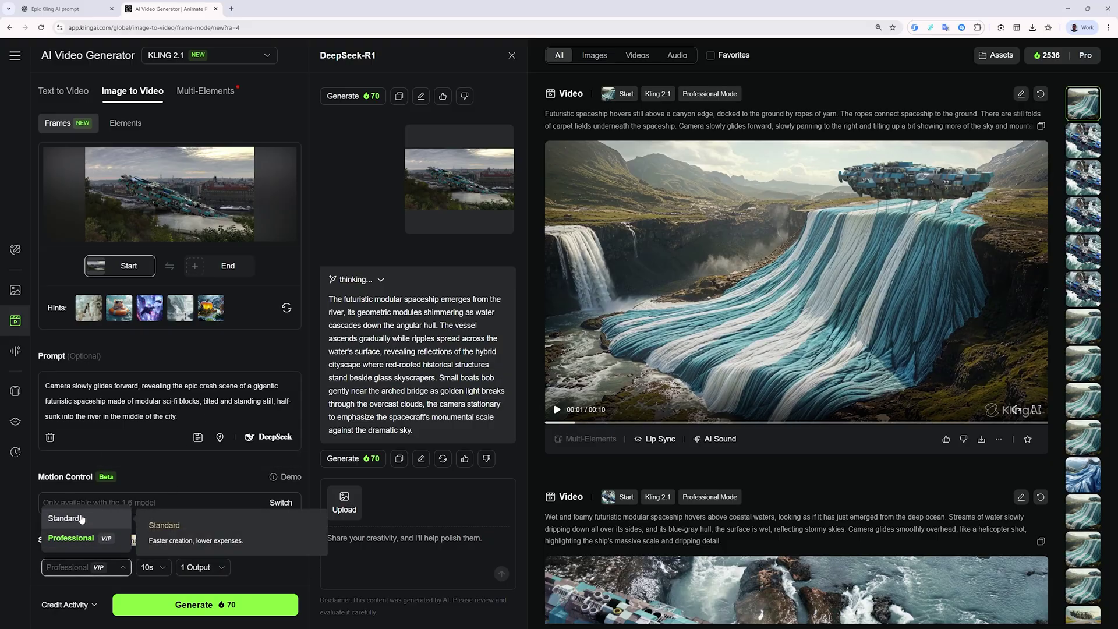
left_click(101, 543)
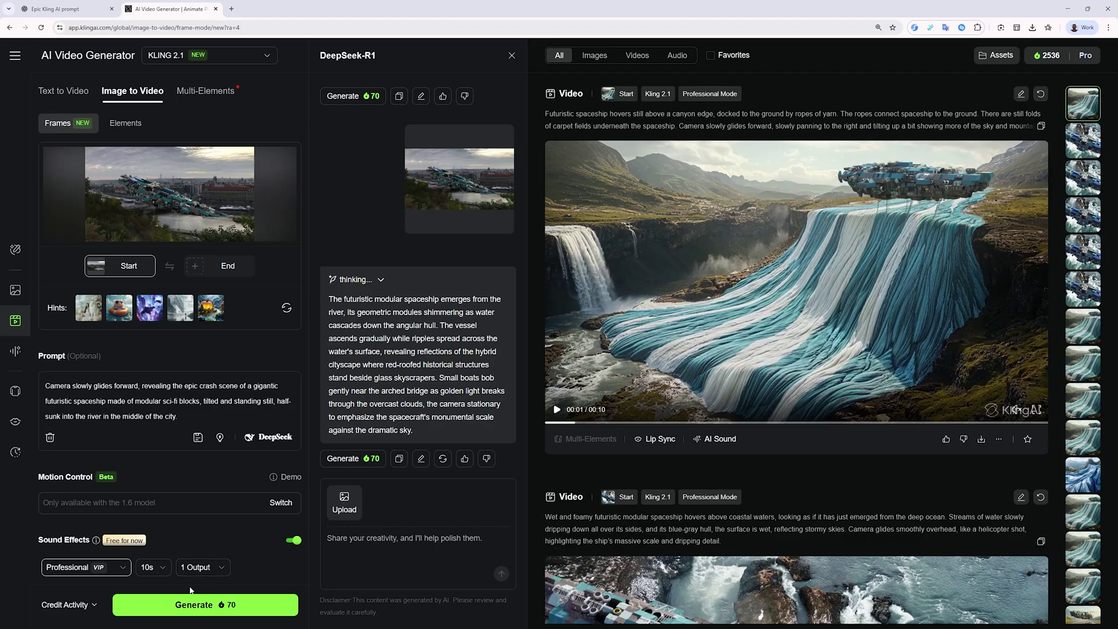
left_click(203, 605)
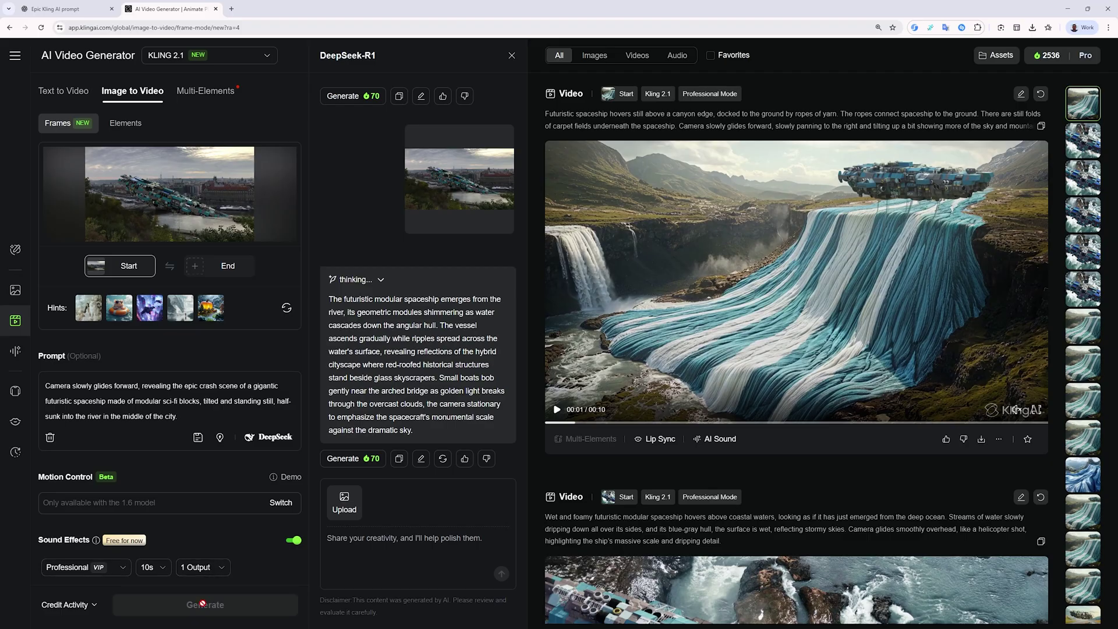